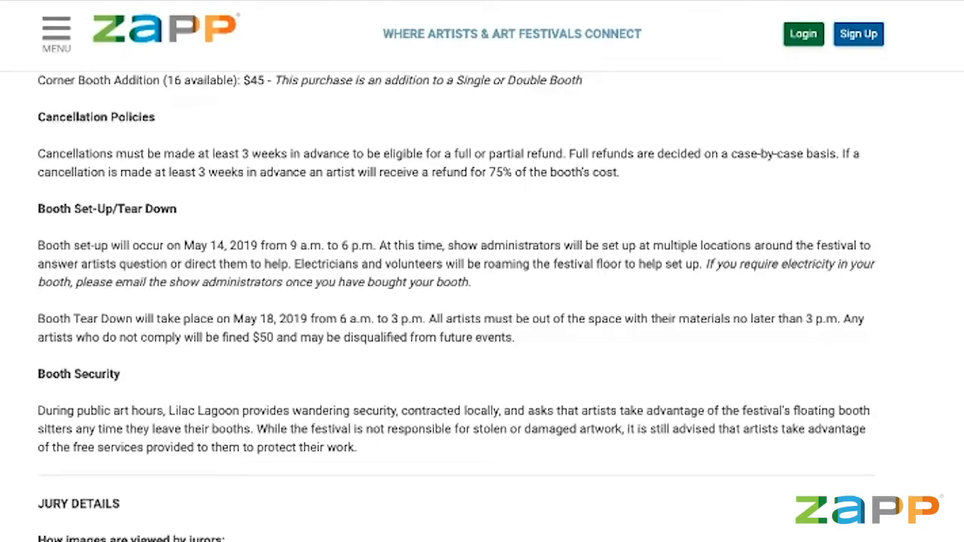
Scroll the Lilac Lagoon event page through location, dates, deadline, $30.00 fee and 5-image requirement.
scroll(482, 301, down, 3)
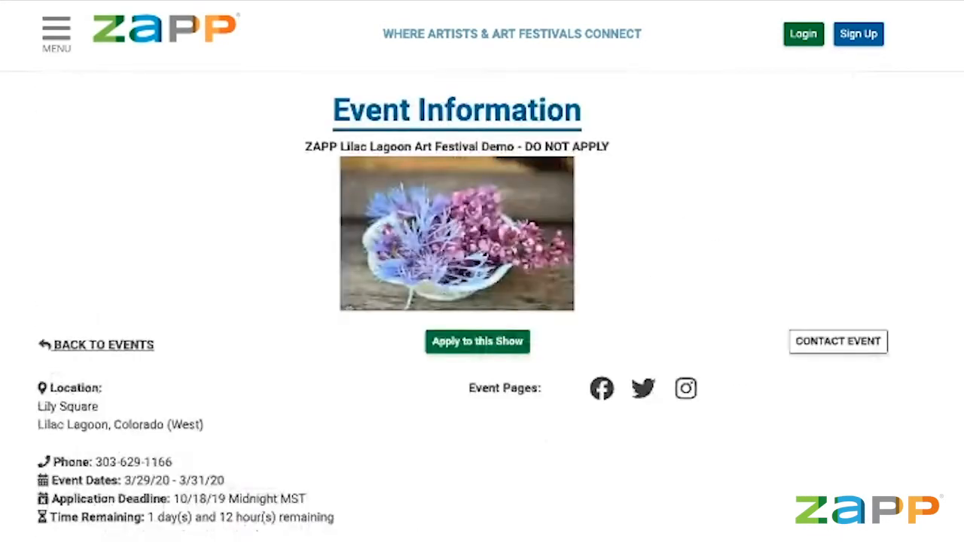
scroll(482, 302, down, 2)
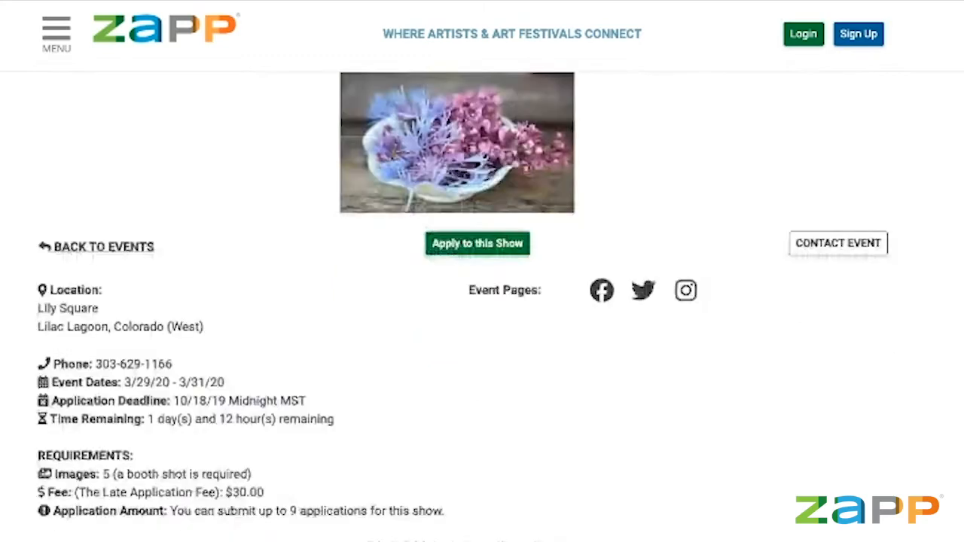
scroll(482, 301, up, 2)
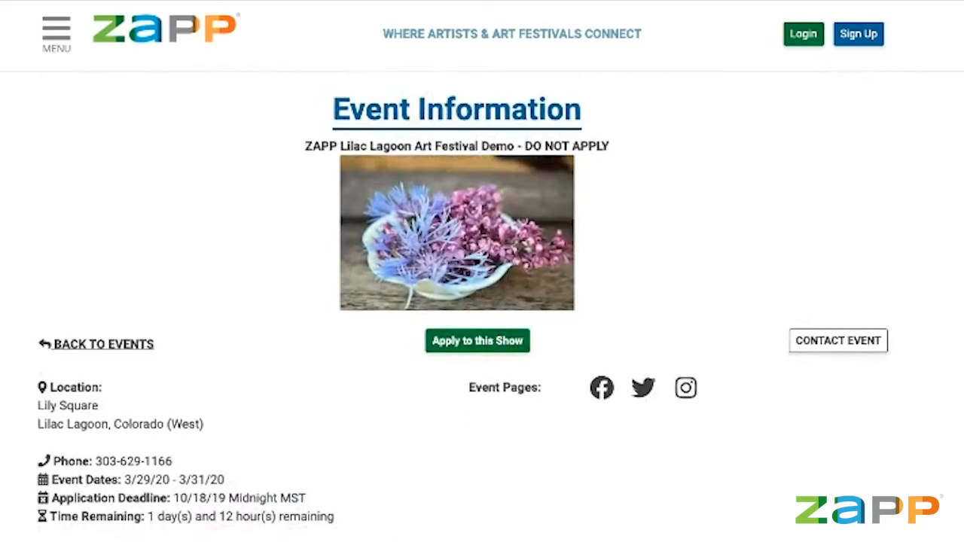
scroll(483, 302, down, 1)
scroll(482, 302, up, 1)
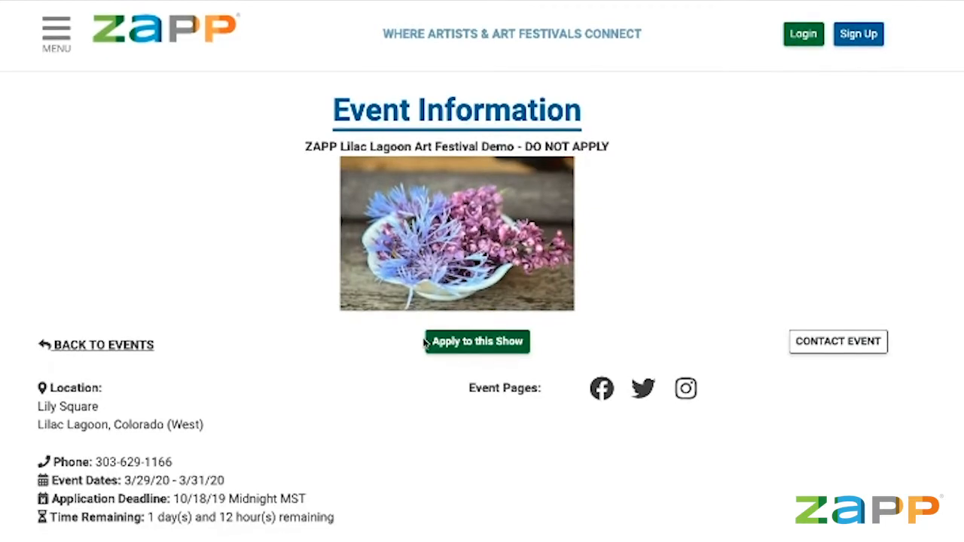
scroll(430, 348, down, 1)
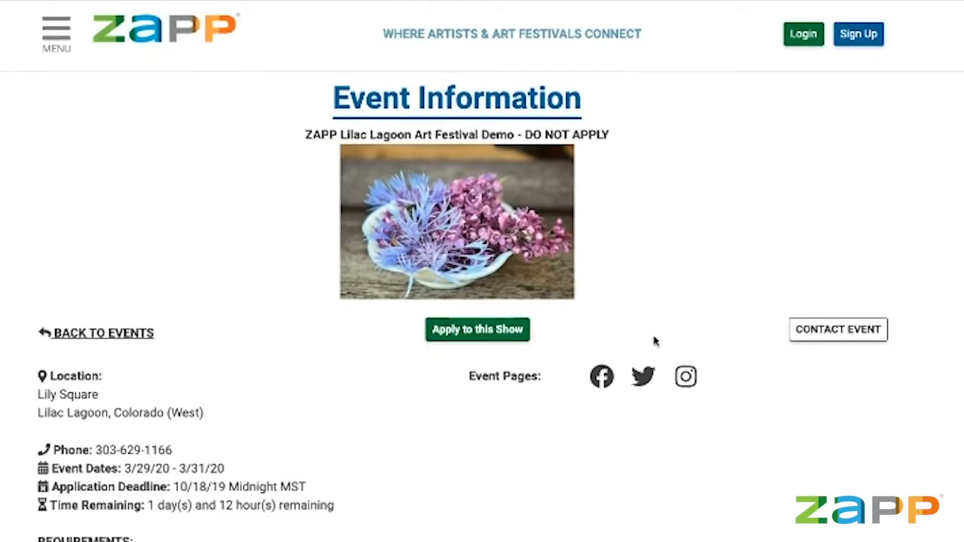
scroll(13, 380, down, 3)
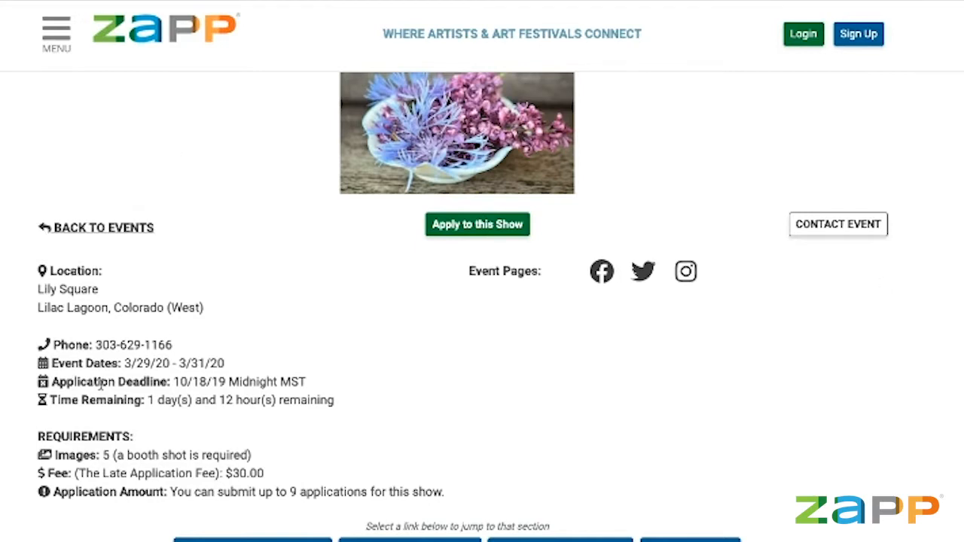
drag(77, 474, 203, 474)
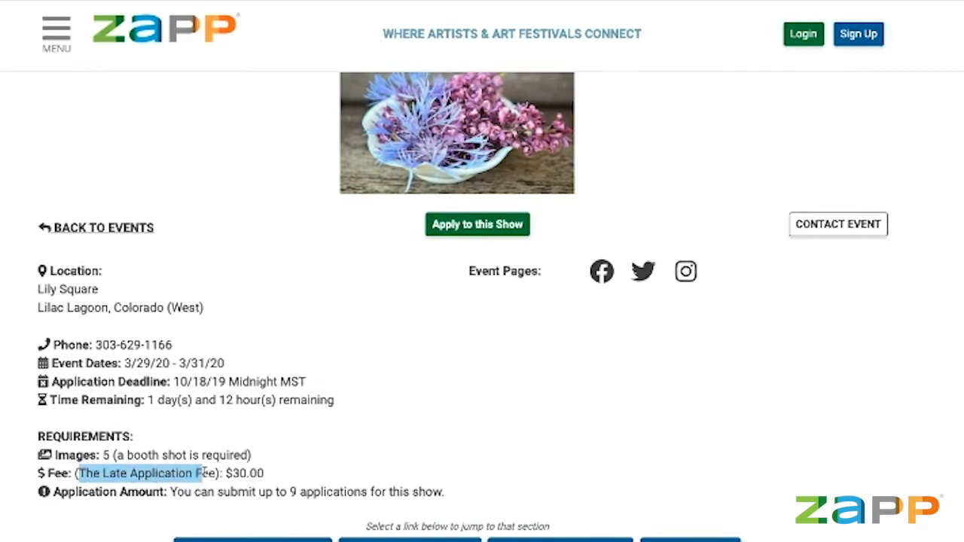
click(203, 473)
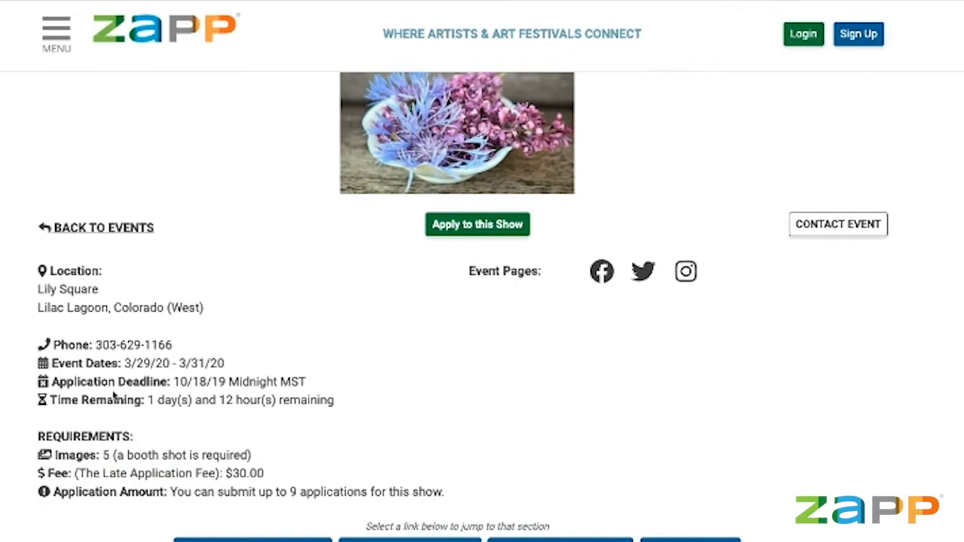
drag(74, 474, 219, 474)
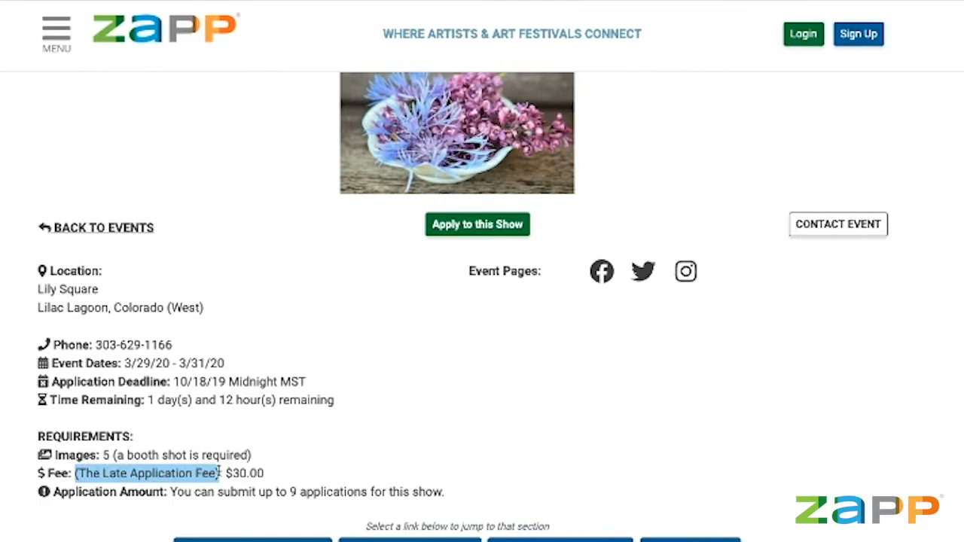
click(206, 472)
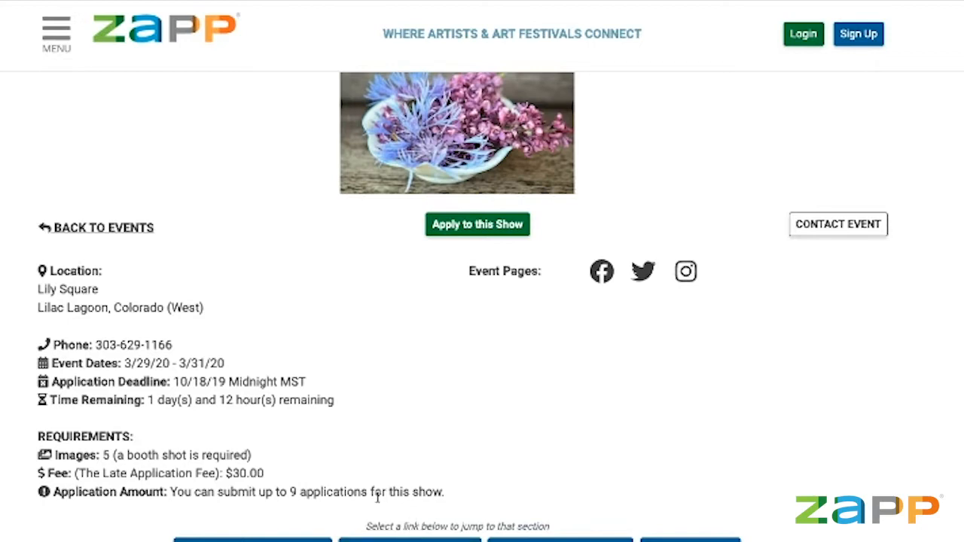
drag(383, 511, 239, 491)
click(240, 488)
drag(308, 383, 184, 377)
click(211, 382)
click(874, 224)
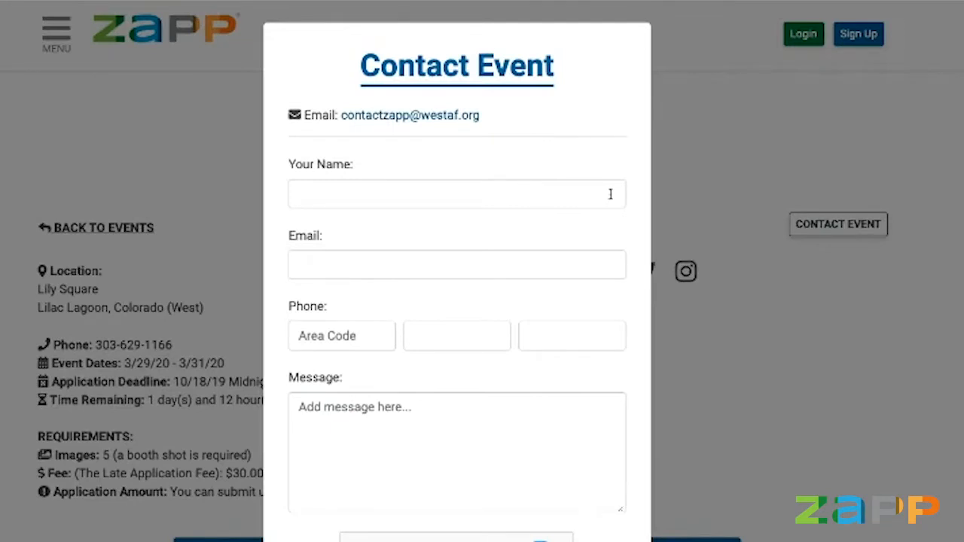
scroll(610, 194, down, 1)
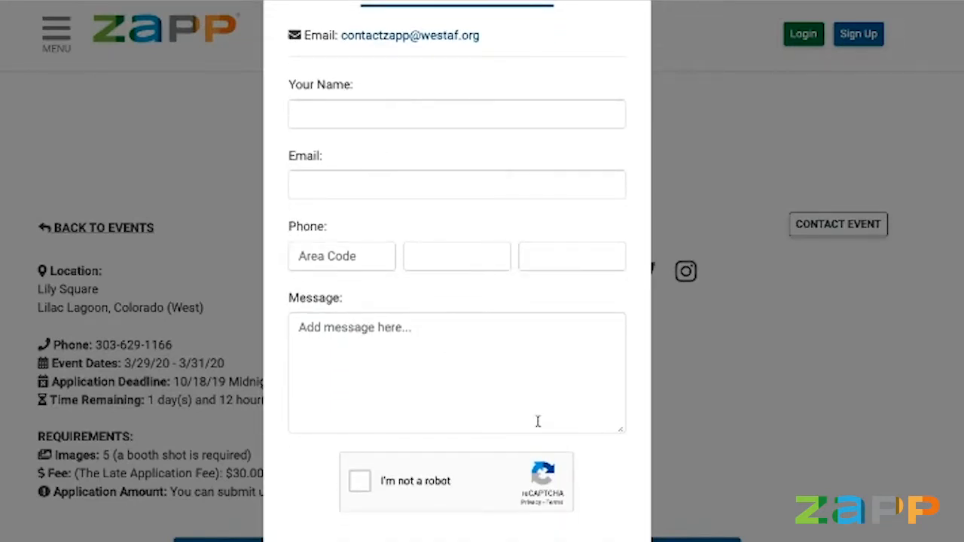
scroll(538, 422, down, 1)
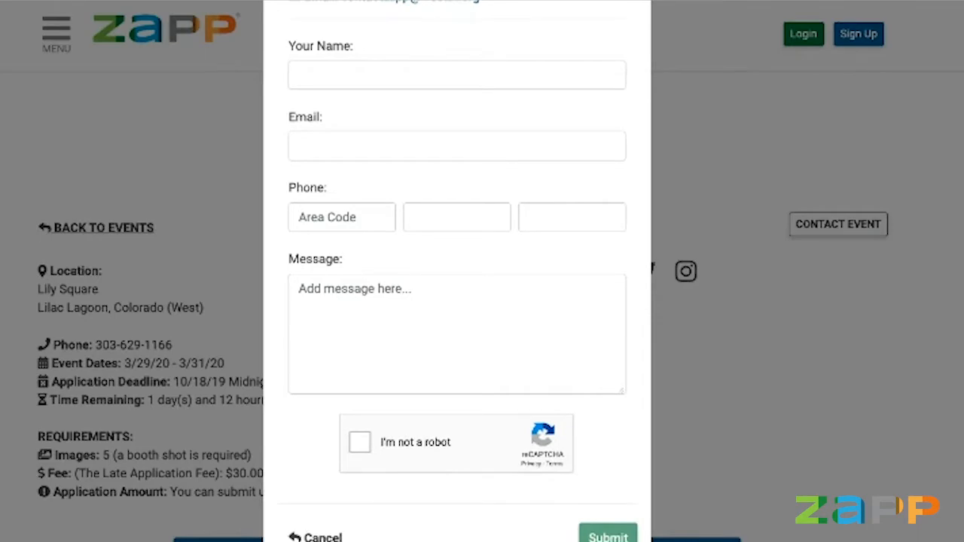
click(324, 536)
scroll(466, 429, down, 1)
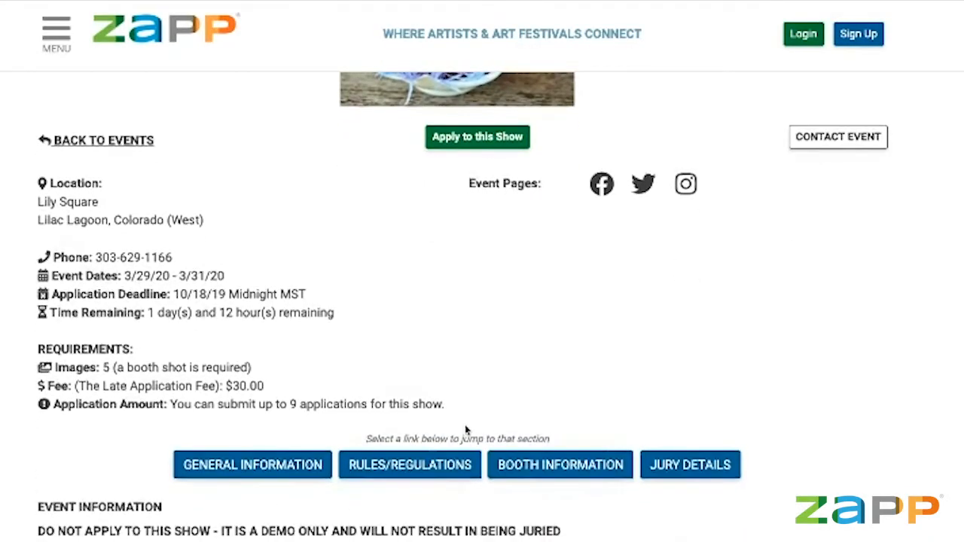
scroll(466, 429, down, 2)
scroll(466, 424, down, 1)
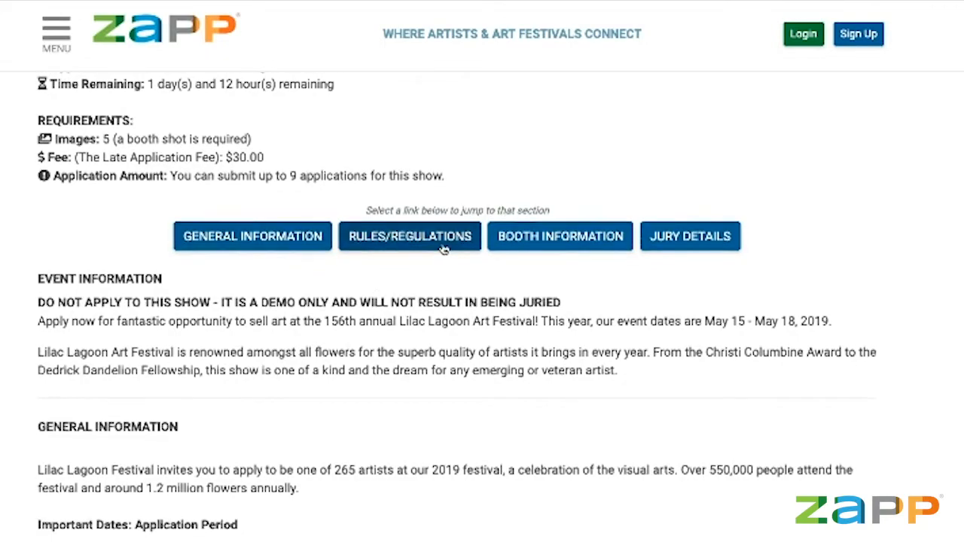
click(504, 239)
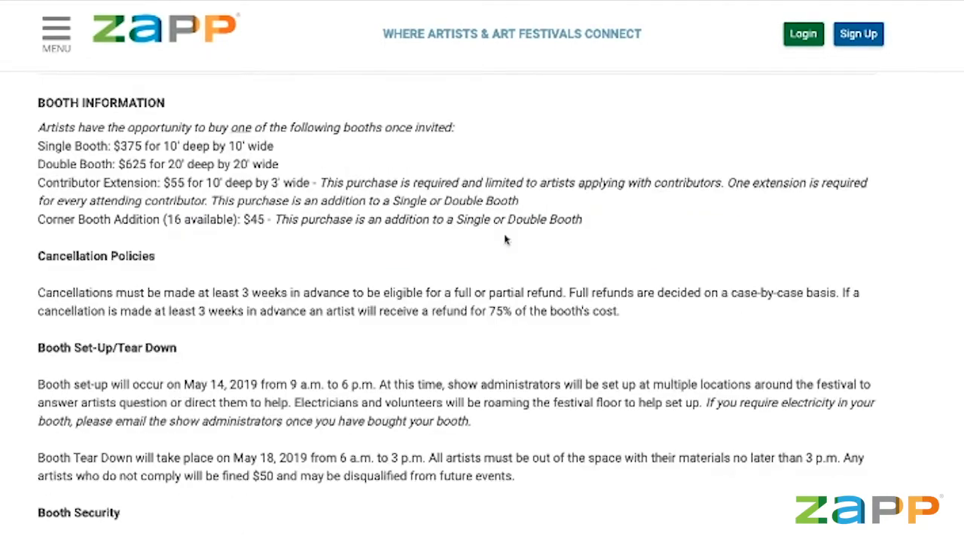
scroll(704, 381, up, 10)
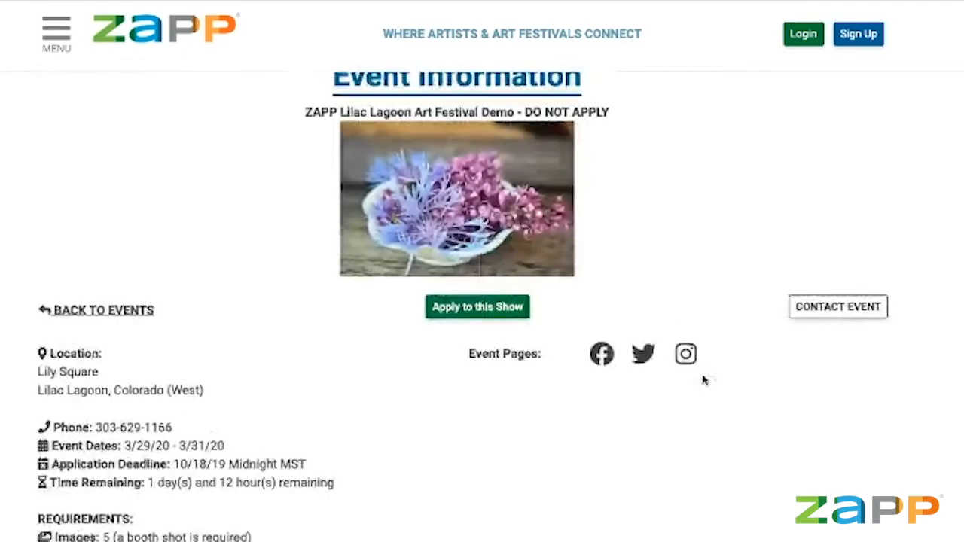
scroll(702, 382, down, 5)
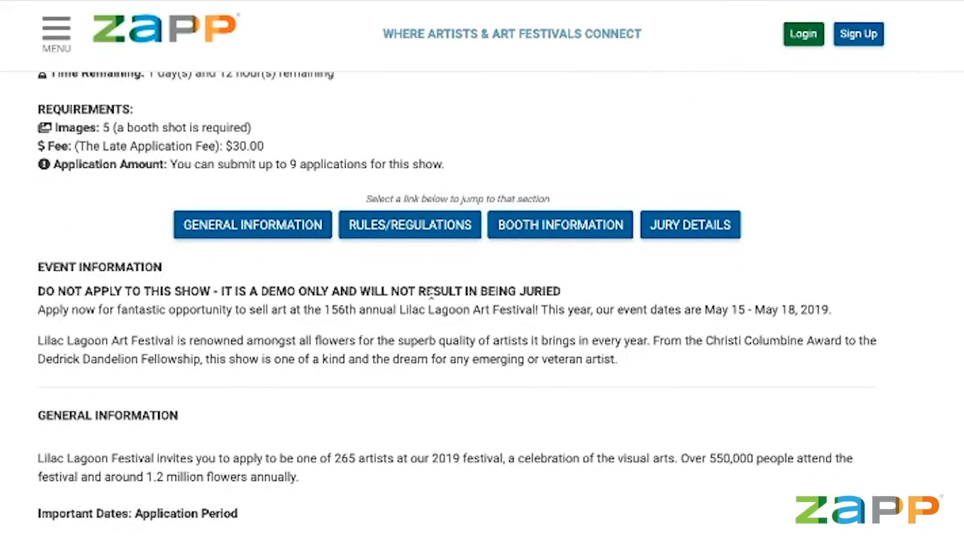
click(721, 232)
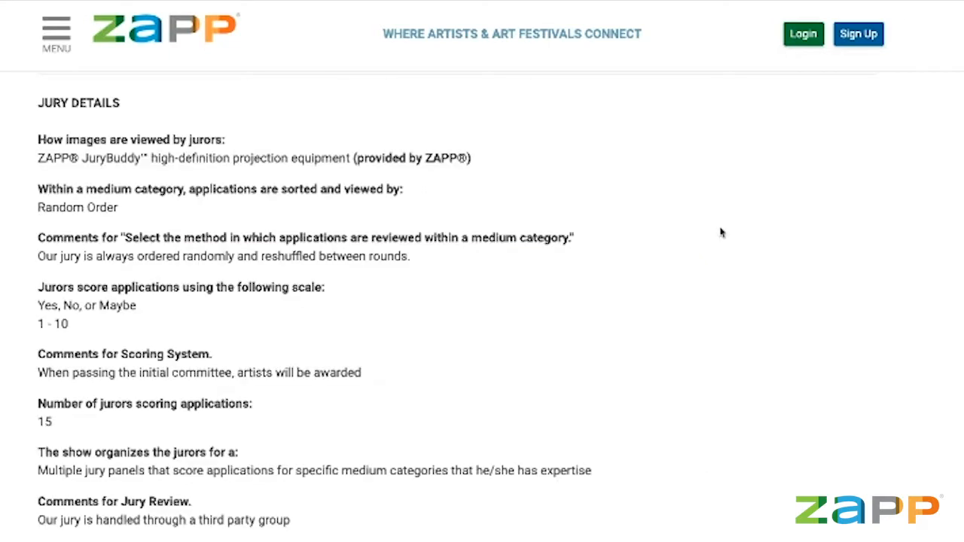
scroll(721, 233, down, 3)
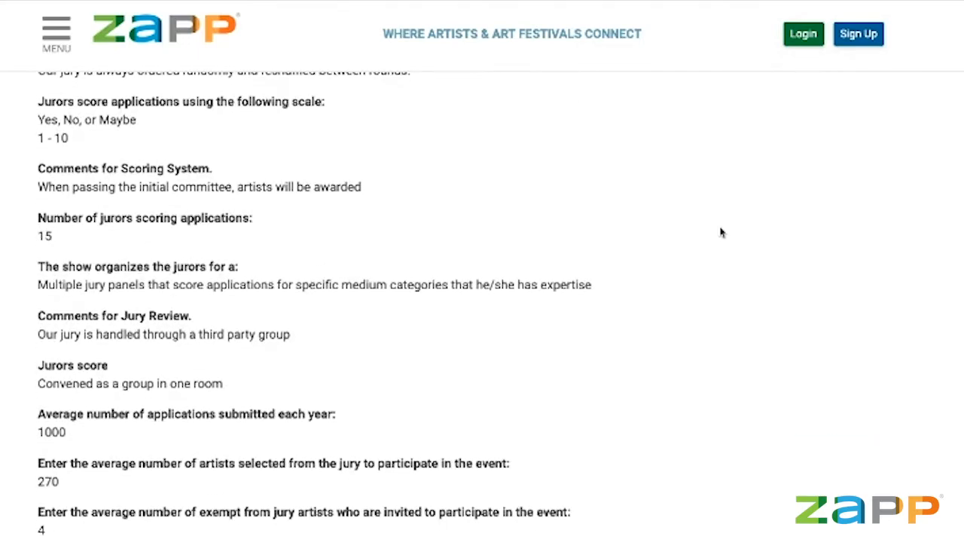
scroll(721, 233, down, 4)
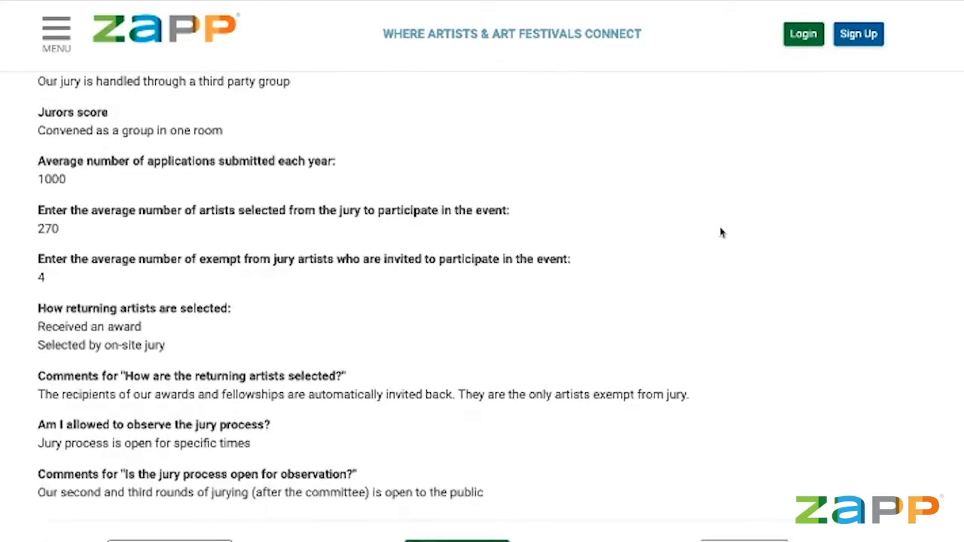
scroll(721, 233, up, 3)
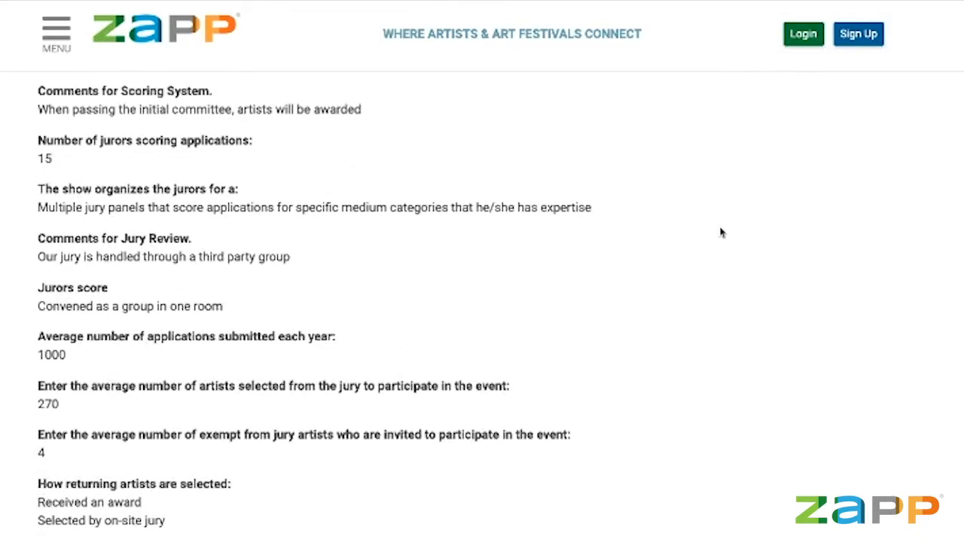
scroll(721, 233, up, 2)
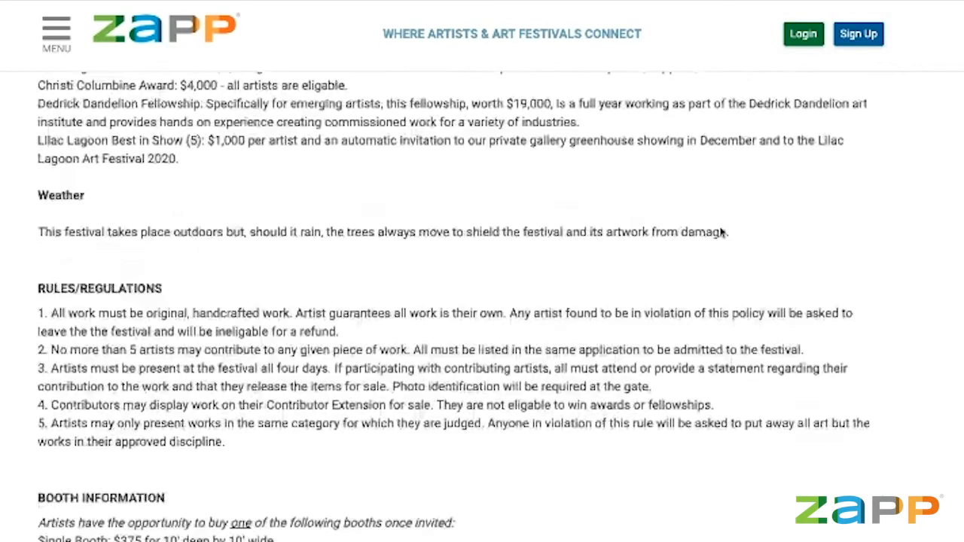
scroll(721, 232, up, 1)
scroll(722, 233, down, 3)
scroll(721, 233, up, 2)
scroll(721, 233, up, 10)
scroll(721, 233, up, 5)
scroll(721, 233, up, 8)
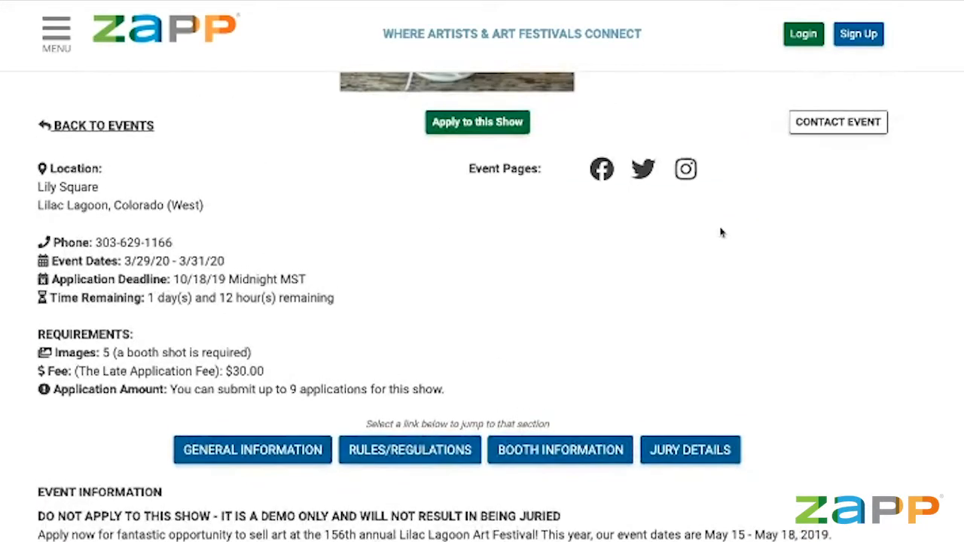
scroll(721, 232, down, 2)
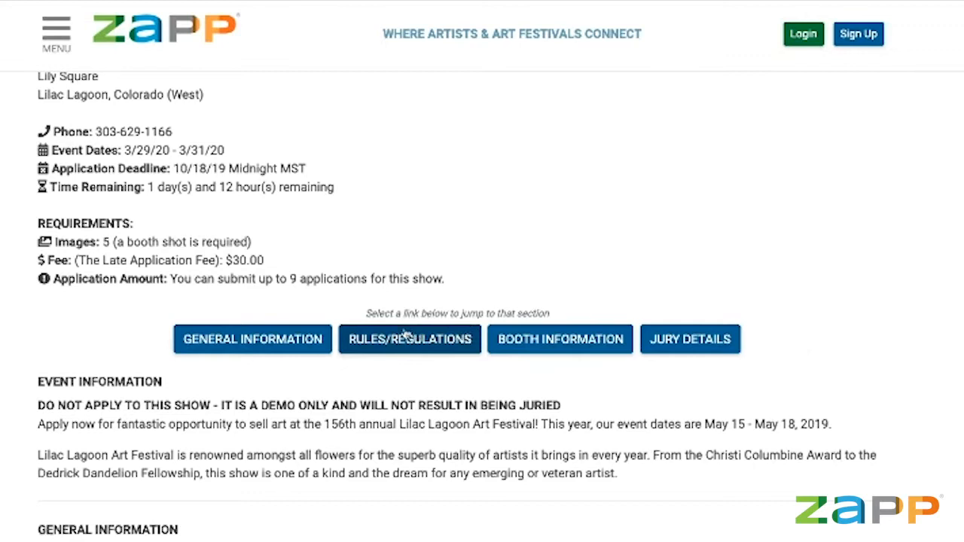
click(582, 340)
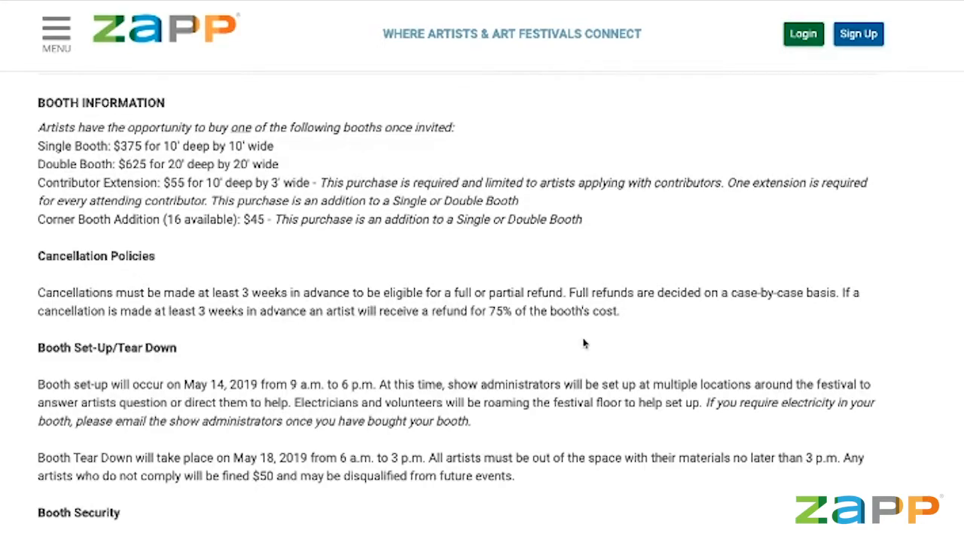
scroll(582, 344, up, 15)
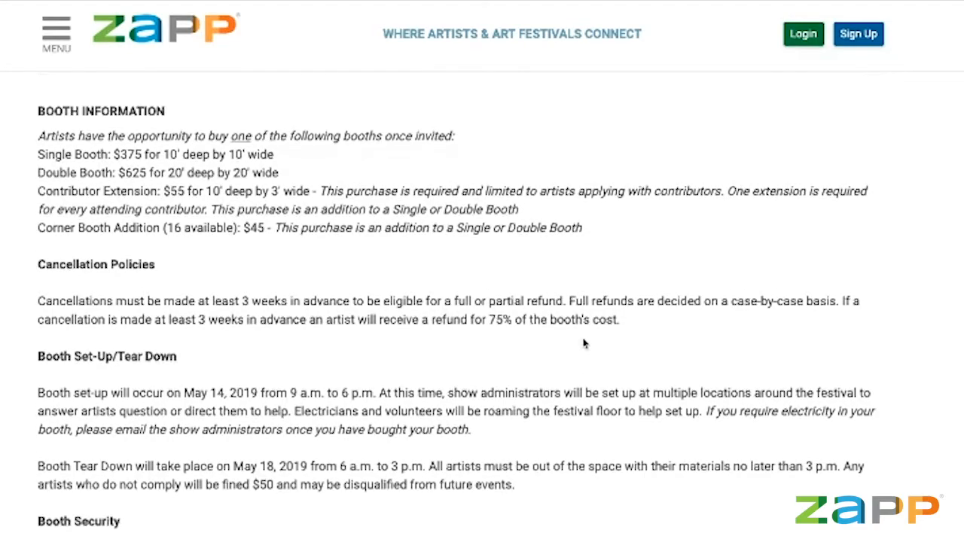
scroll(582, 344, down, 4)
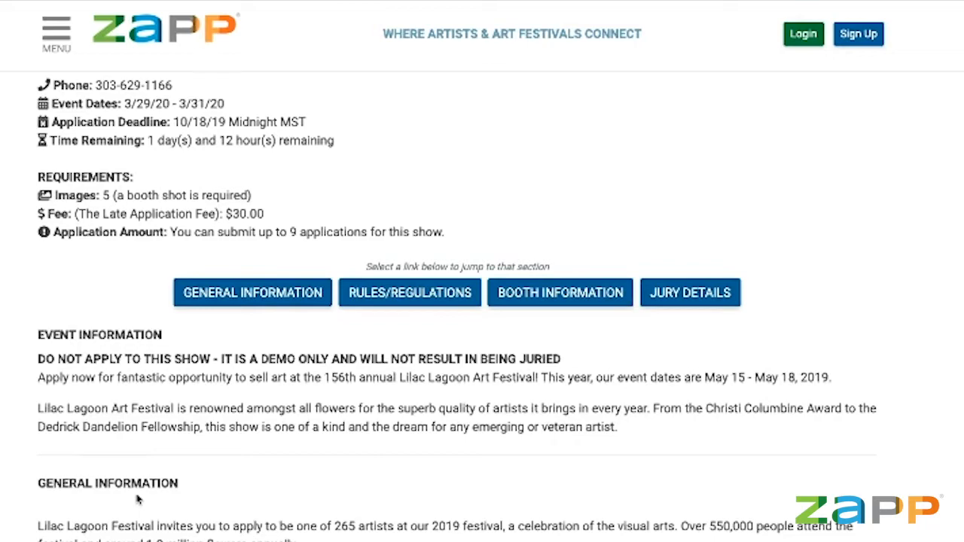
scroll(138, 498, up, 3)
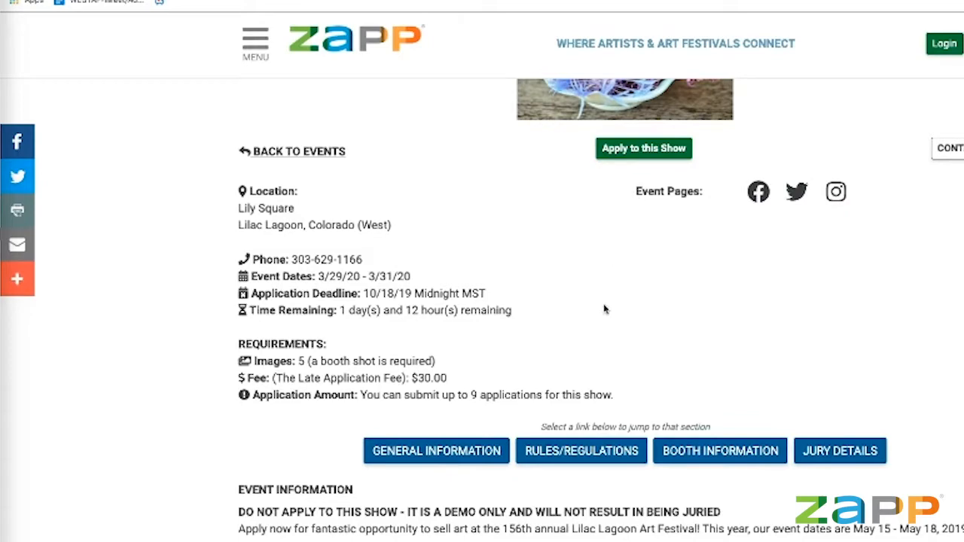
Scroll down to the jury details: about 1000 applications, 270 artists selected, 4 exempt.
scroll(556, 256, down, 2)
scroll(555, 256, up, 1)
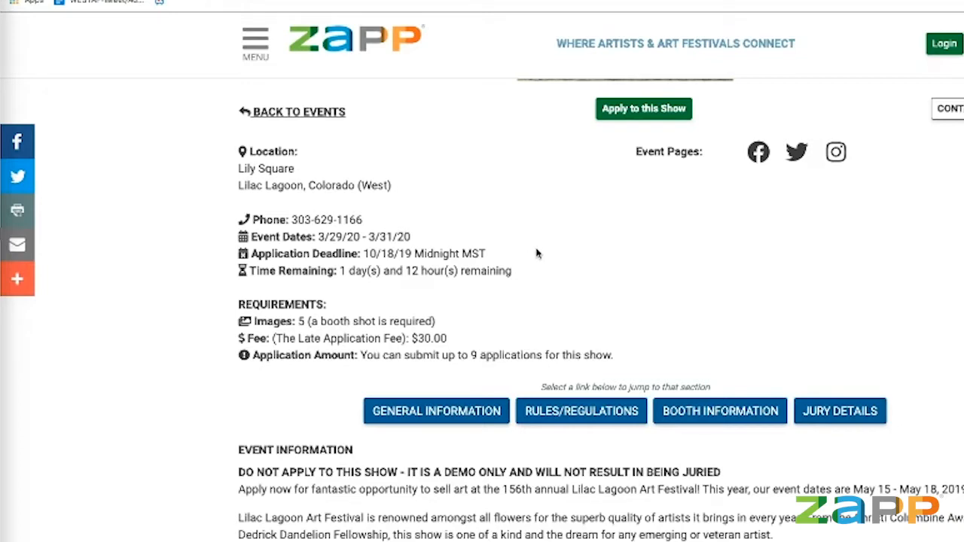
scroll(536, 253, down, 1)
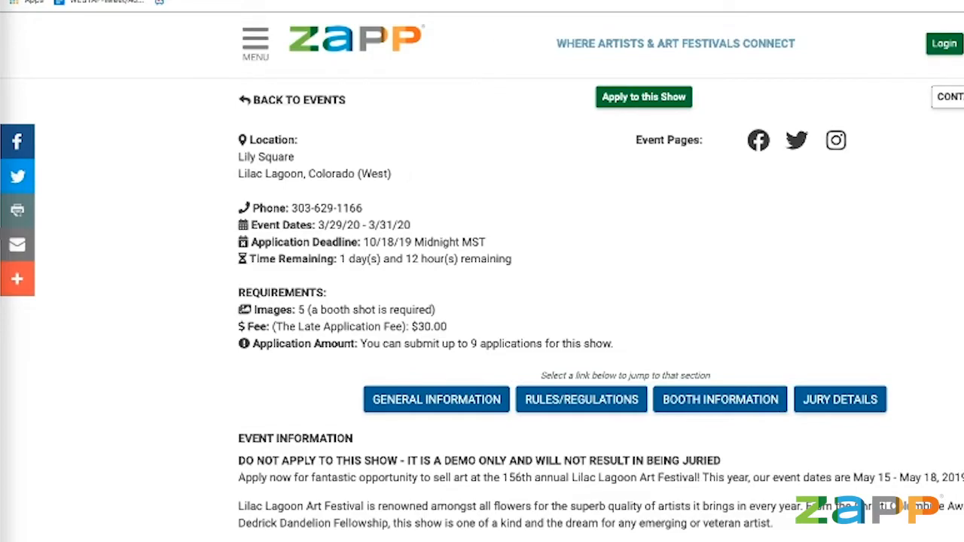
scroll(573, 208, down, 3)
scroll(536, 211, down, 20)
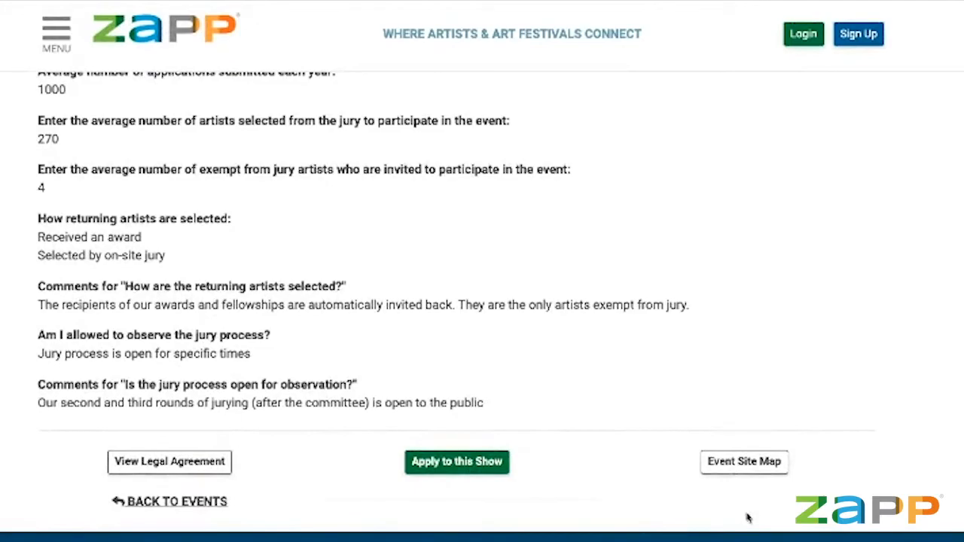
click(746, 461)
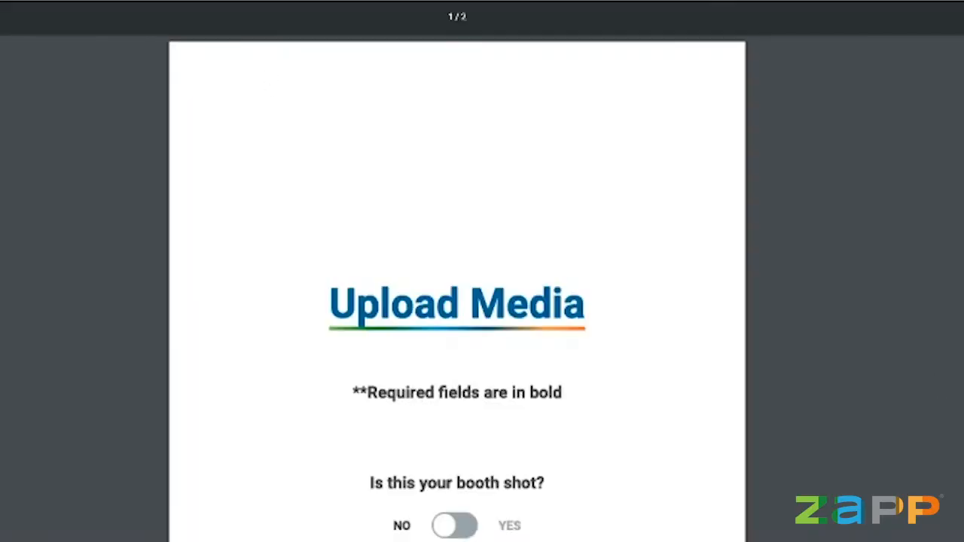
key(super+w)
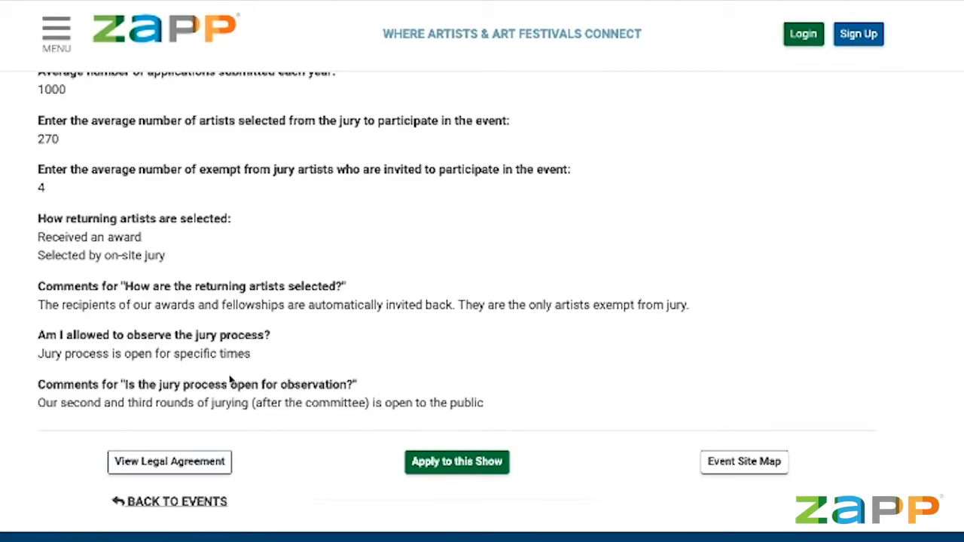
Scroll back up to the top of the public Lilac Lagoon event page.
scroll(229, 380, up, 15)
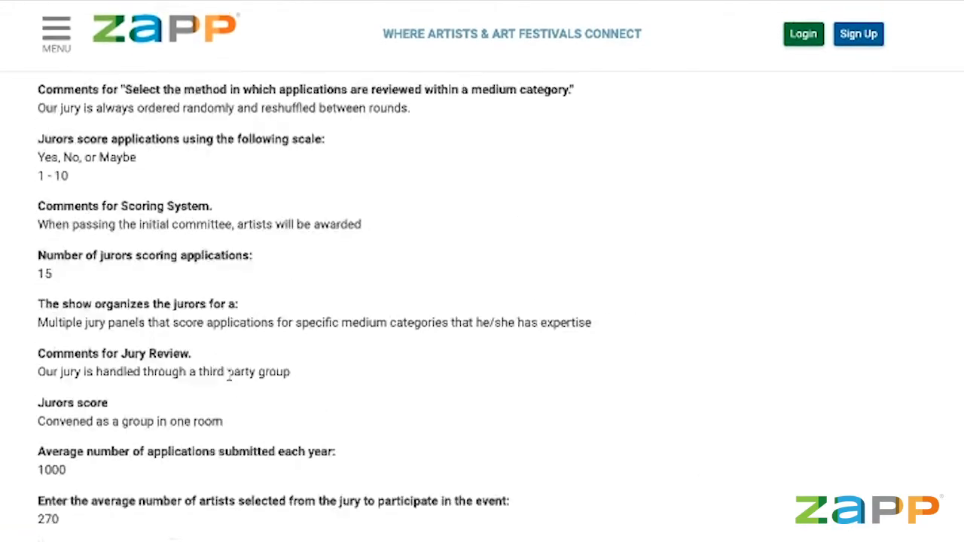
scroll(230, 381, up, 5)
scroll(229, 372, up, 10)
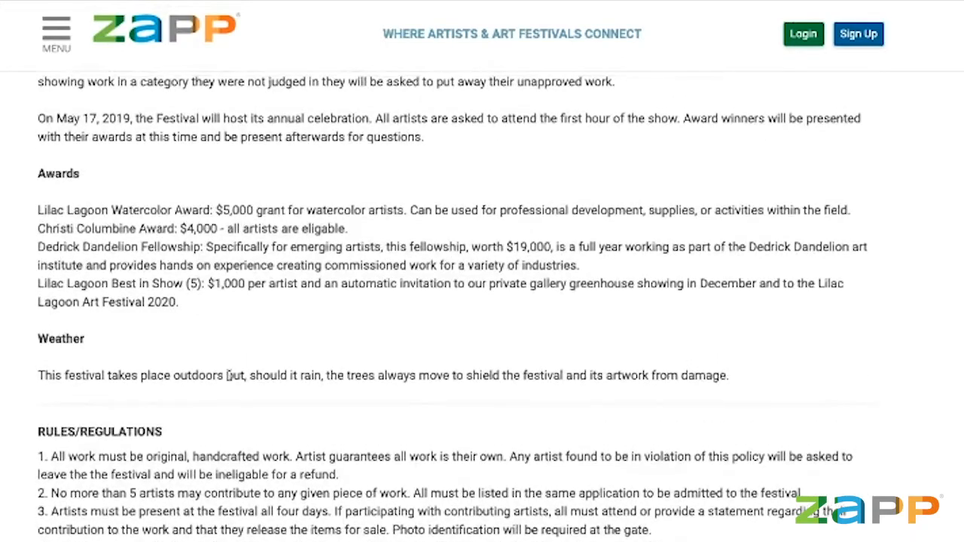
scroll(230, 381, up, 15)
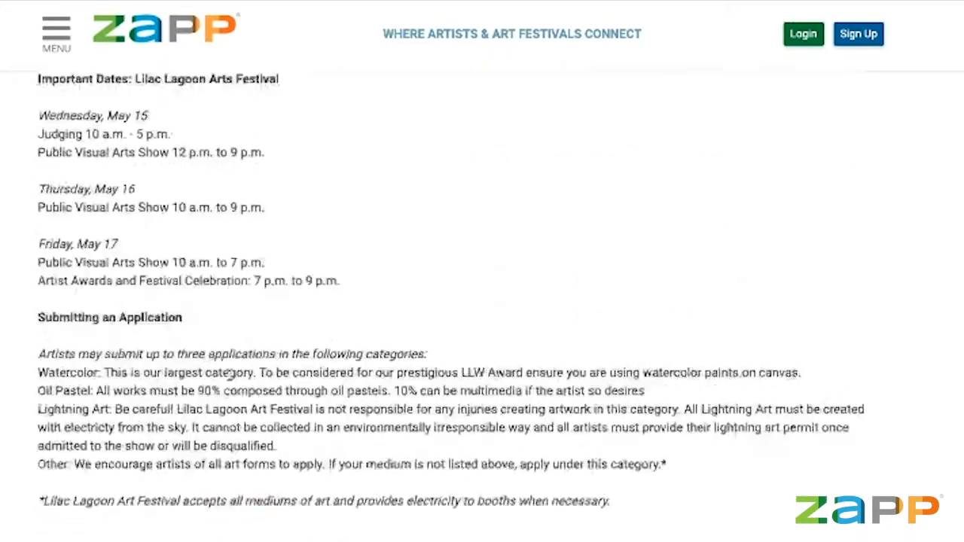
scroll(229, 380, up, 9)
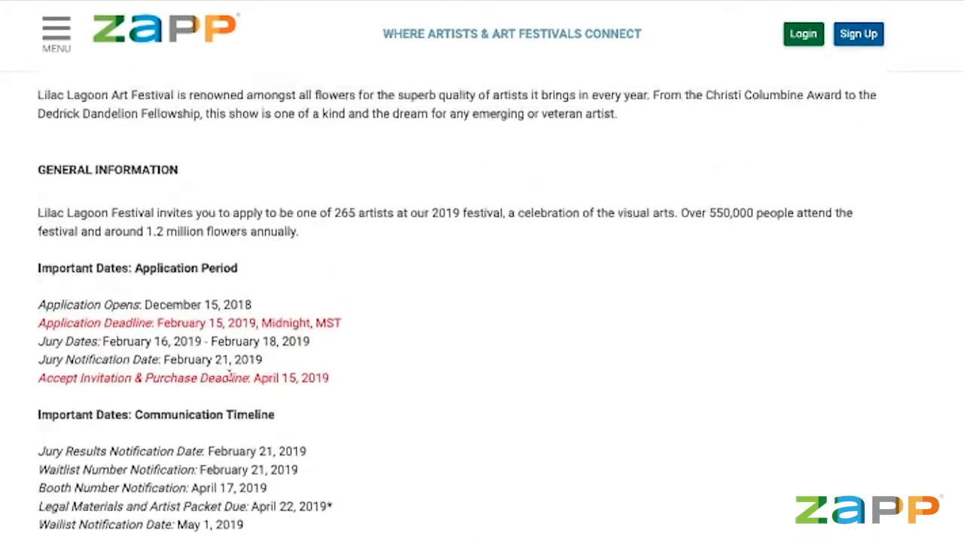
scroll(230, 382, up, 5)
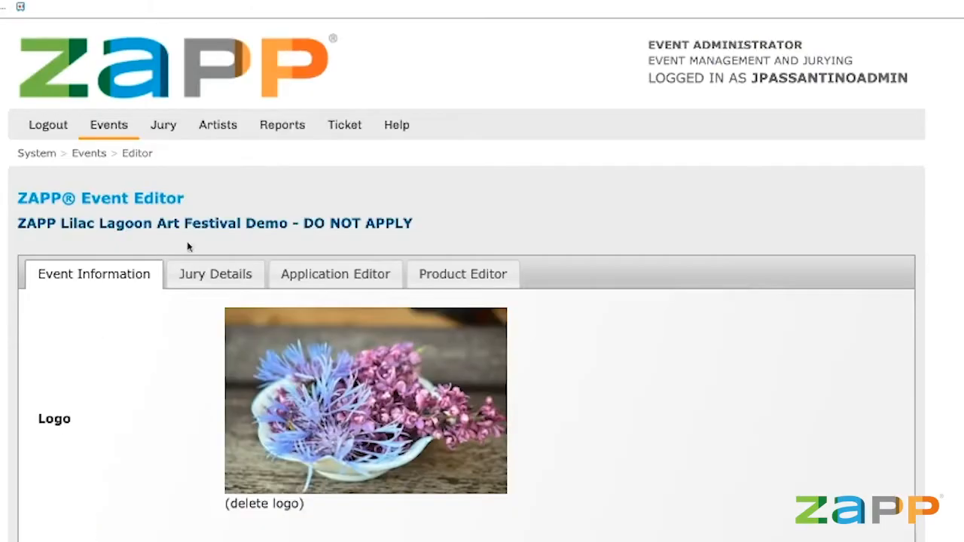
scroll(190, 245, down, 4)
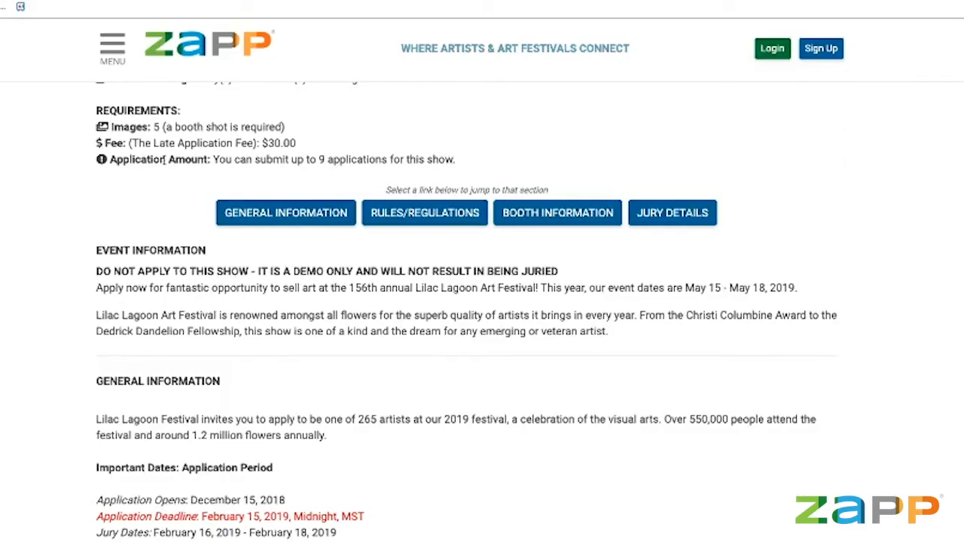
scroll(164, 160, up, 5)
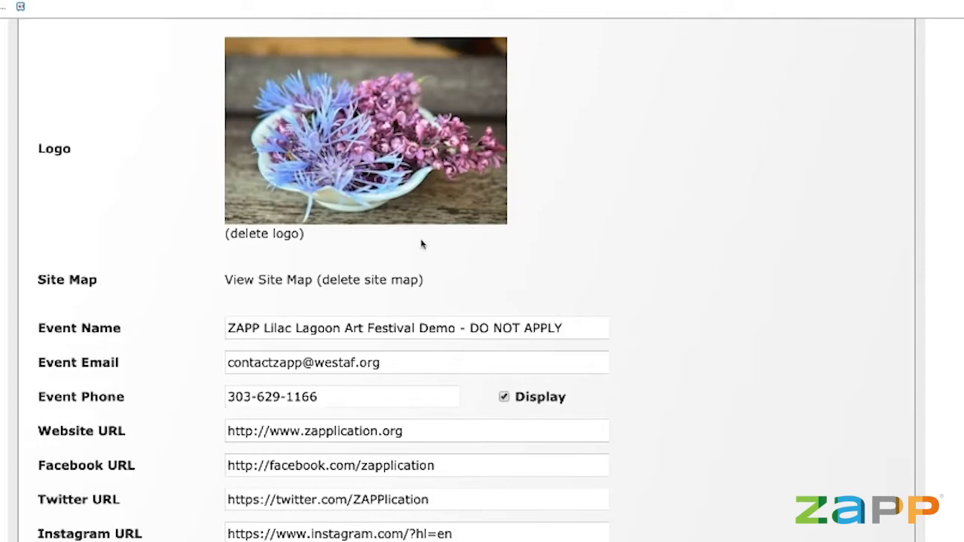
scroll(422, 243, up, 2)
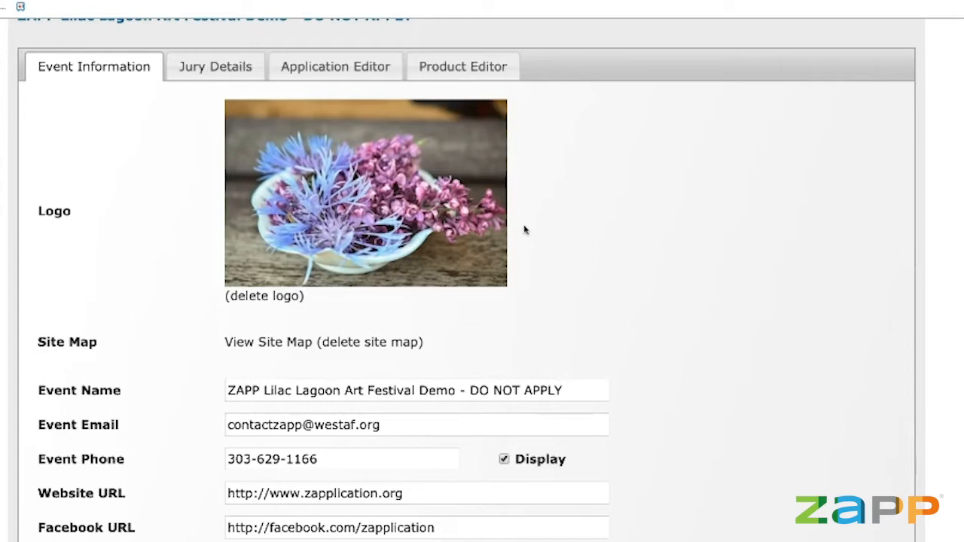
scroll(525, 230, down, 2)
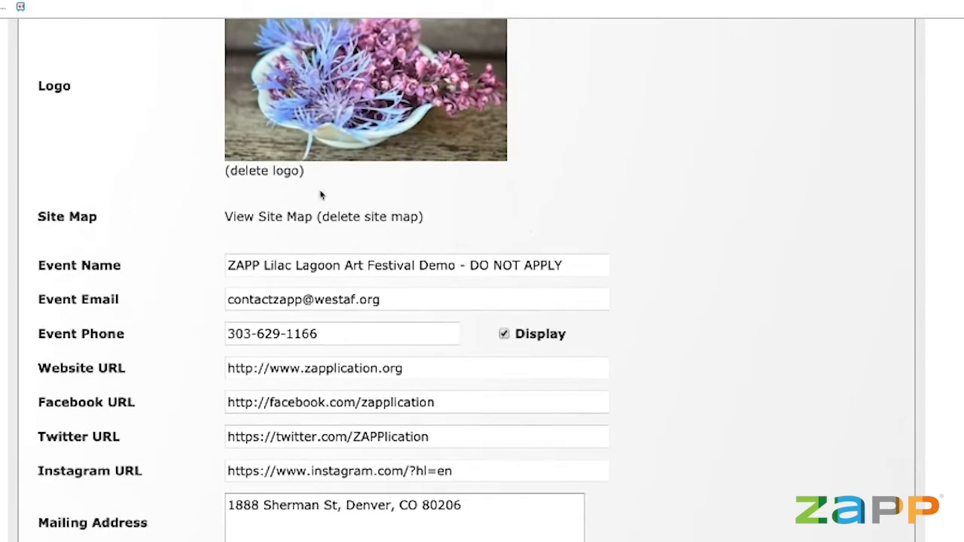
scroll(201, 284, down, 2)
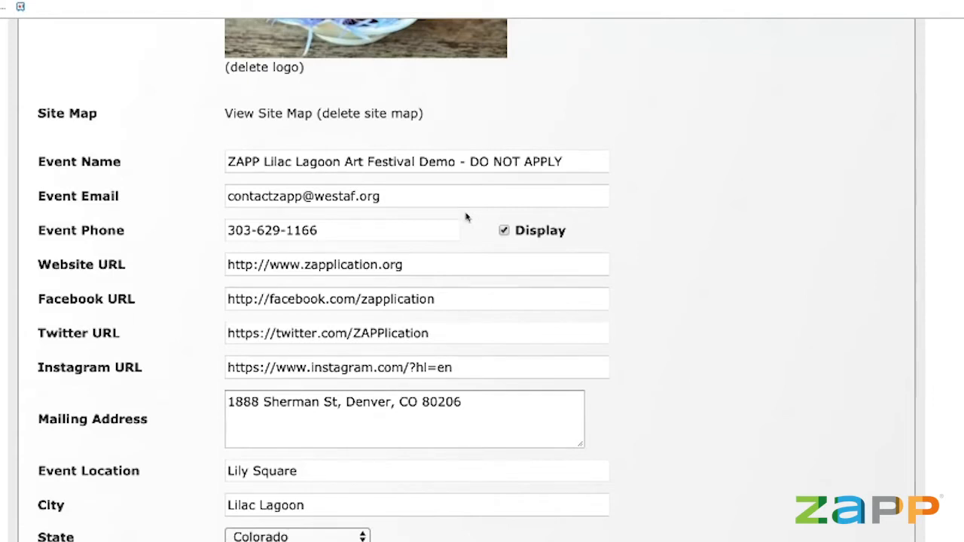
scroll(465, 218, down, 1)
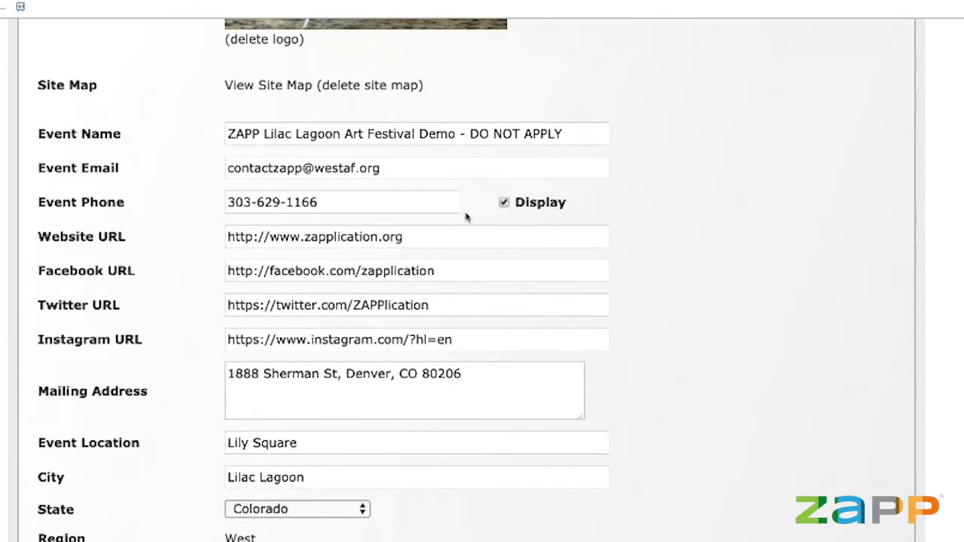
scroll(465, 218, down, 2)
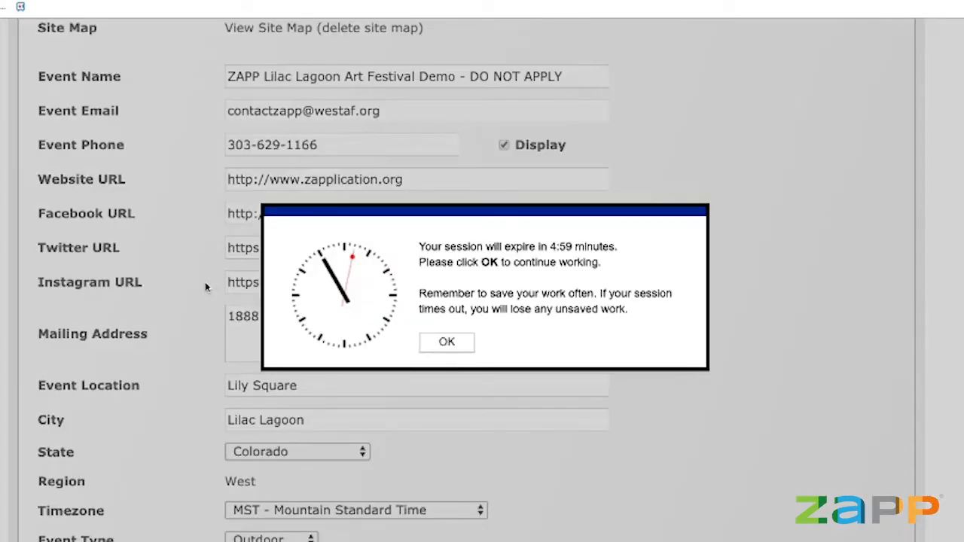
Confirm the session-expiry warning, then review dates: opens 9/18/2019, 10/18/2019 deadline, event 3/29–3/31/2020.
click(455, 351)
scroll(624, 369, down, 2)
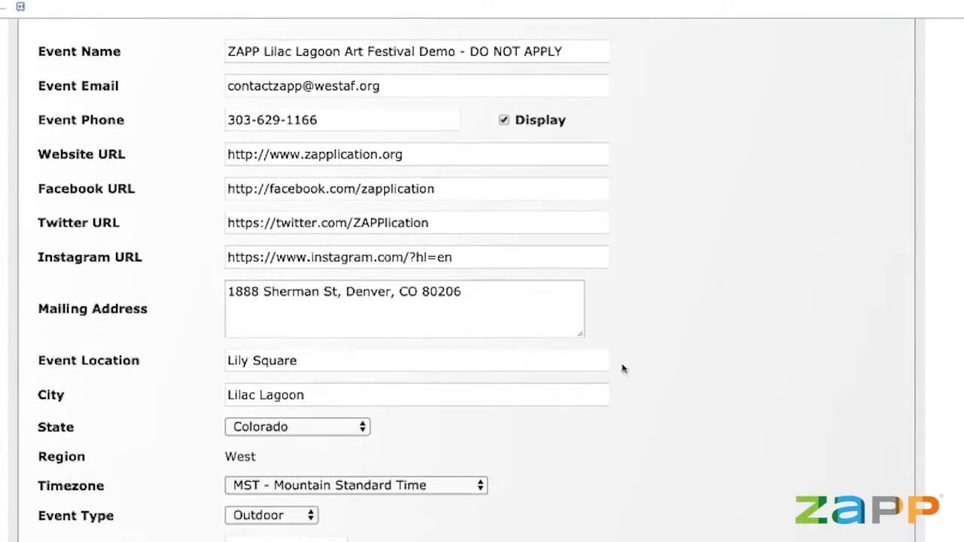
scroll(625, 369, down, 2)
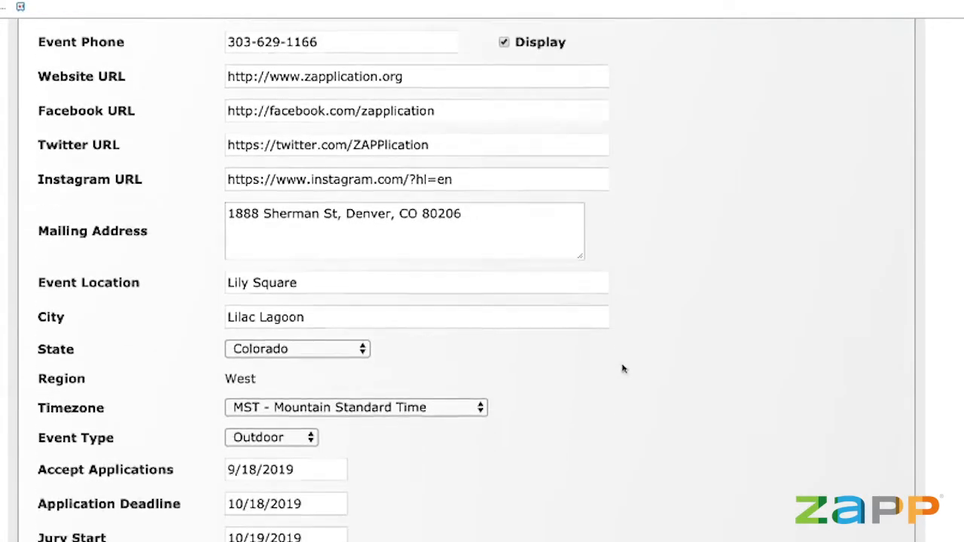
scroll(638, 297, down, 3)
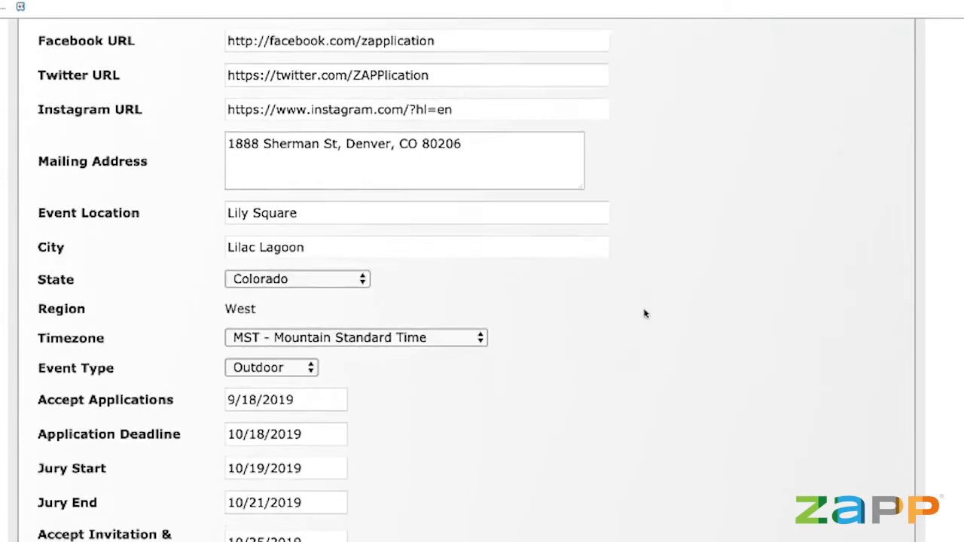
scroll(643, 316, down, 1)
scroll(553, 258, down, 3)
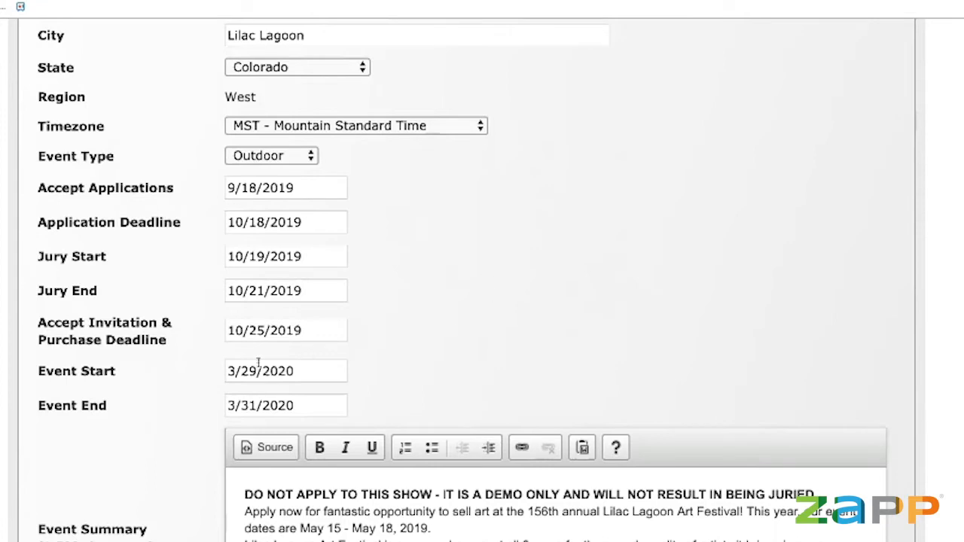
scroll(577, 344, down, 2)
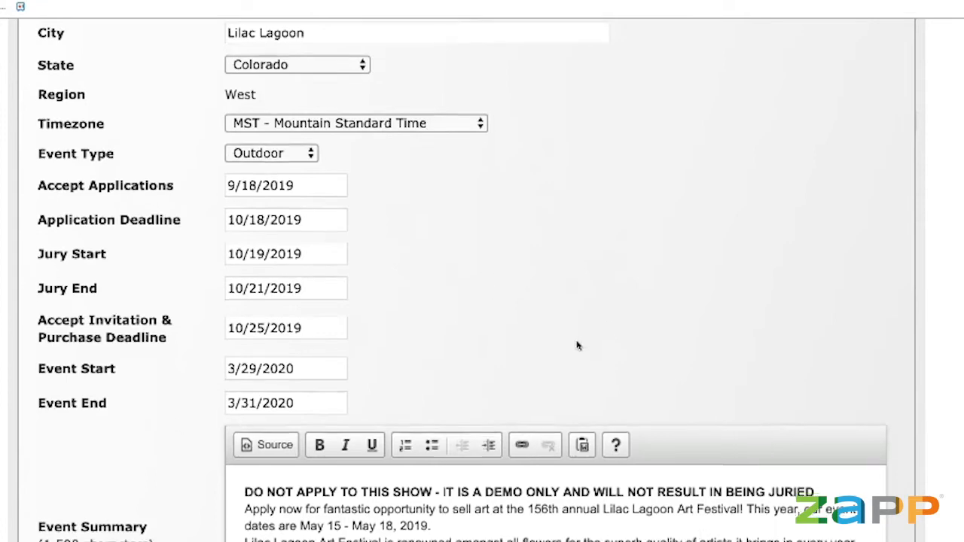
scroll(727, 328, down, 1)
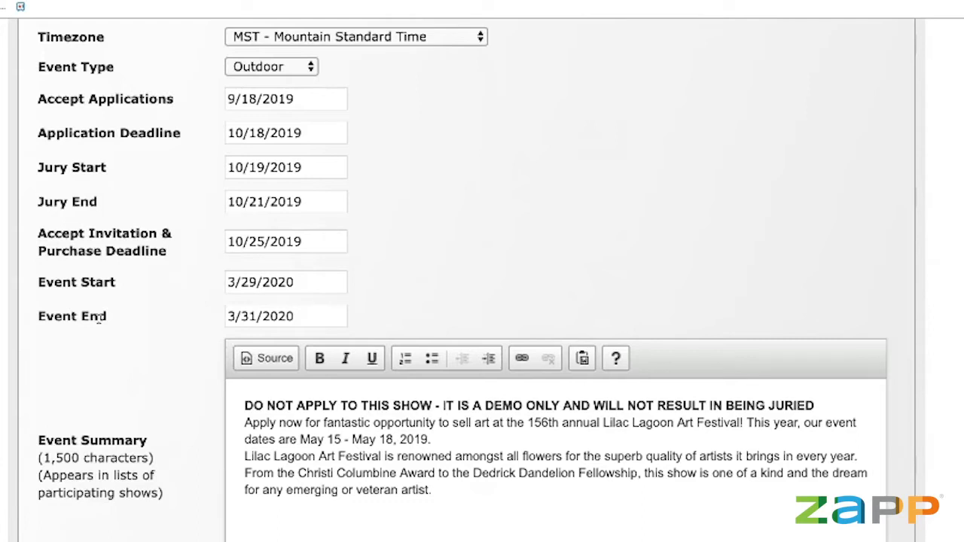
scroll(85, 381, down, 1)
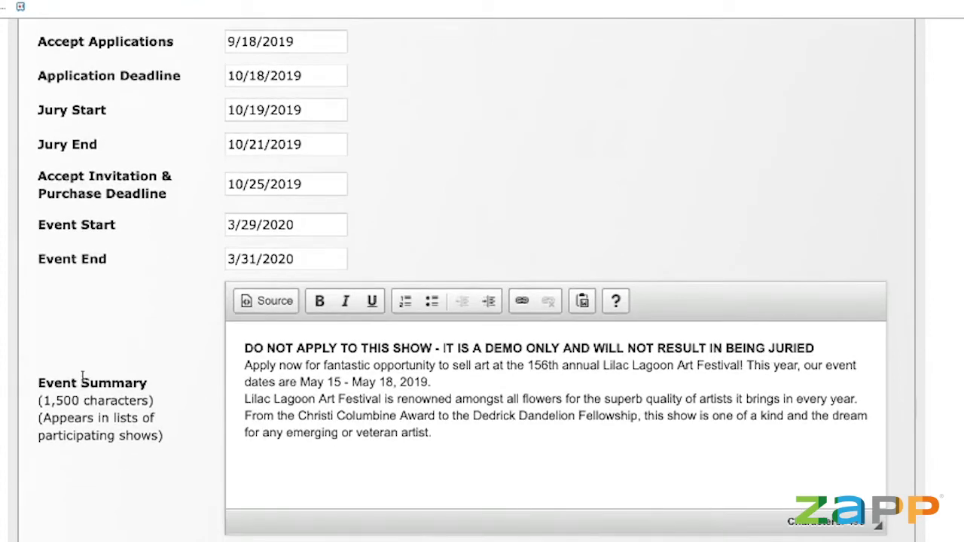
scroll(83, 377, down, 1)
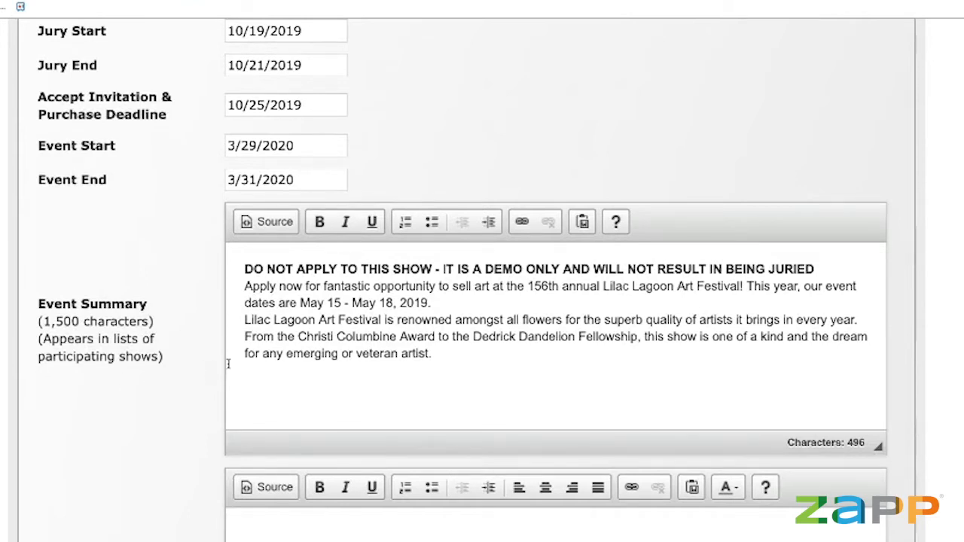
click(276, 352)
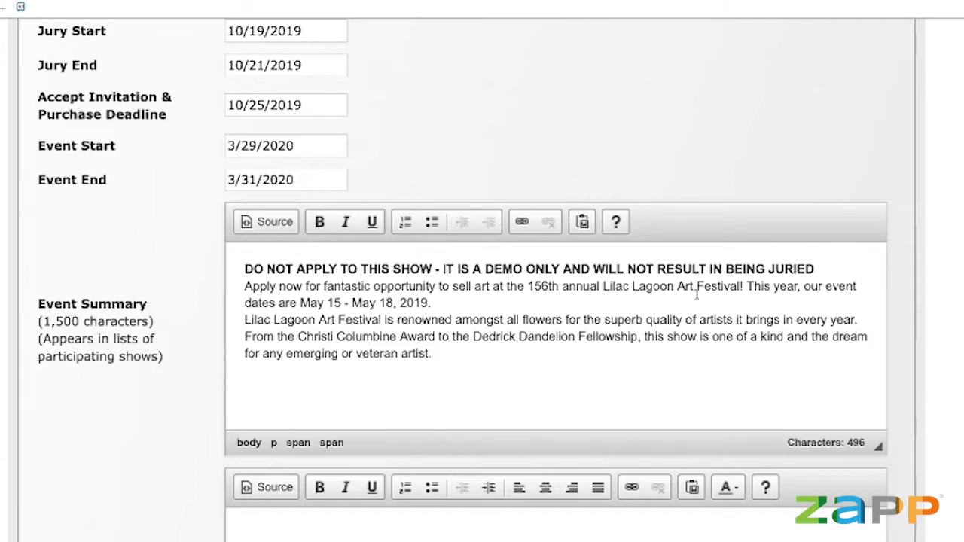
click(634, 309)
scroll(477, 399, up, 1)
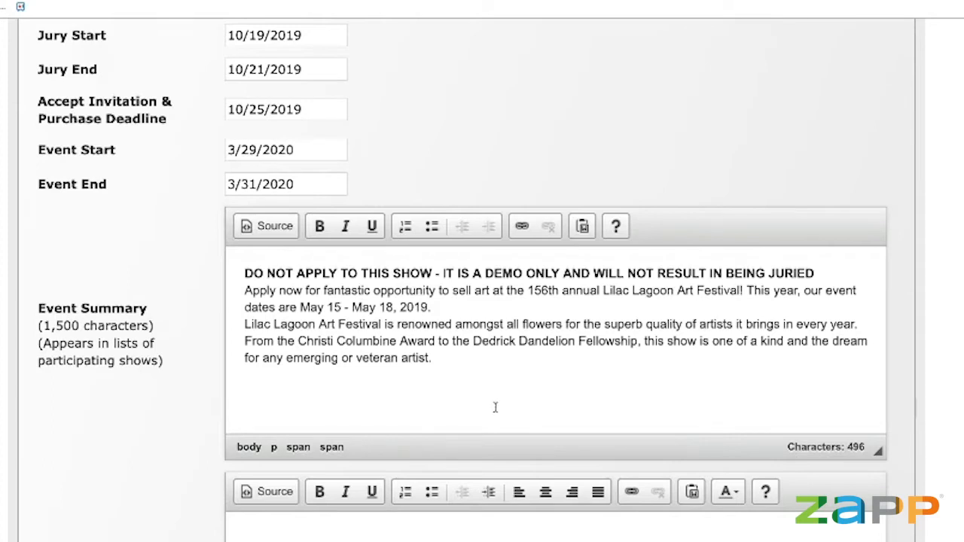
scroll(628, 367, down, 1)
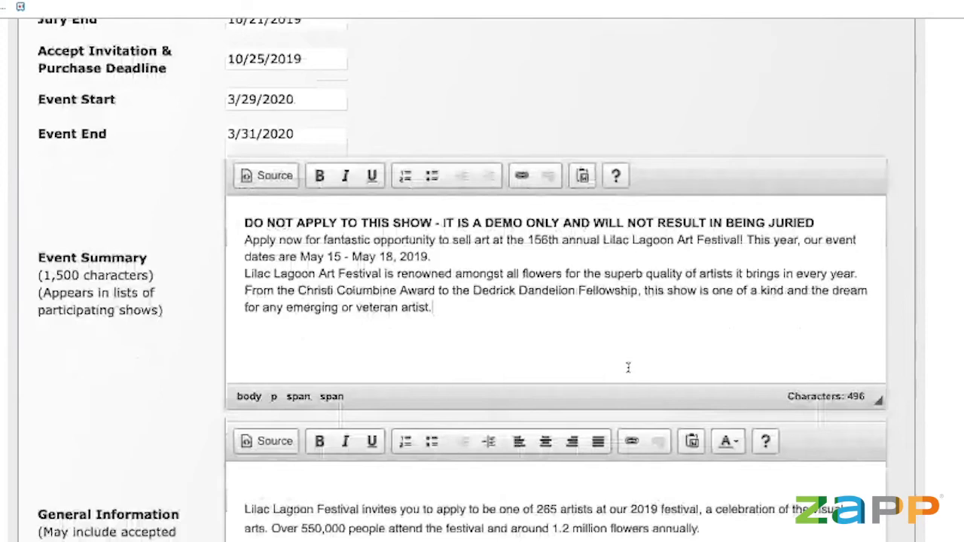
scroll(628, 368, down, 5)
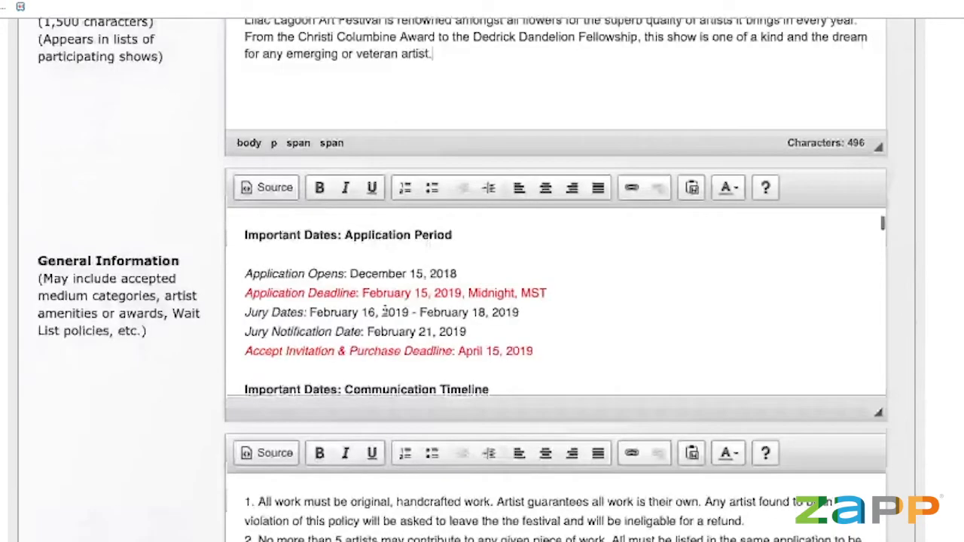
scroll(383, 311, up, 2)
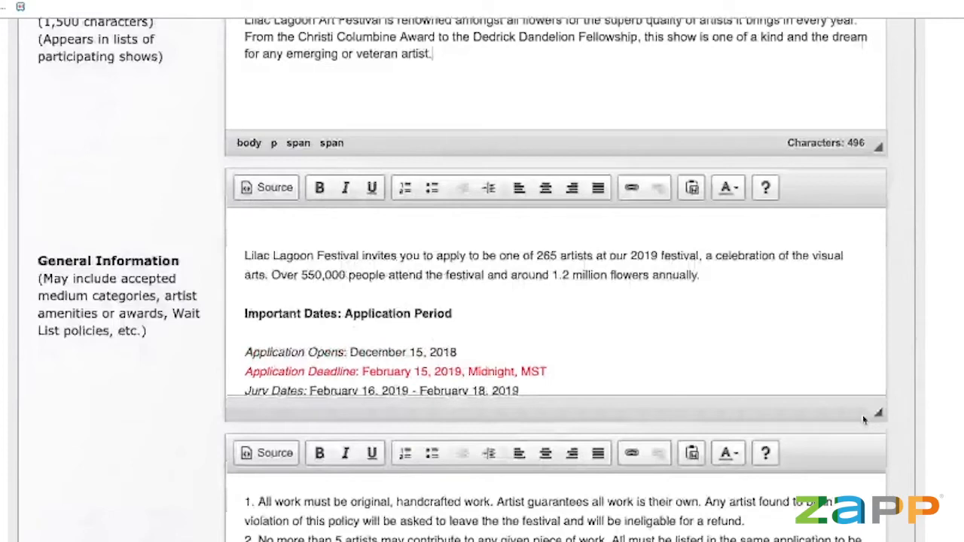
drag(878, 414, 878, 541)
scroll(772, 483, down, 5)
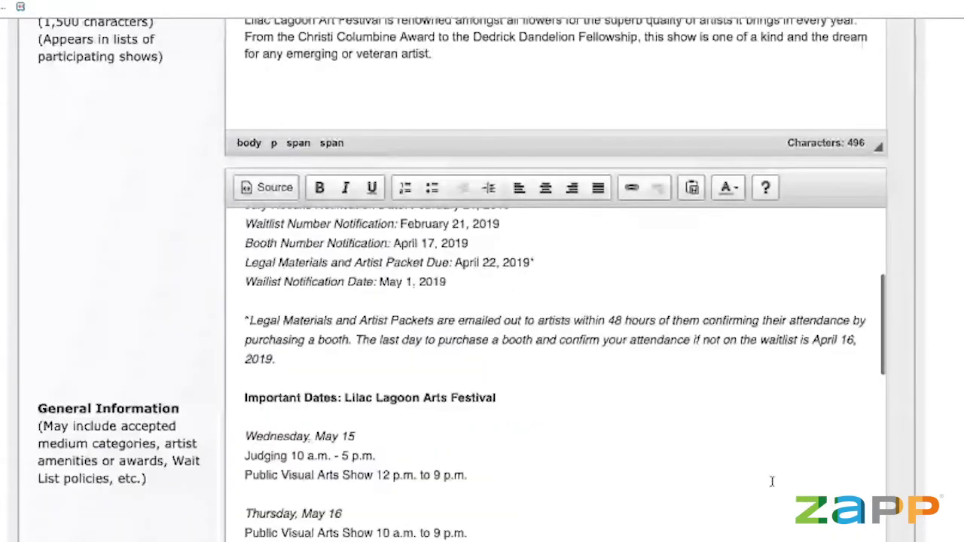
scroll(772, 482, down, 5)
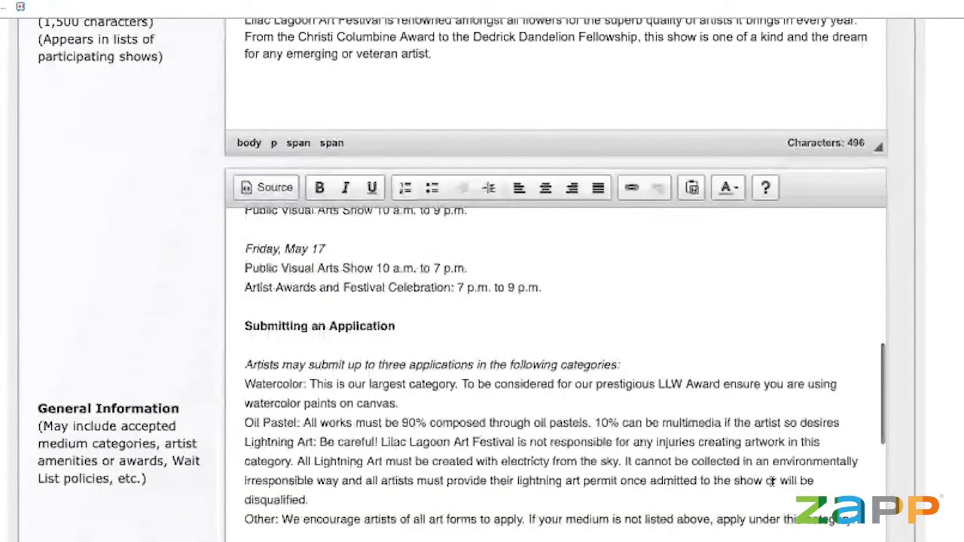
scroll(772, 482, down, 2)
scroll(772, 483, down, 1)
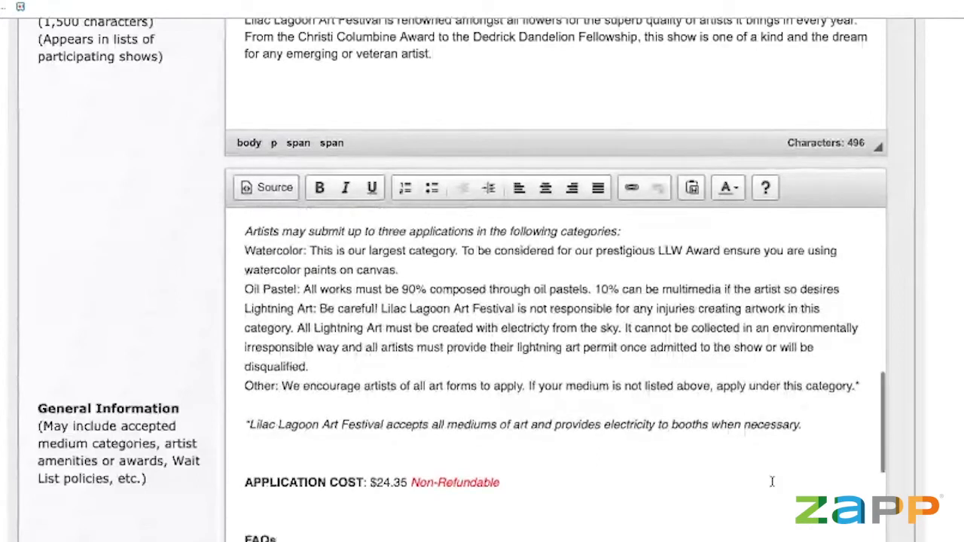
scroll(773, 482, up, 1)
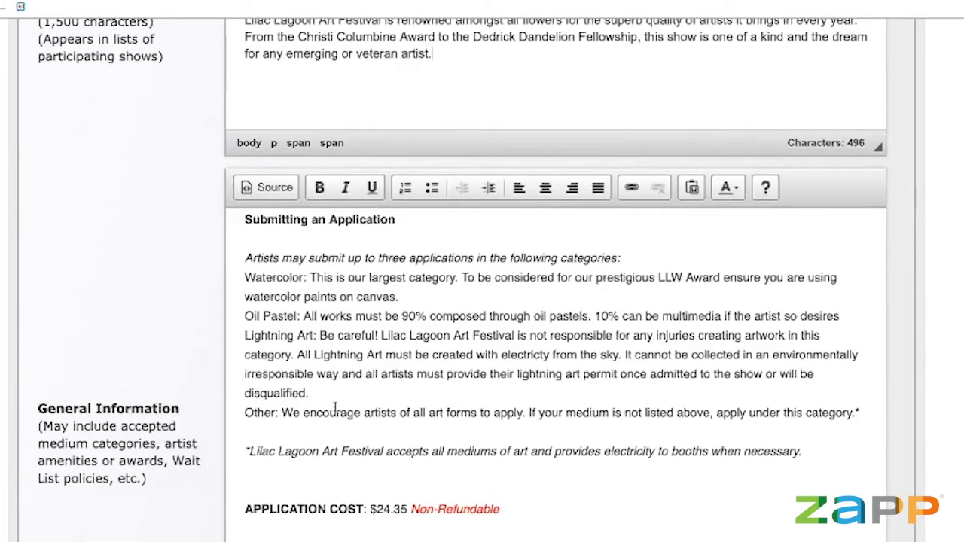
scroll(336, 407, up, 5)
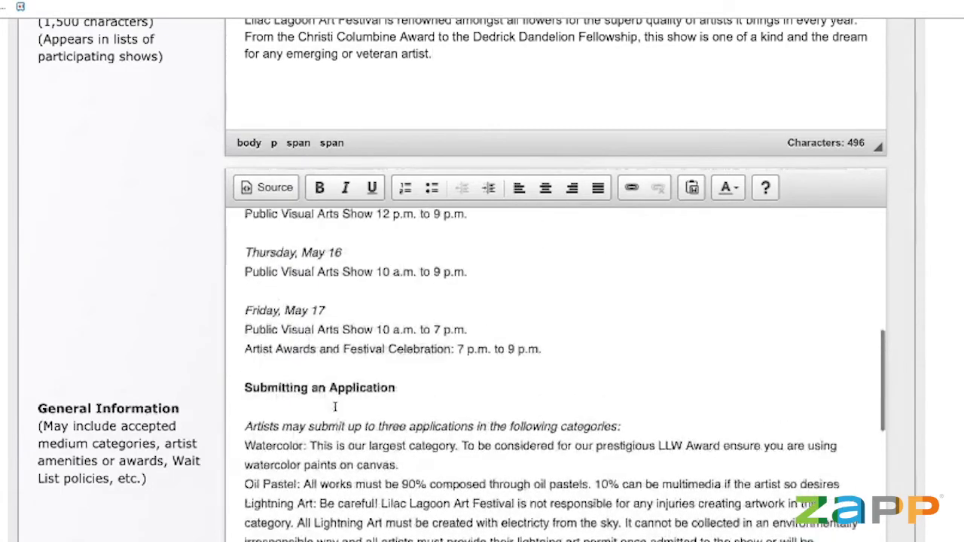
scroll(335, 407, up, 10)
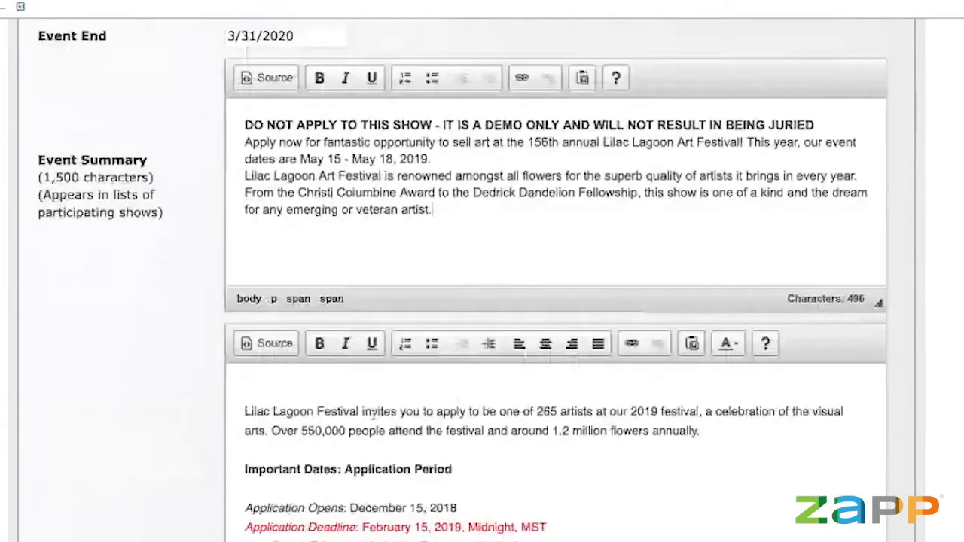
scroll(375, 412, down, 4)
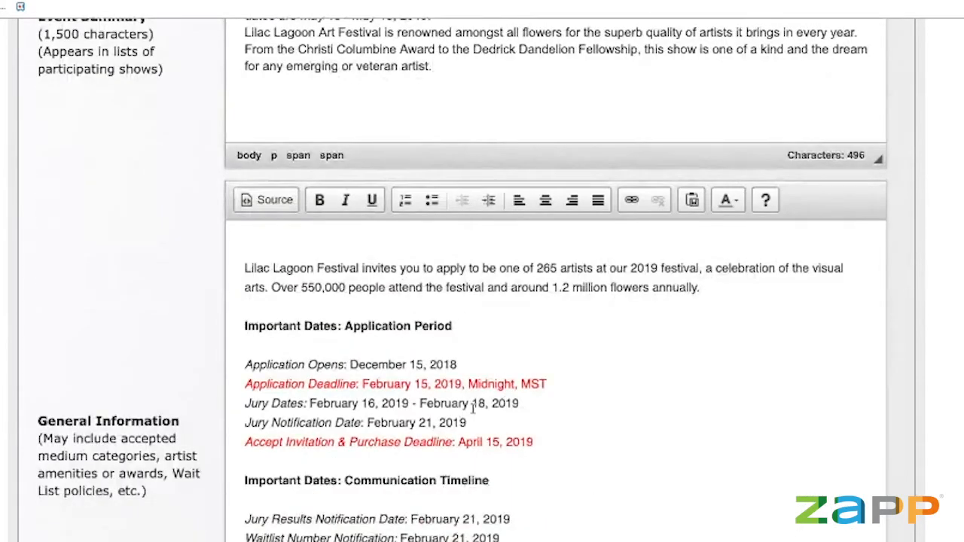
scroll(430, 385, down, 2)
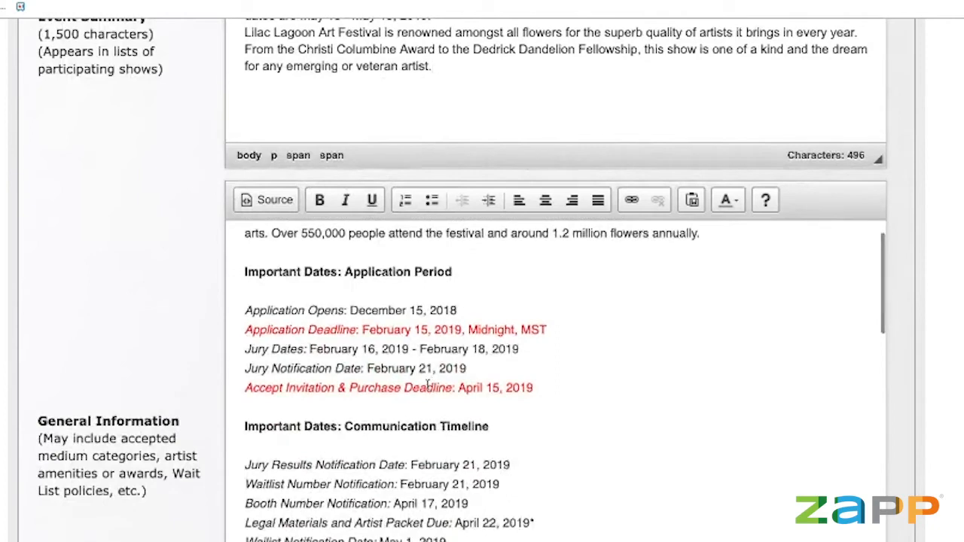
scroll(423, 388, down, 1)
scroll(424, 389, down, 12)
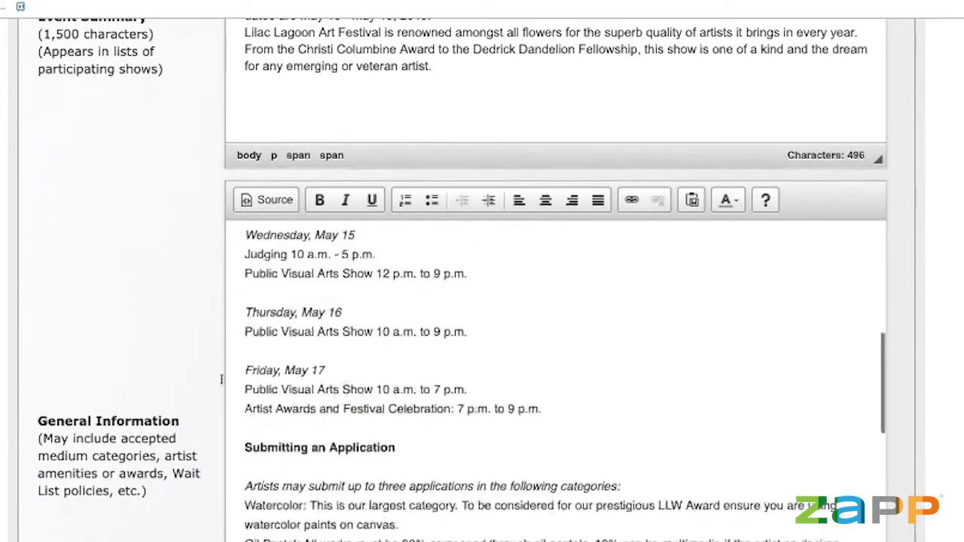
scroll(196, 381, down, 2)
scroll(401, 370, down, 5)
scroll(400, 370, down, 4)
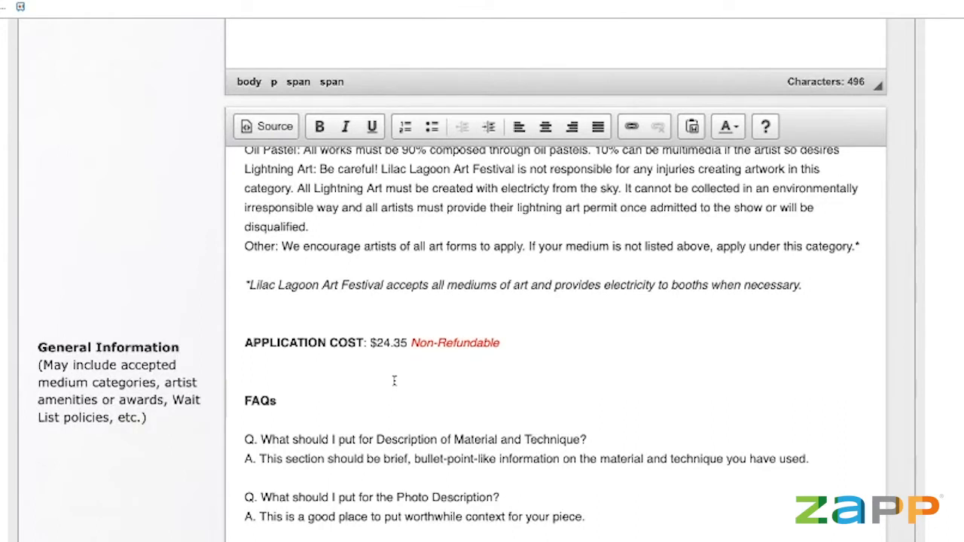
scroll(367, 396, down, 2)
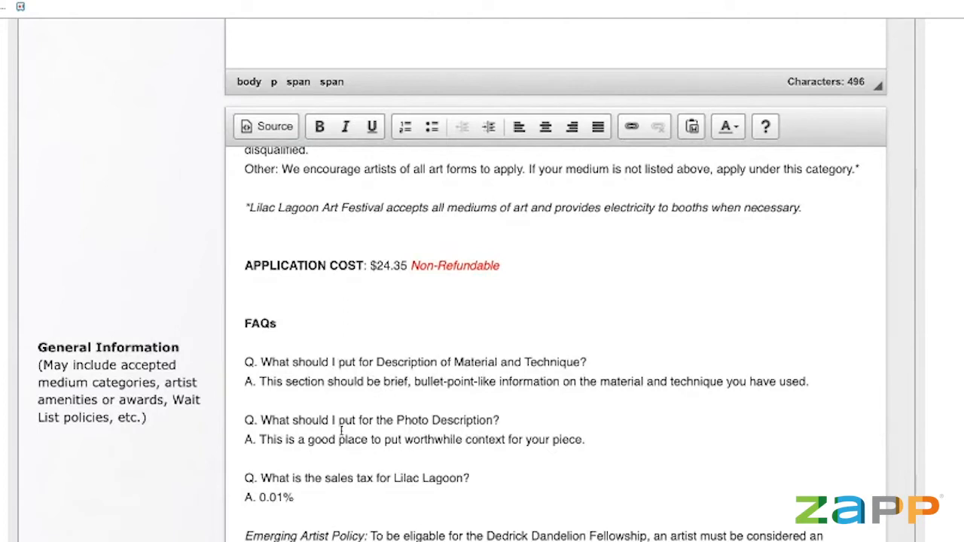
scroll(347, 433, down, 2)
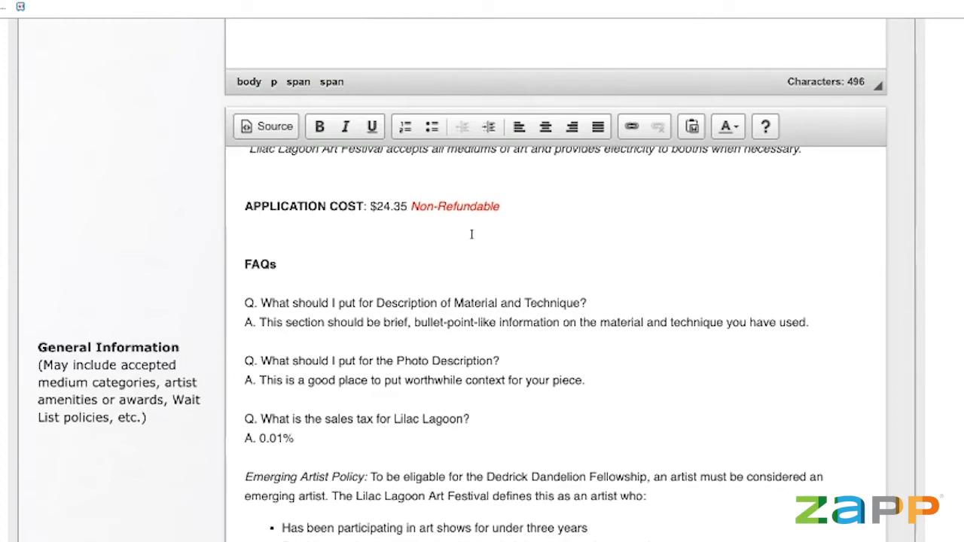
scroll(475, 234, down, 2)
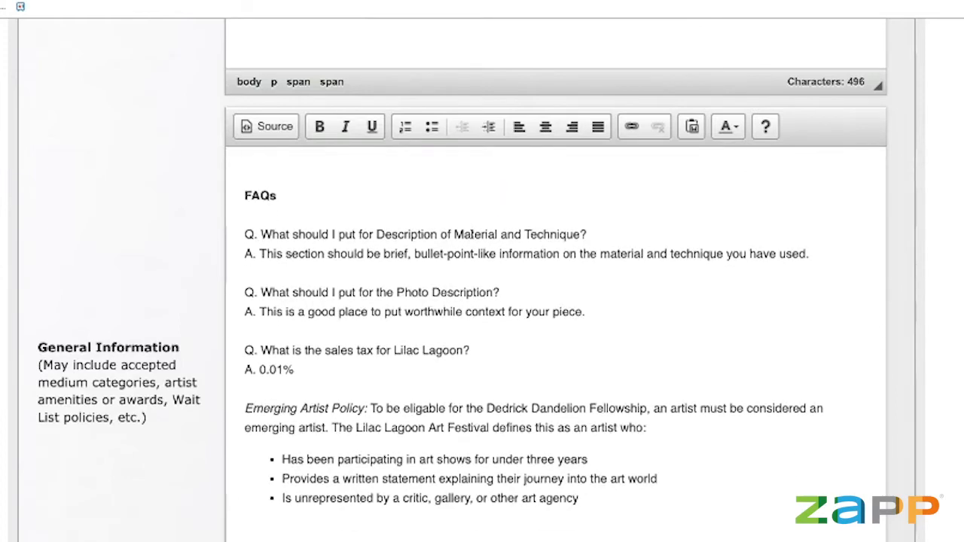
scroll(157, 268, down, 1)
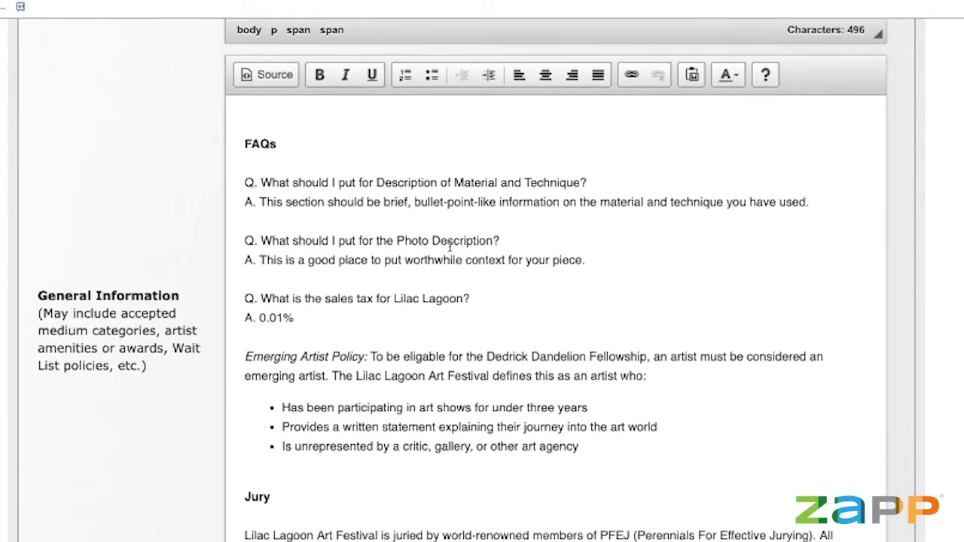
scroll(452, 249, up, 1)
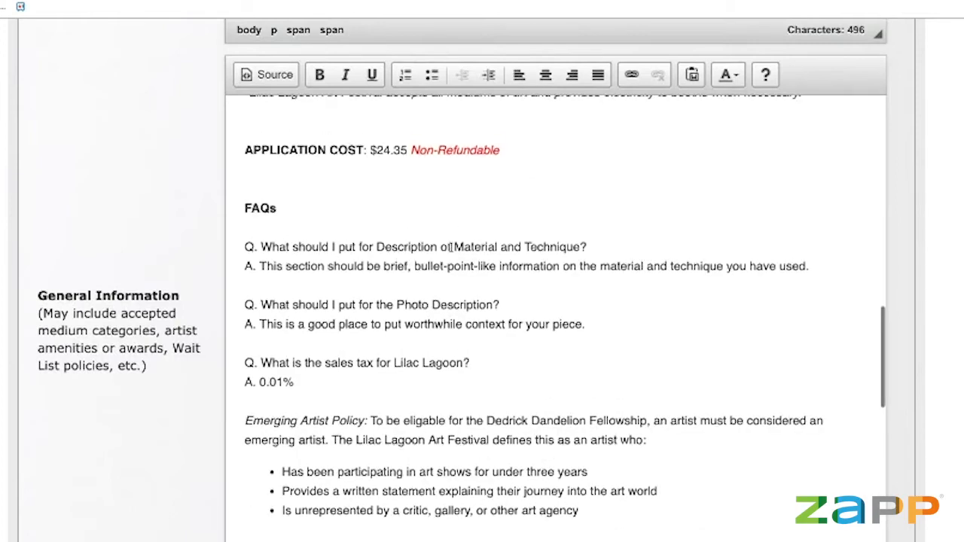
scroll(450, 245, down, 1)
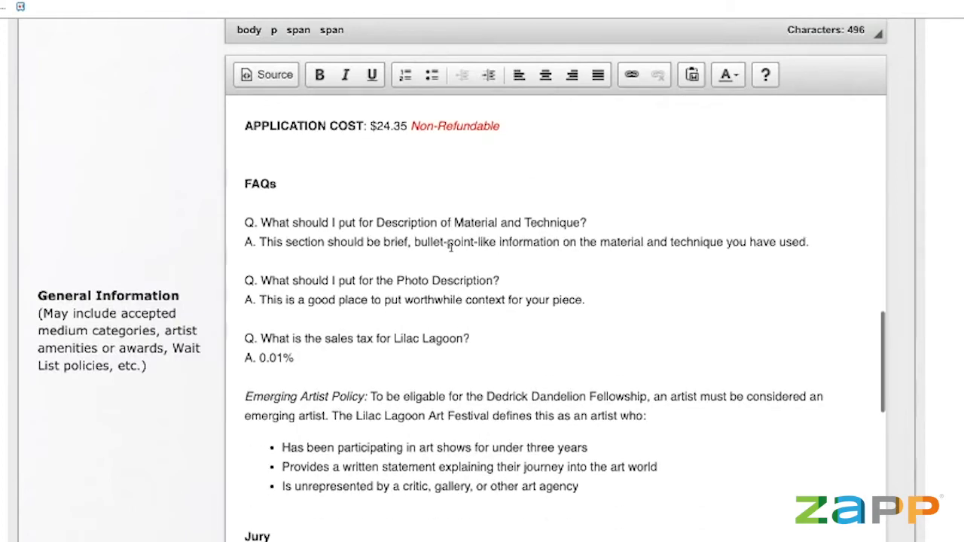
scroll(451, 246, down, 1)
click(424, 331)
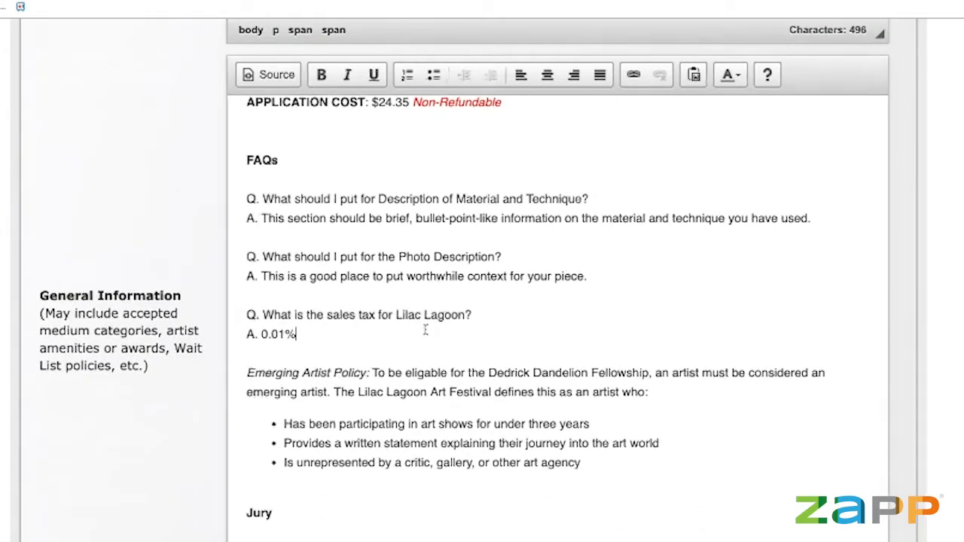
scroll(426, 330, up, 1)
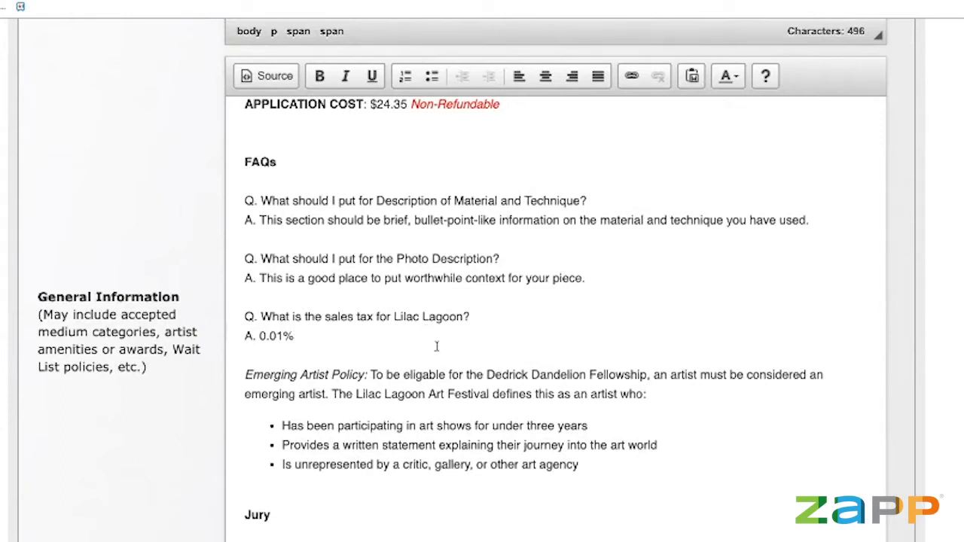
click(427, 355)
scroll(630, 278, down, 3)
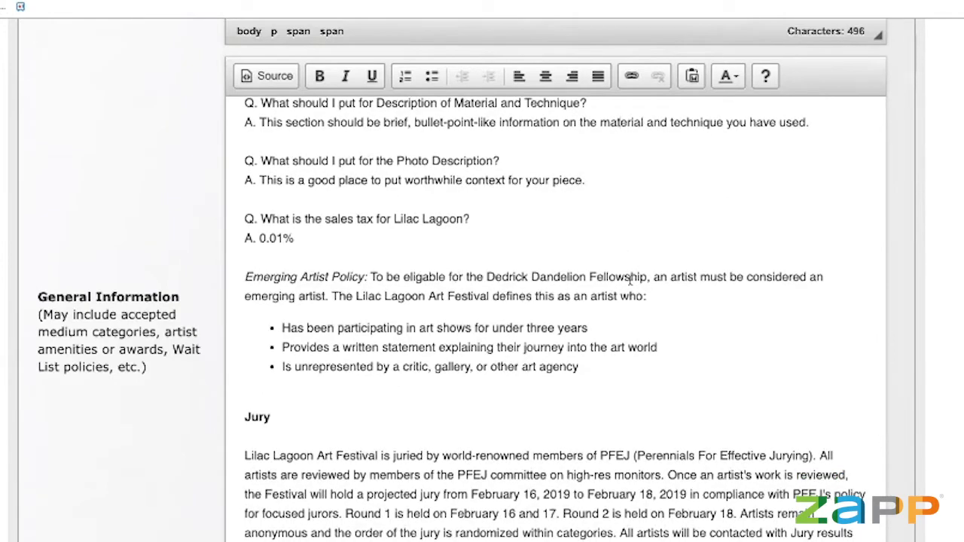
scroll(631, 279, down, 1)
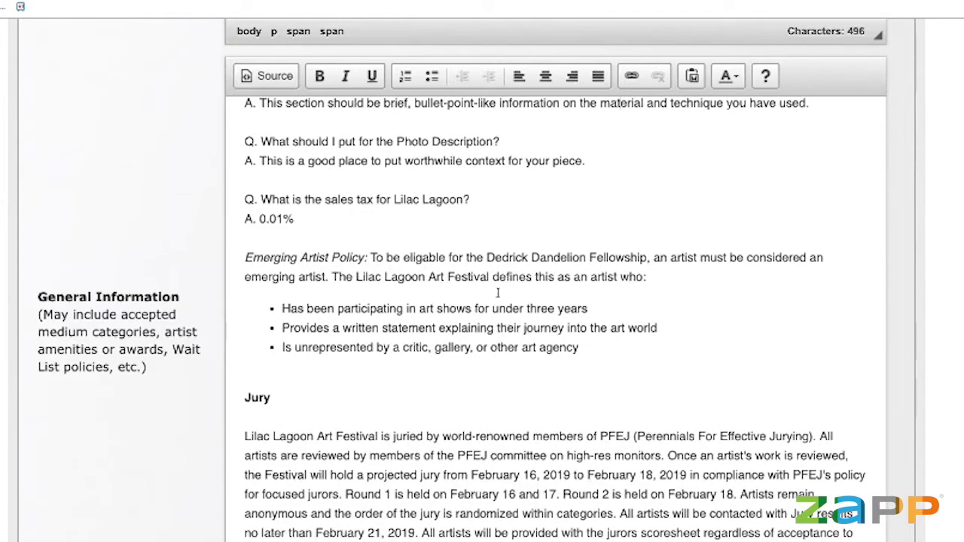
scroll(498, 293, up, 2)
scroll(498, 293, down, 5)
scroll(498, 293, up, 8)
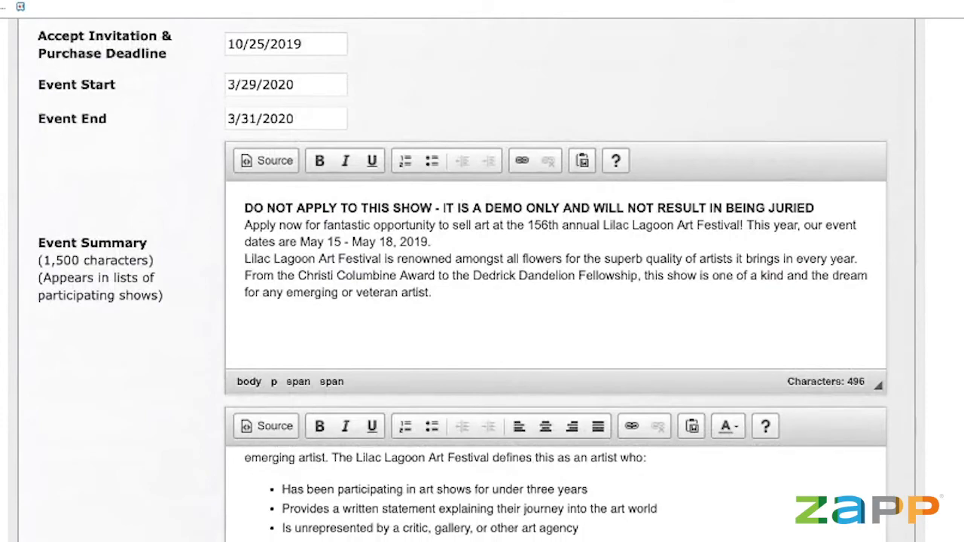
scroll(497, 293, down, 3)
scroll(366, 346, down, 5)
scroll(367, 346, up, 2)
scroll(366, 346, up, 10)
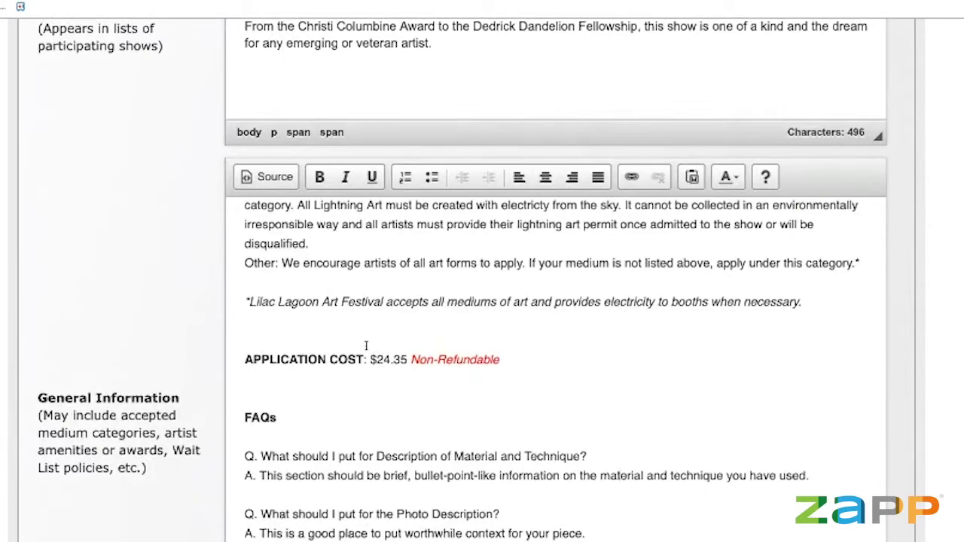
scroll(366, 345, up, 6)
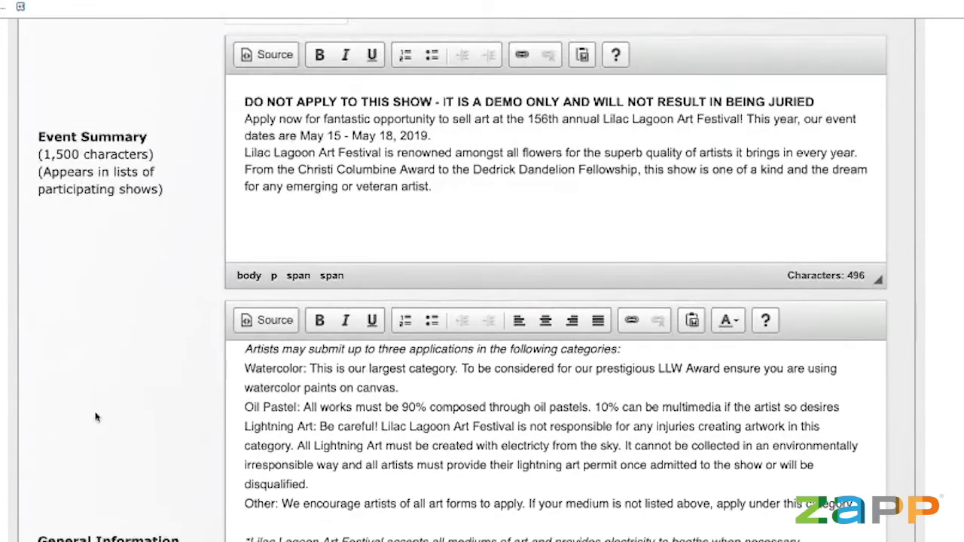
Scroll the General Information text to the FAQs (0.01% sales tax) and Emerging Artist Policy.
scroll(97, 411, down, 5)
scroll(628, 388, up, 1)
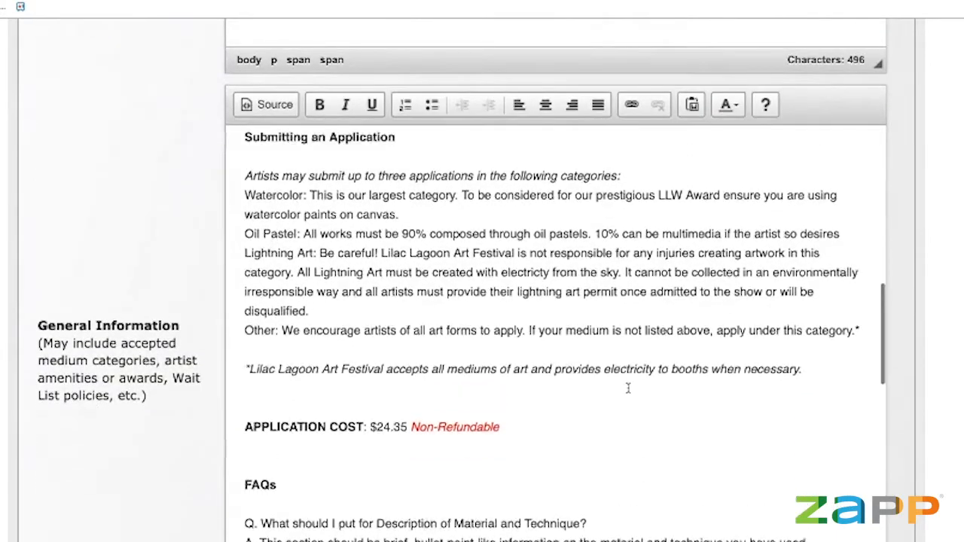
scroll(628, 388, up, 5)
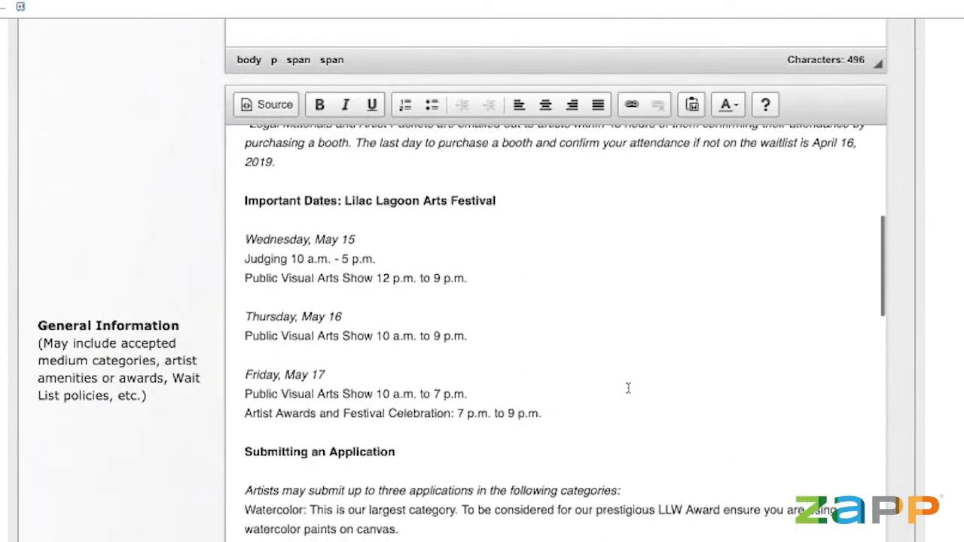
scroll(628, 388, up, 1)
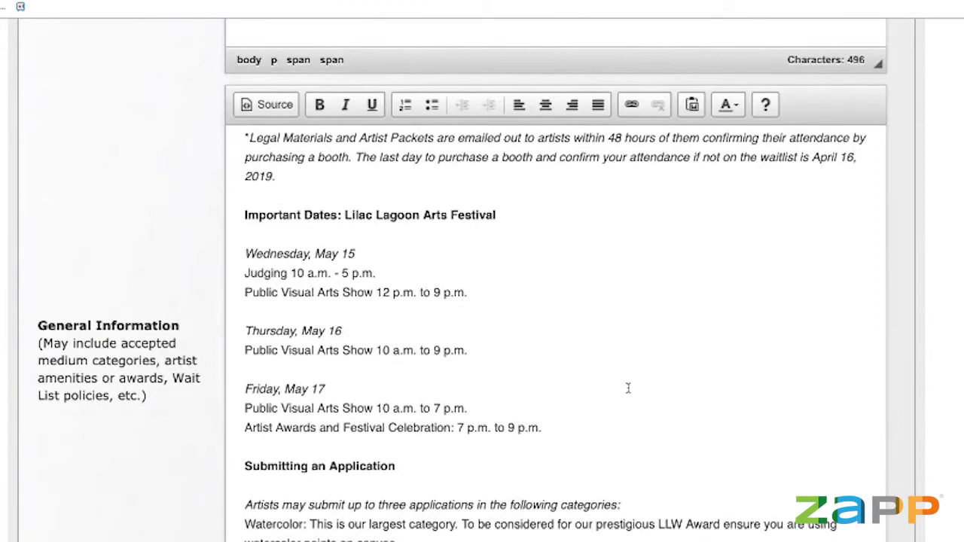
scroll(628, 388, down, 4)
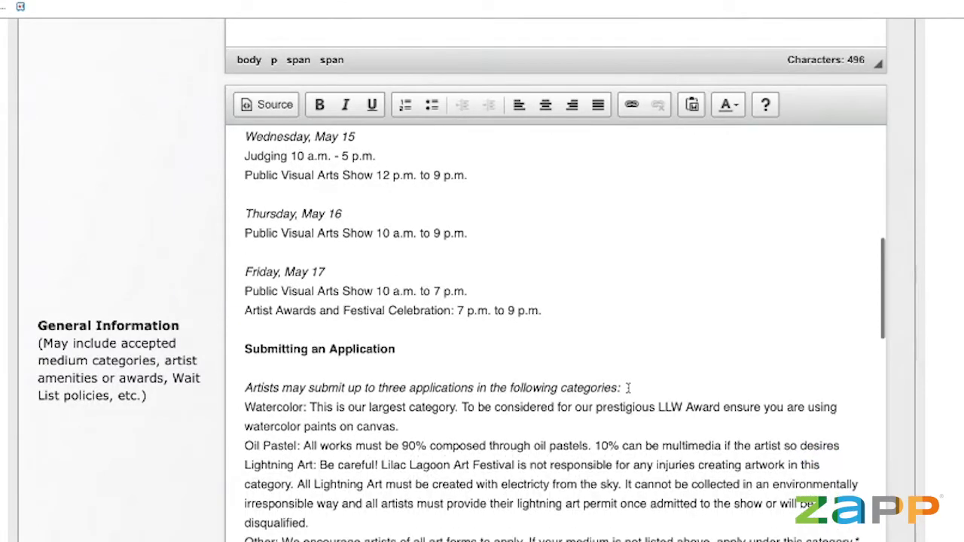
scroll(628, 388, down, 2)
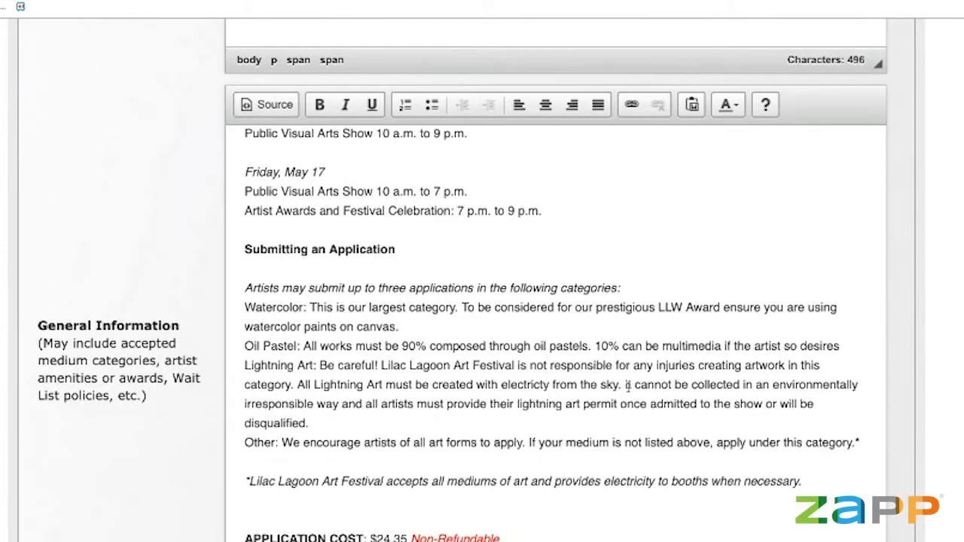
scroll(629, 389, down, 3)
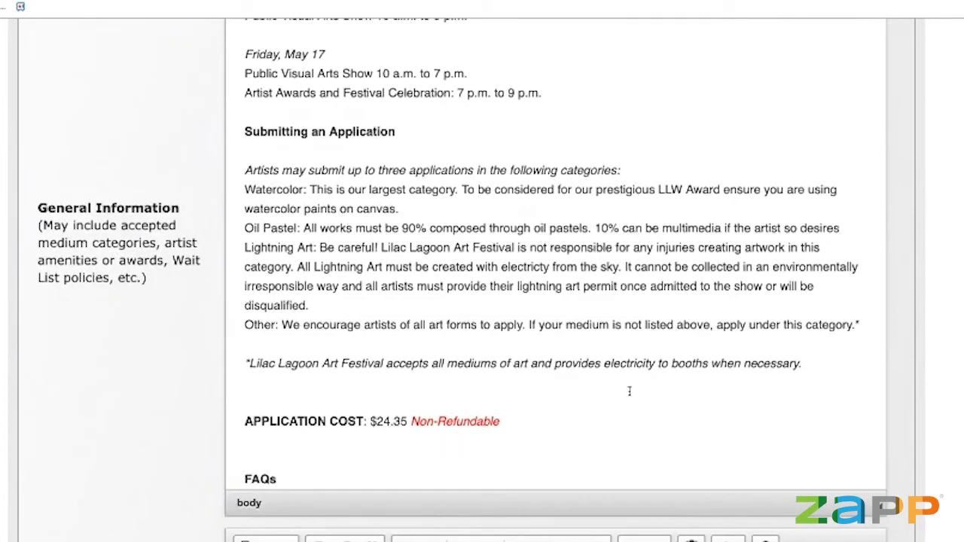
scroll(387, 325, up, 2)
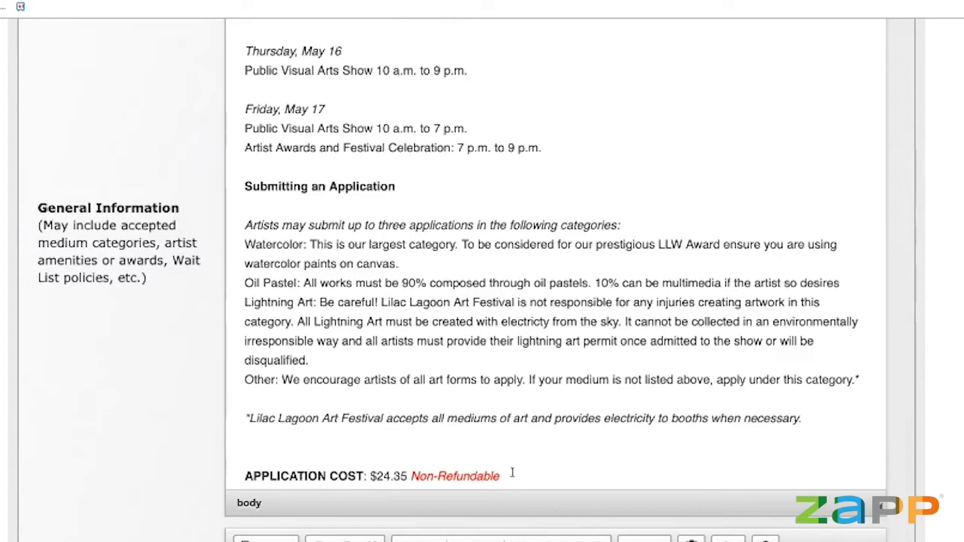
scroll(511, 472, down, 5)
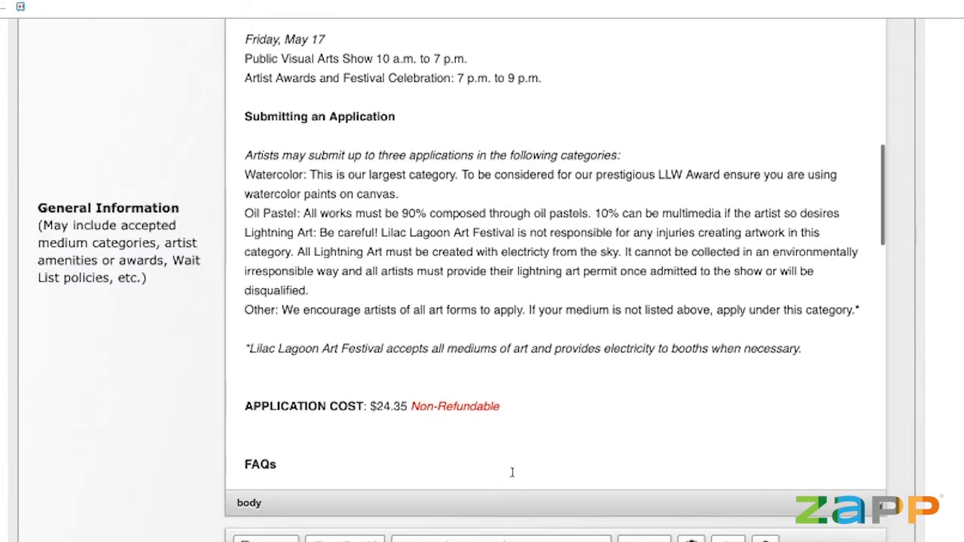
scroll(512, 472, down, 2)
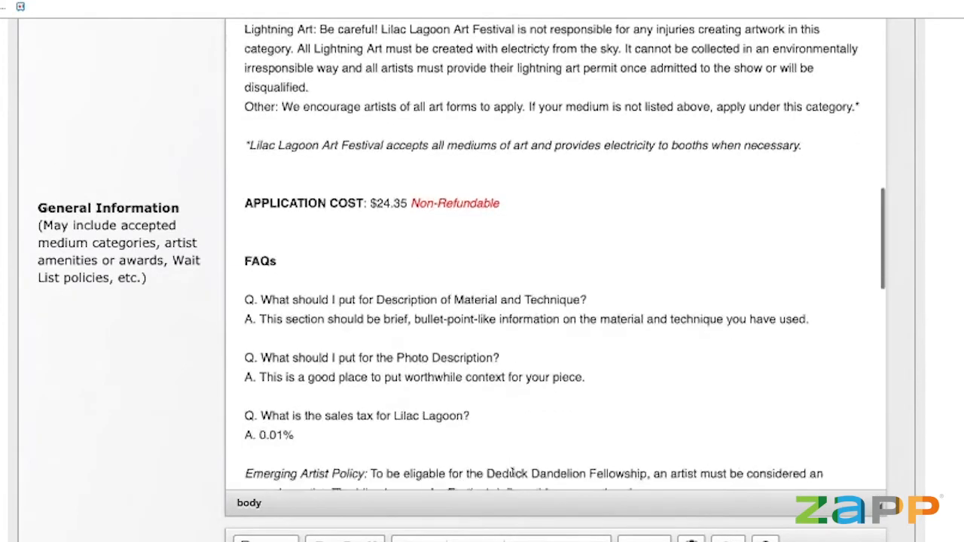
scroll(101, 470, up, 2)
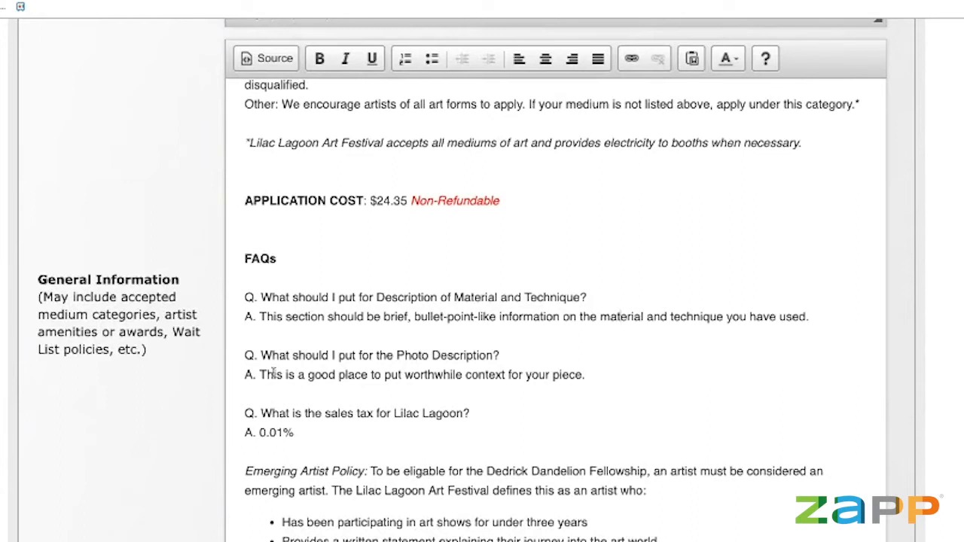
scroll(291, 375, down, 1)
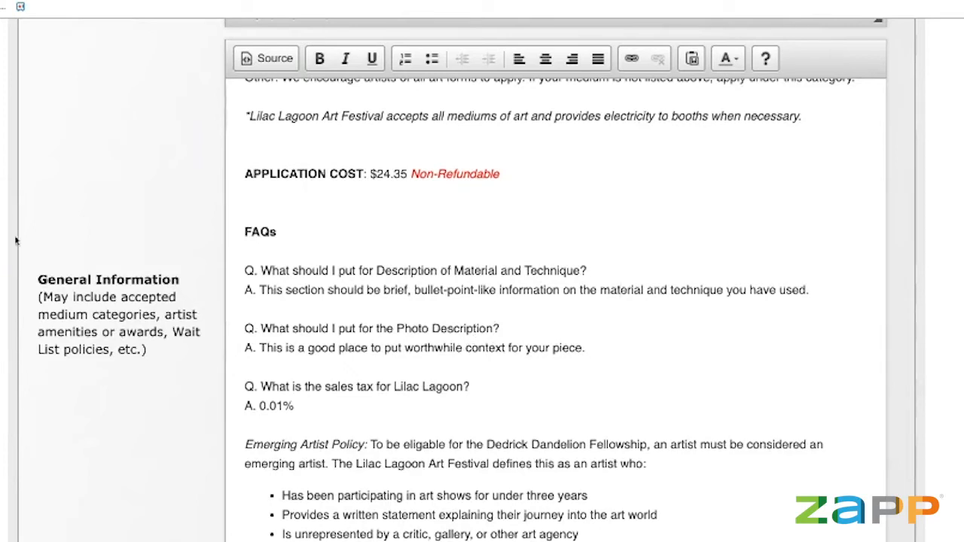
Scroll past the Jury paragraph to the Awards list ($5,000, $4,000, $19,000, $1,000) and Weather.
scroll(60, 244, down, 1)
scroll(59, 245, up, 1)
scroll(59, 245, up, 1)
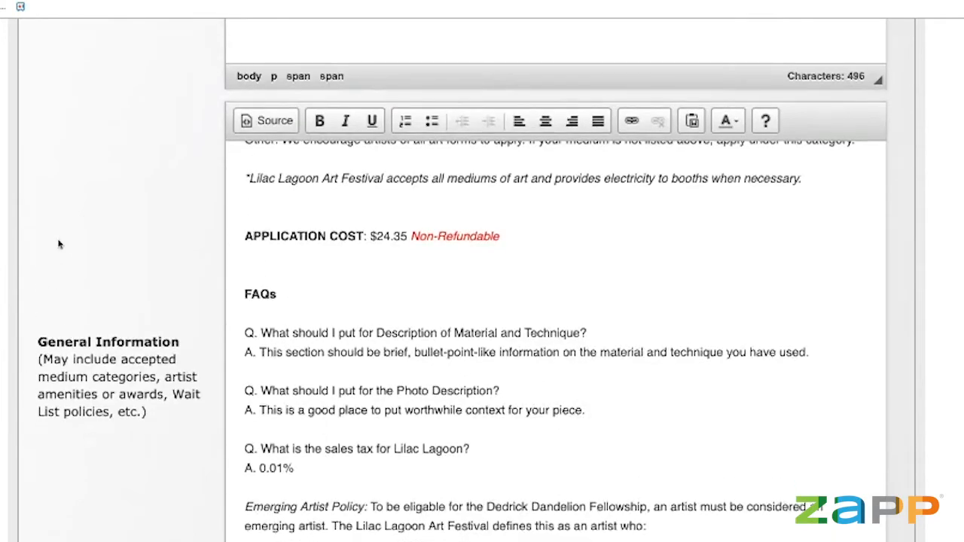
scroll(60, 245, down, 1)
scroll(497, 333, down, 2)
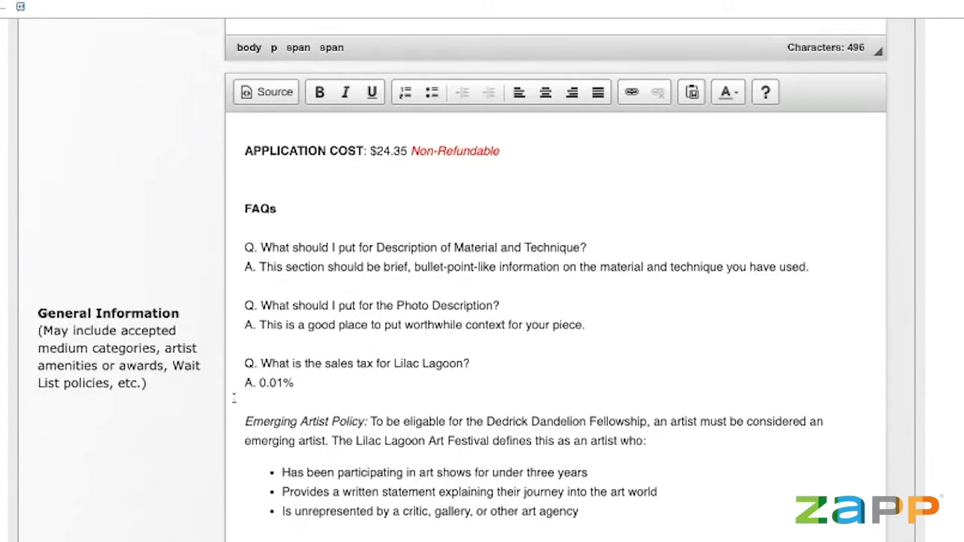
scroll(201, 424, down, 2)
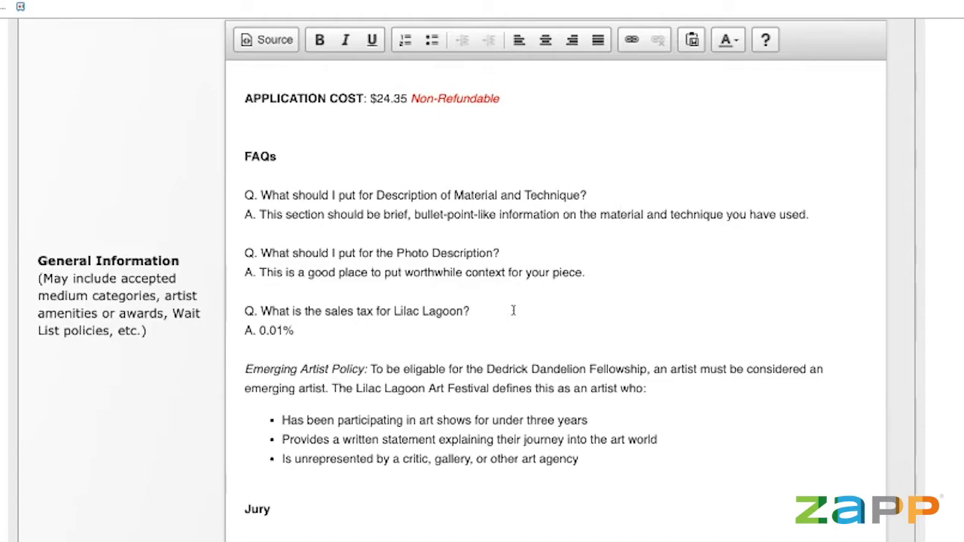
scroll(513, 310, down, 2)
scroll(513, 311, down, 10)
scroll(513, 311, down, 9)
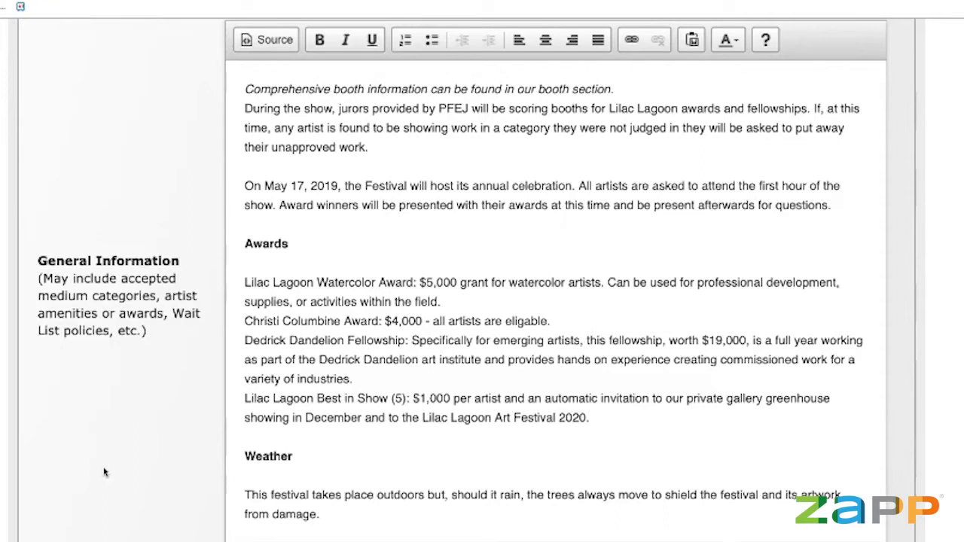
Scroll back up to Important Dates: applications open December 15, 2018, deadline February 15, 2019.
scroll(527, 241, down, 2)
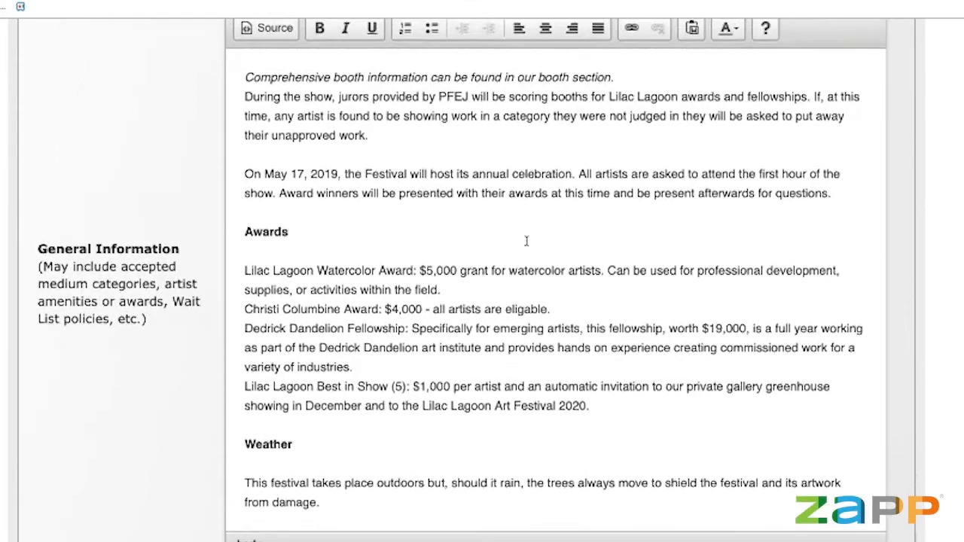
scroll(527, 241, up, 5)
scroll(527, 241, up, 15)
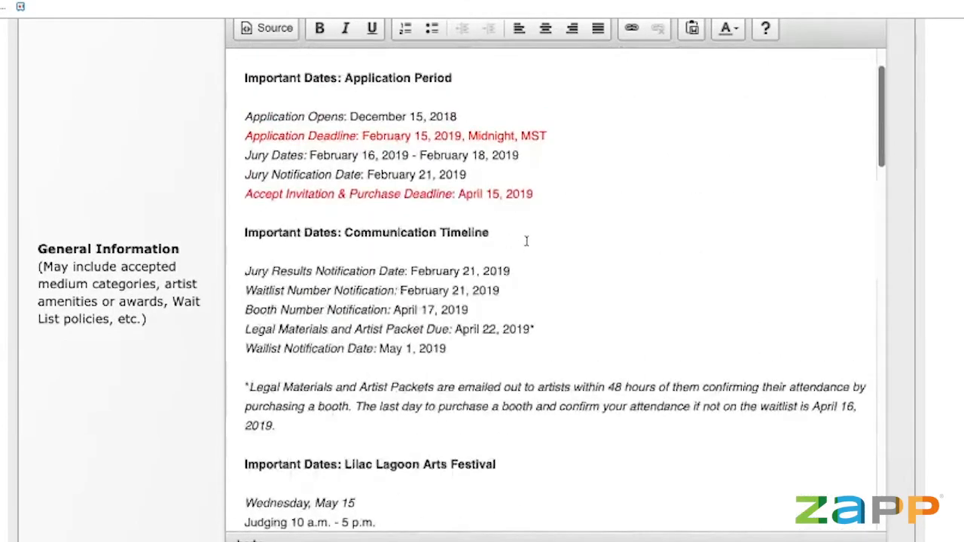
scroll(527, 241, up, 3)
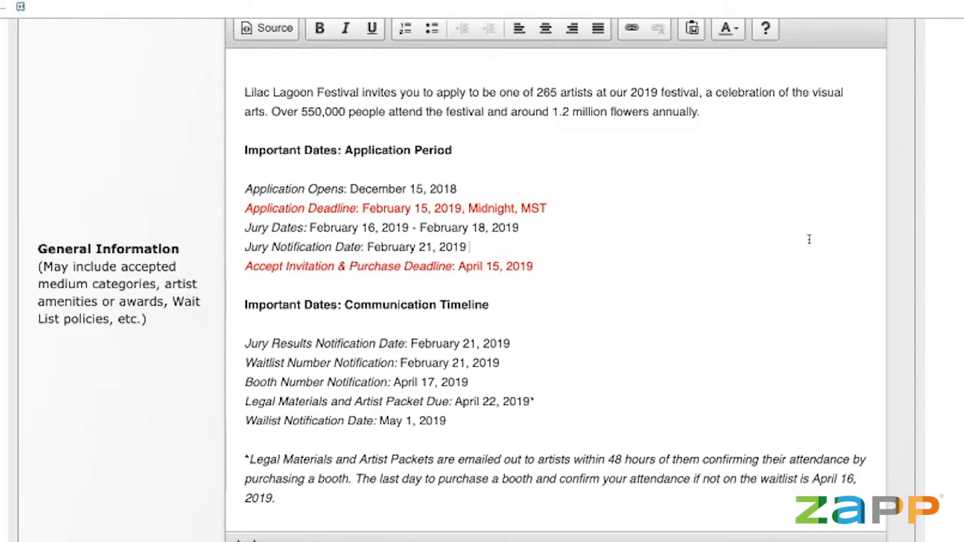
scroll(807, 239, down, 2)
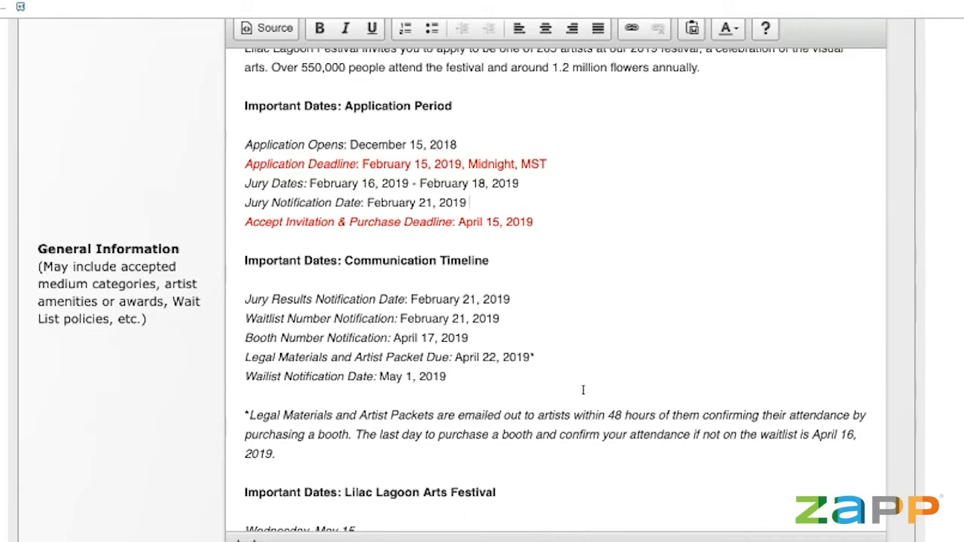
scroll(583, 390, down, 2)
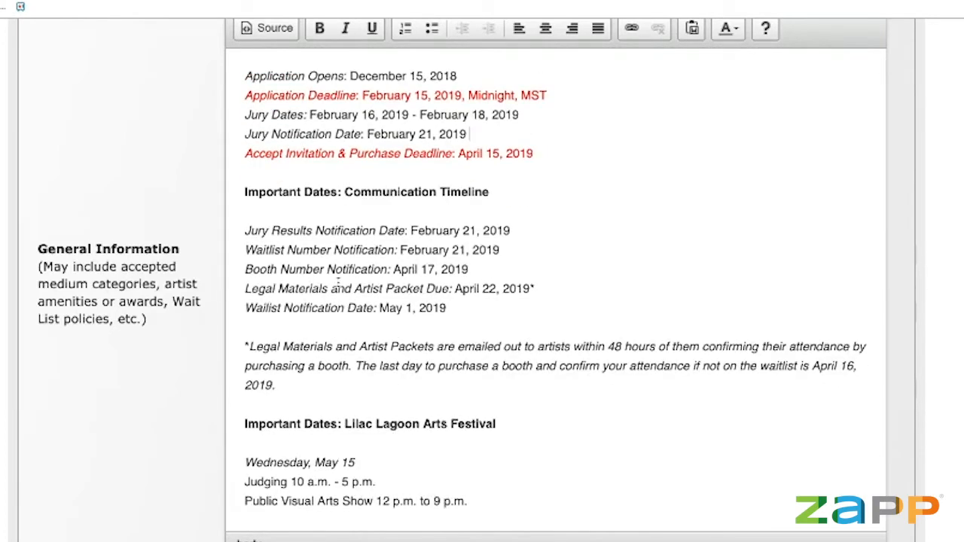
scroll(339, 283, up, 1)
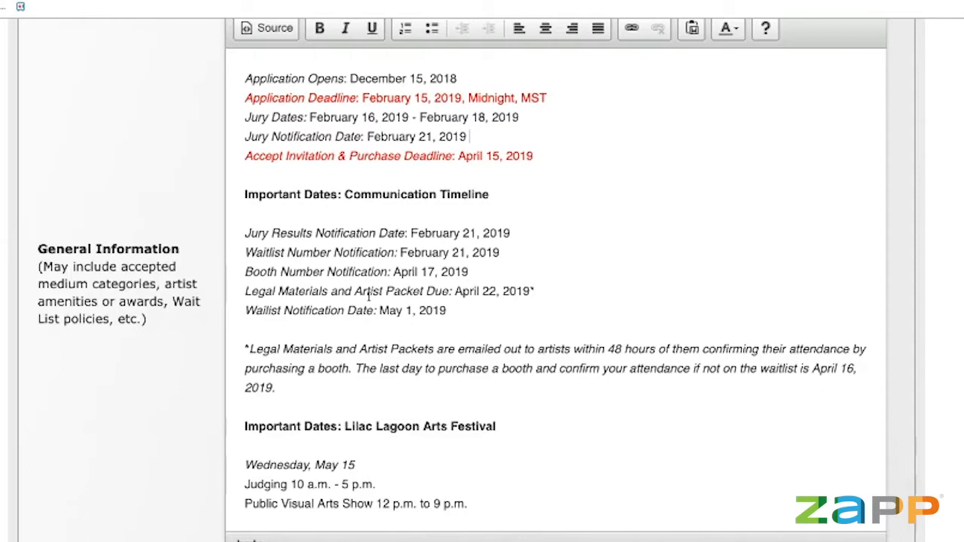
scroll(368, 296, down, 1)
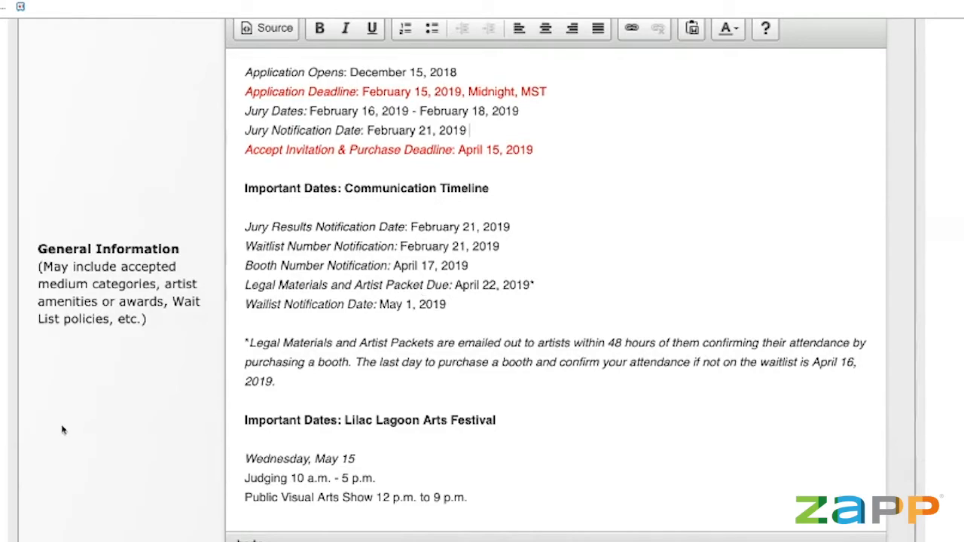
Scroll down to Rules/Regulations and Booth Information with $375 single and $625 double booth prices.
scroll(75, 431, down, 5)
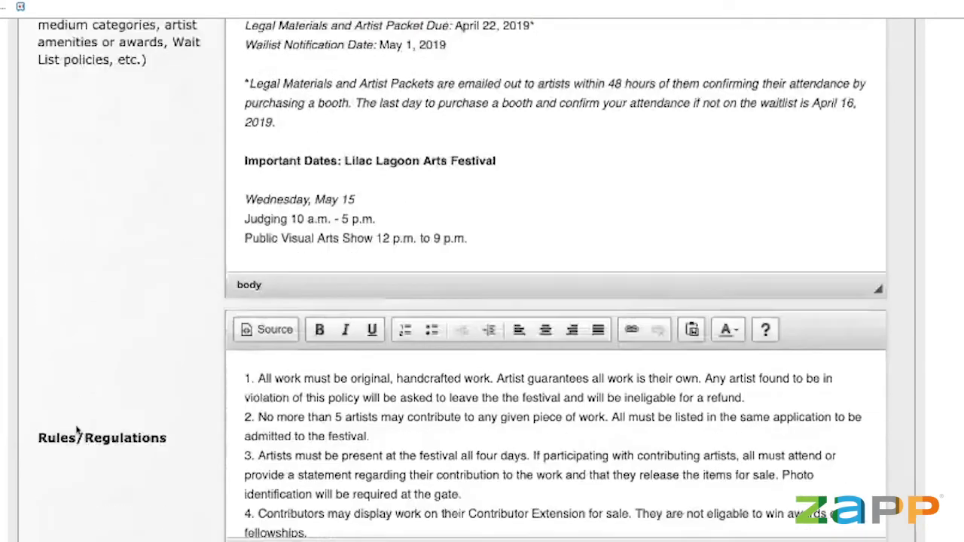
scroll(76, 431, down, 3)
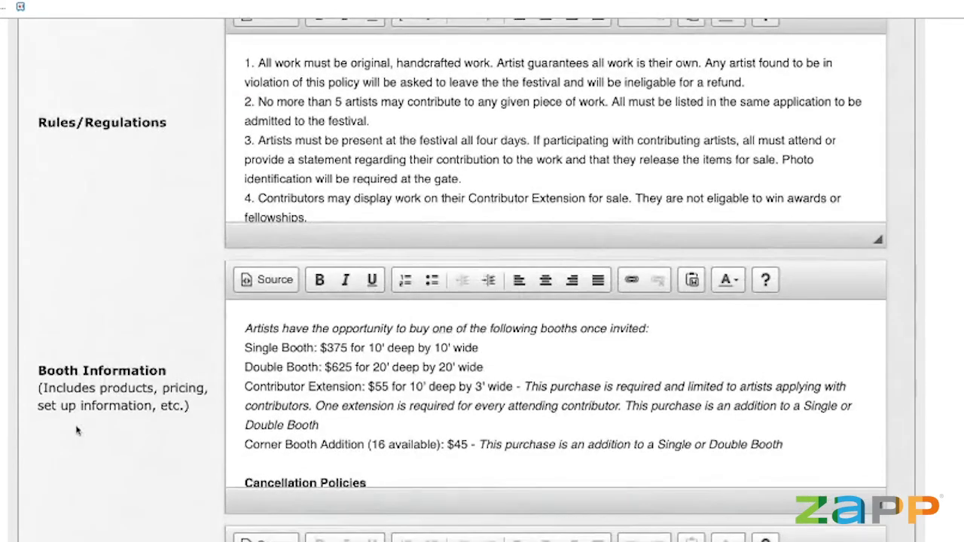
scroll(365, 435, down, 1)
scroll(365, 436, up, 1)
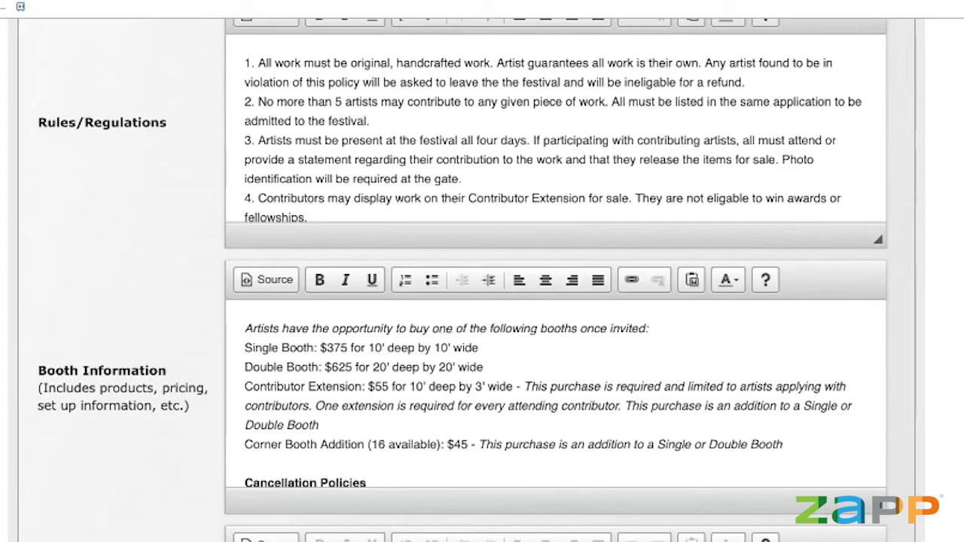
Drag the Booth Information editor's resize handle down to make the text box taller.
drag(883, 506, 883, 541)
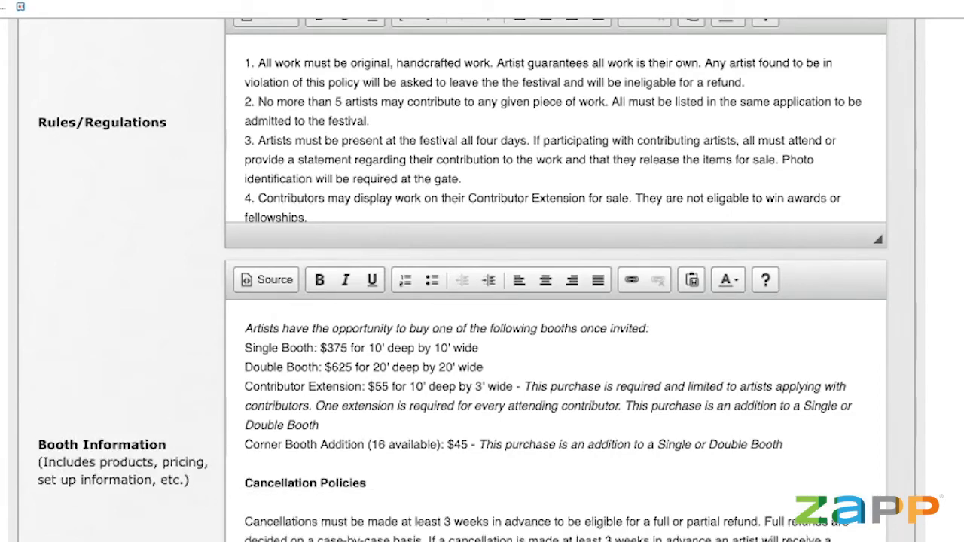
scroll(820, 379, down, 1)
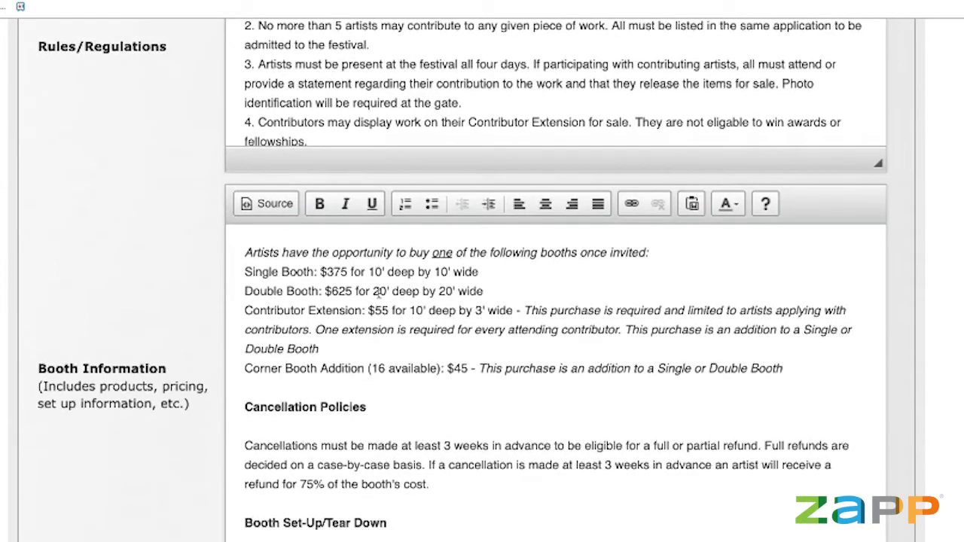
scroll(345, 316, down, 1)
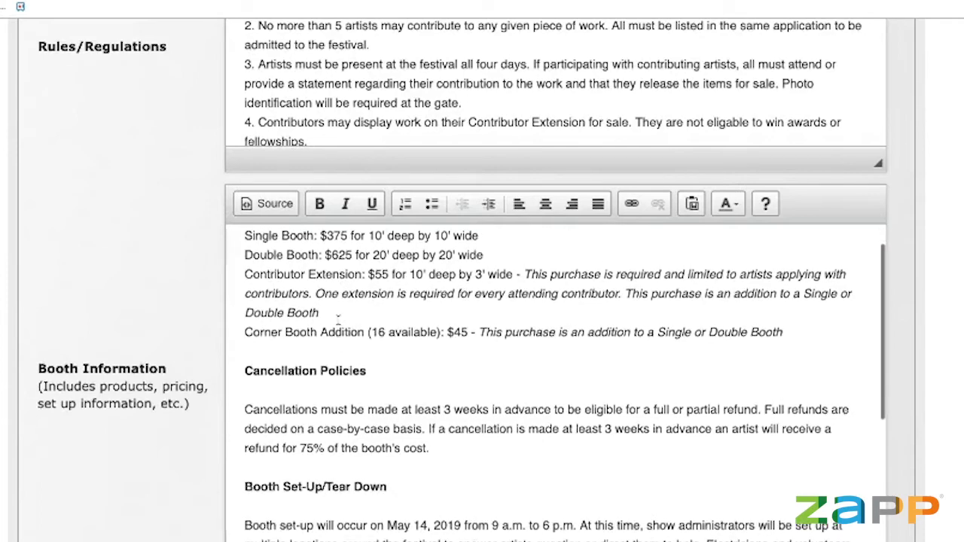
scroll(343, 347, up, 1)
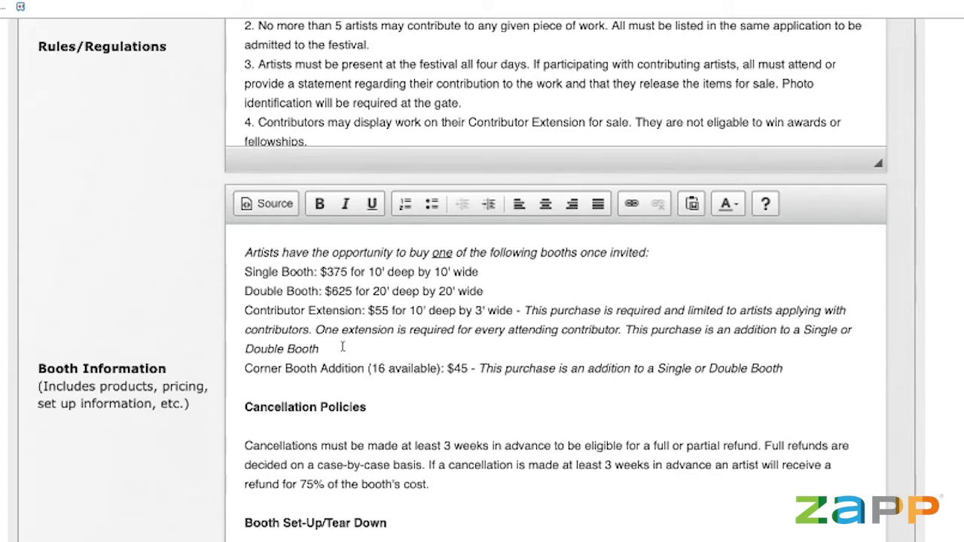
Review the cancellation policy (75% refund 3 weeks ahead), May 14 set-up, May 18 tear-down and Booth Security.
click(366, 353)
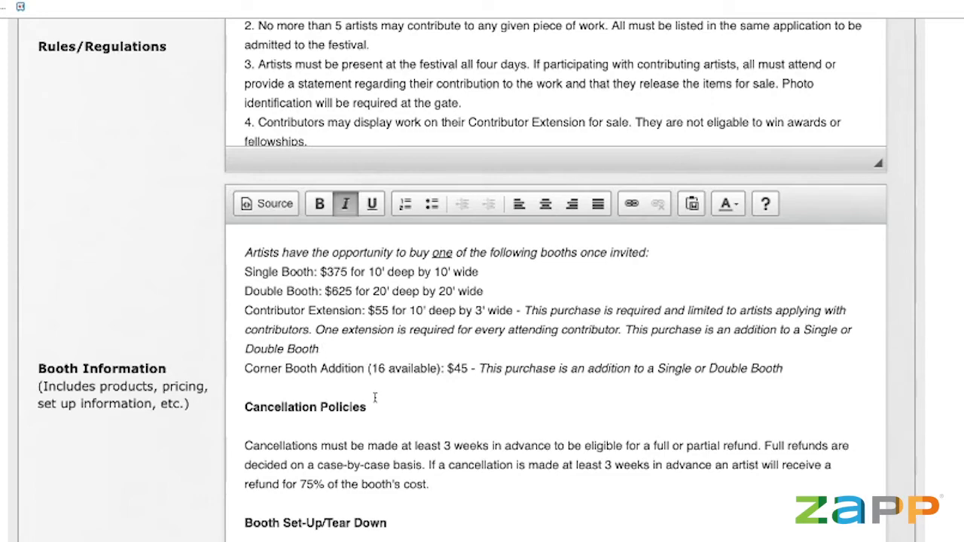
scroll(375, 397, down, 3)
scroll(117, 461, down, 1)
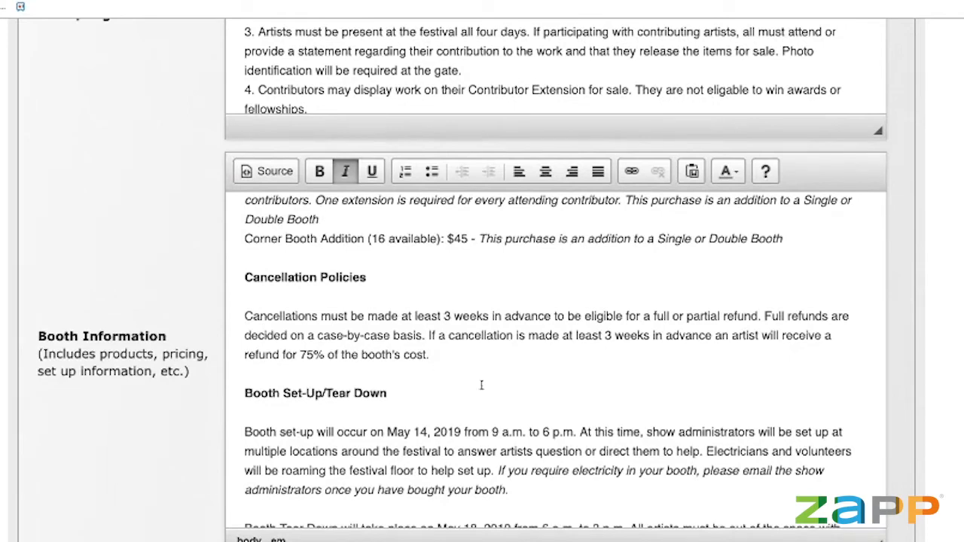
scroll(479, 386, down, 1)
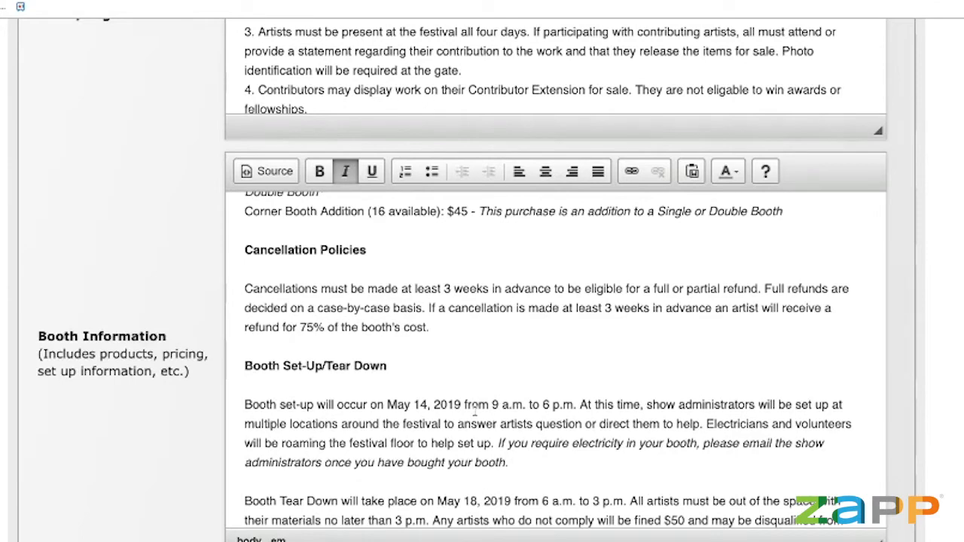
scroll(438, 432, down, 3)
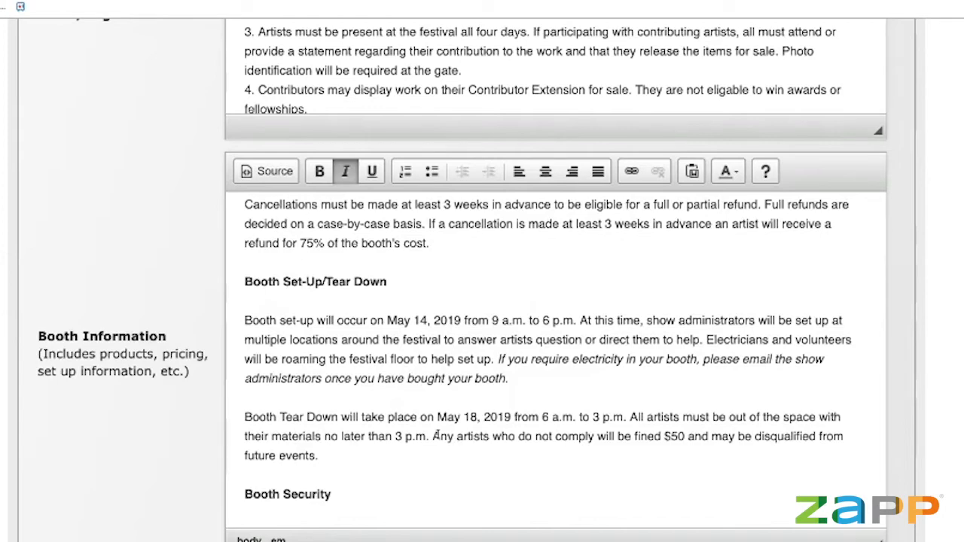
scroll(436, 435, up, 3)
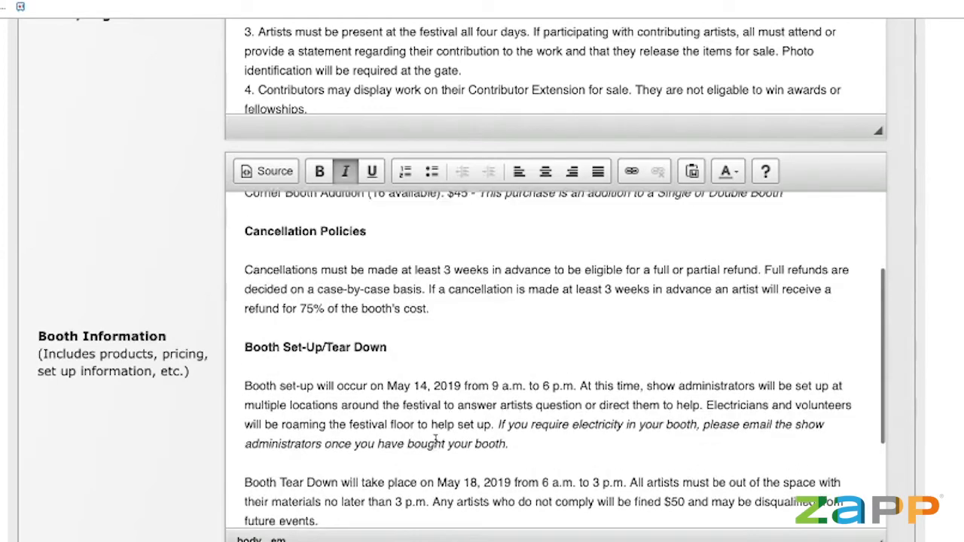
scroll(436, 438, up, 2)
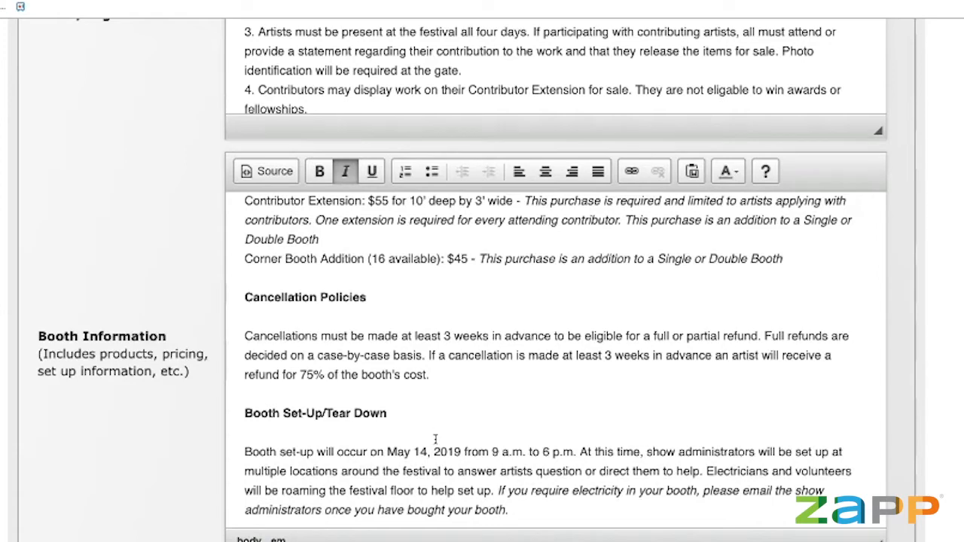
scroll(268, 463, down, 3)
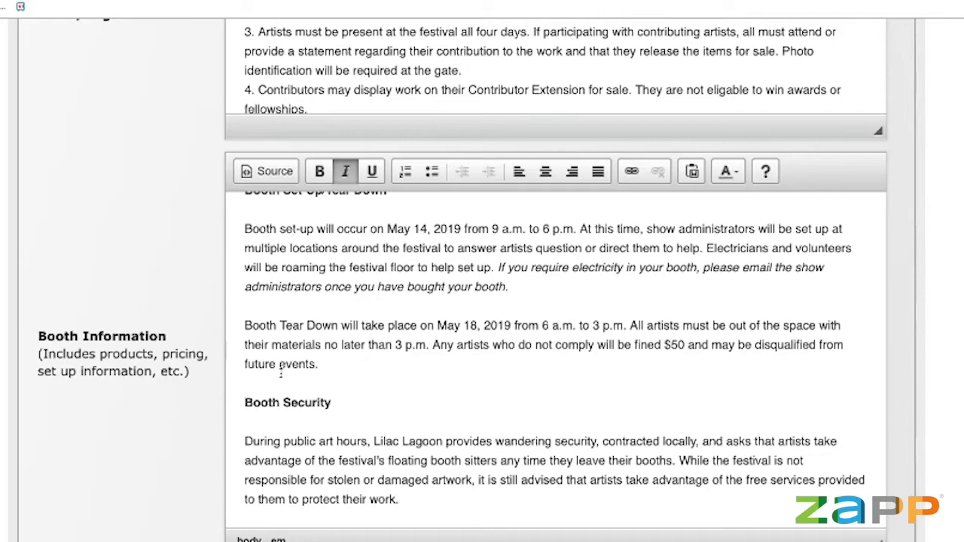
scroll(280, 373, up, 3)
scroll(280, 372, up, 2)
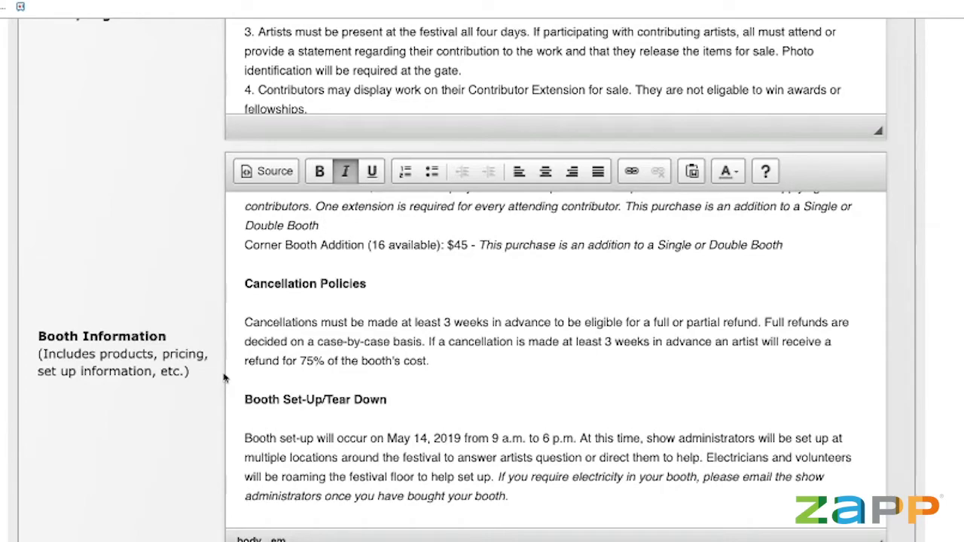
scroll(232, 402, down, 1)
scroll(138, 448, down, 5)
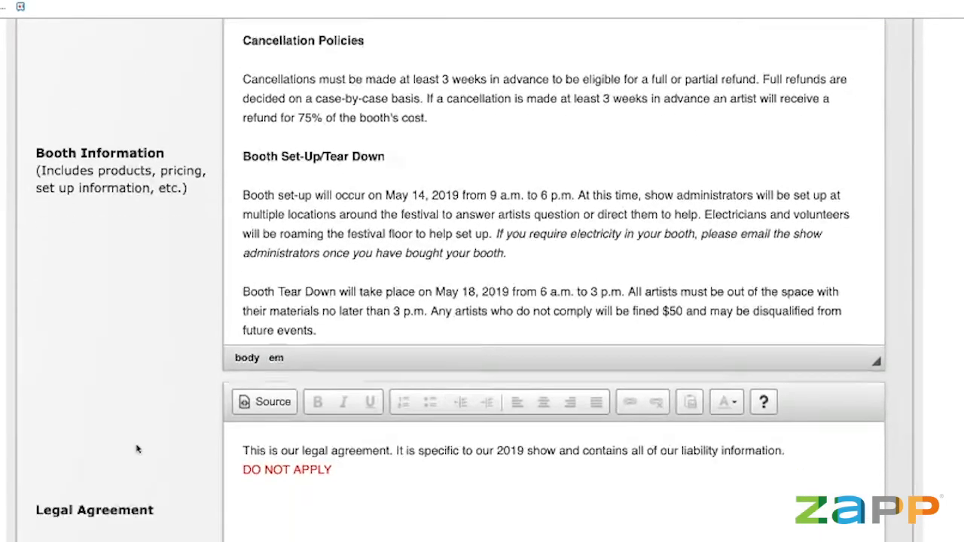
scroll(138, 449, up, 7)
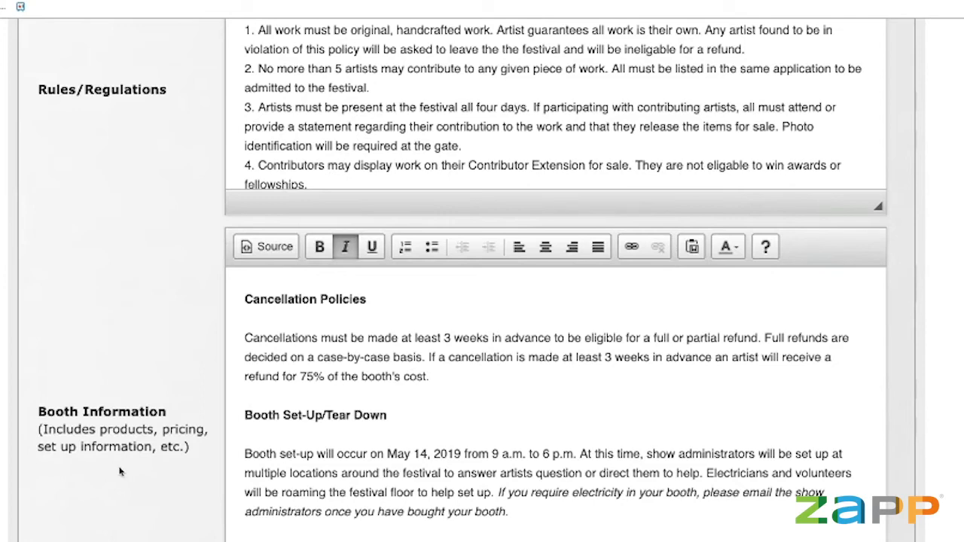
scroll(119, 471, down, 3)
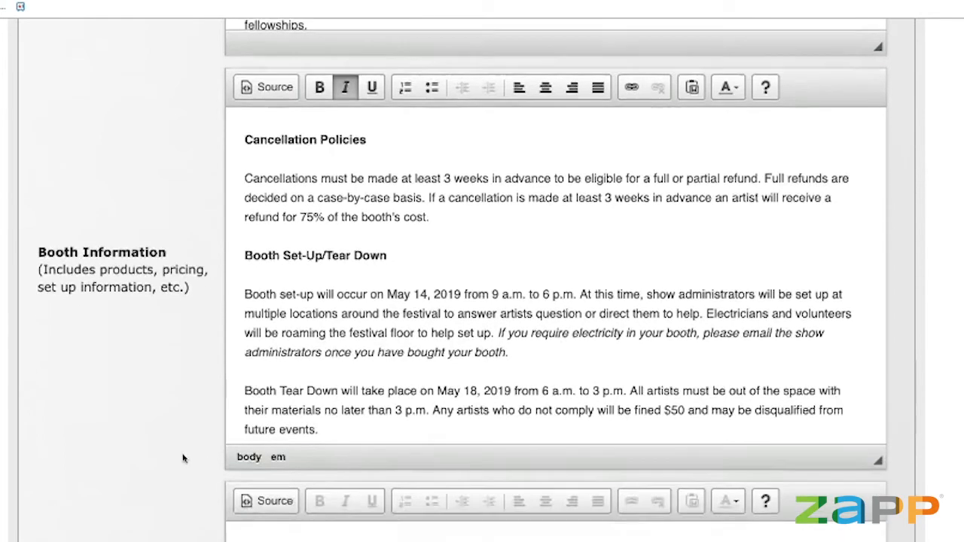
scroll(183, 458, down, 3)
scroll(183, 458, down, 5)
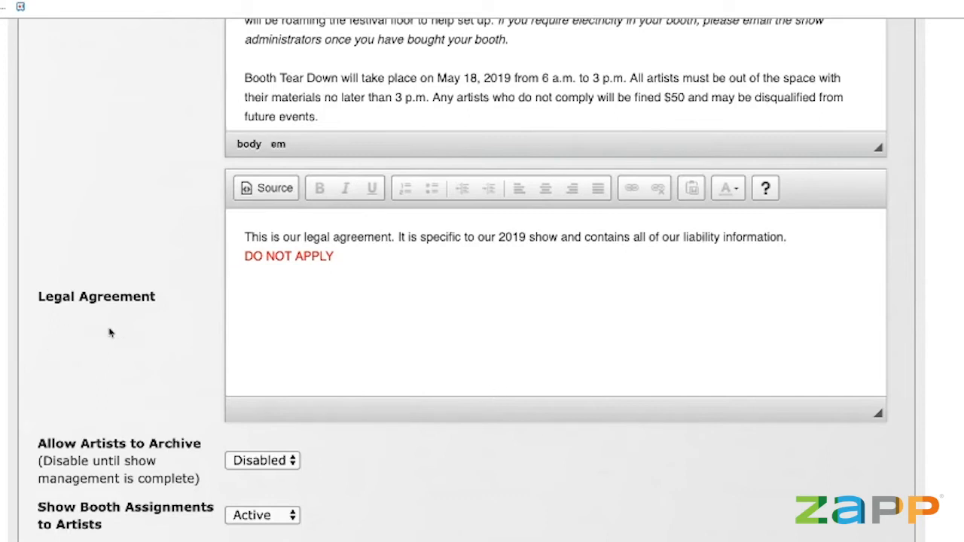
click(485, 336)
scroll(166, 315, up, 5)
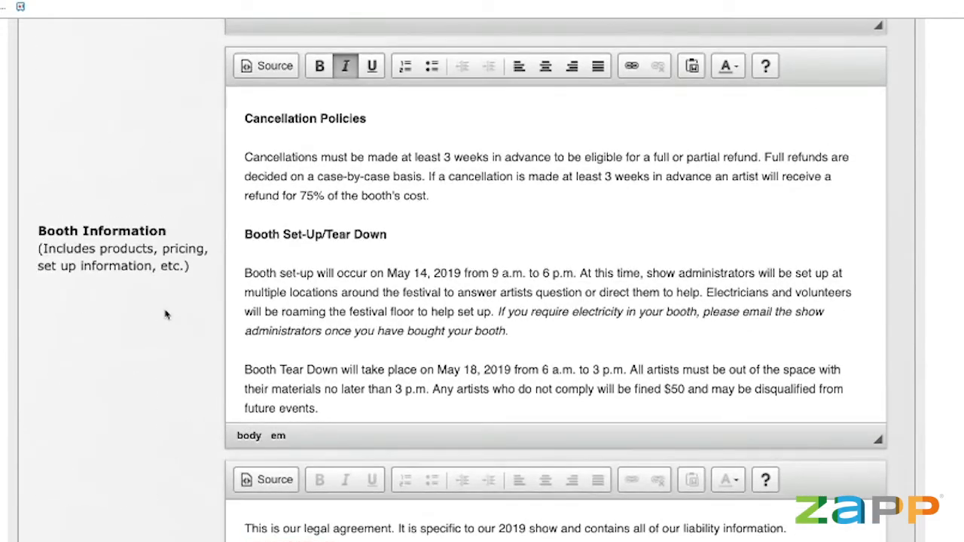
scroll(166, 315, up, 3)
scroll(166, 315, up, 20)
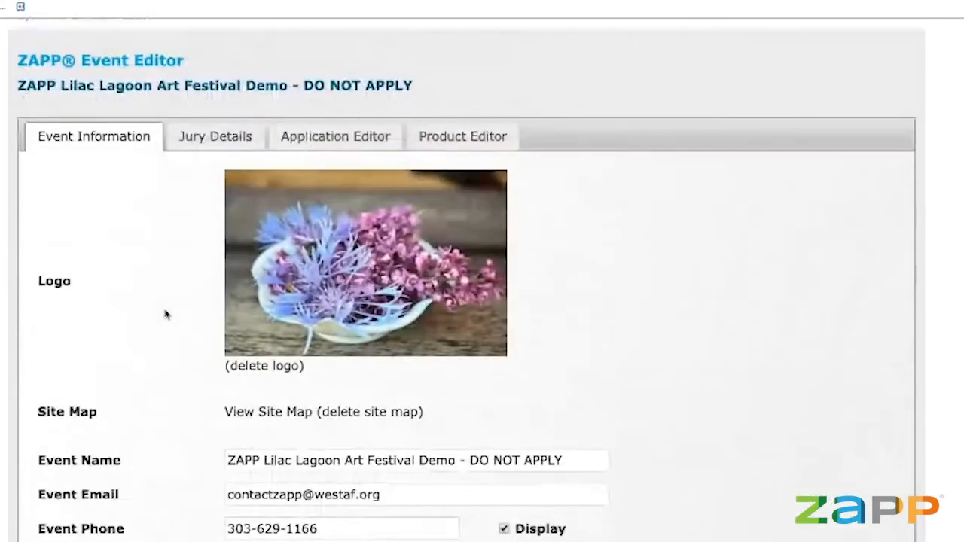
Open Jury Details and review the JuryBuddy projection and Random Order review settings.
click(202, 141)
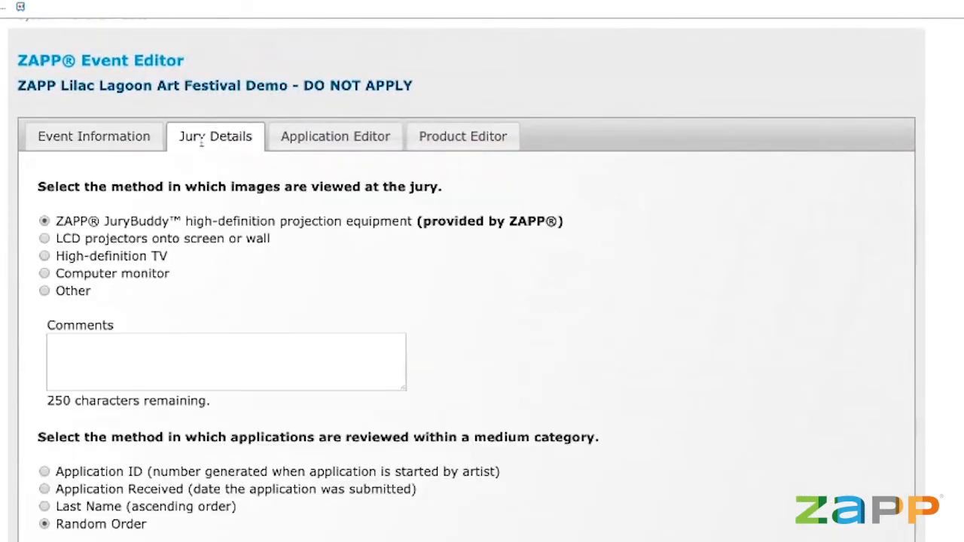
scroll(53, 326, down, 1)
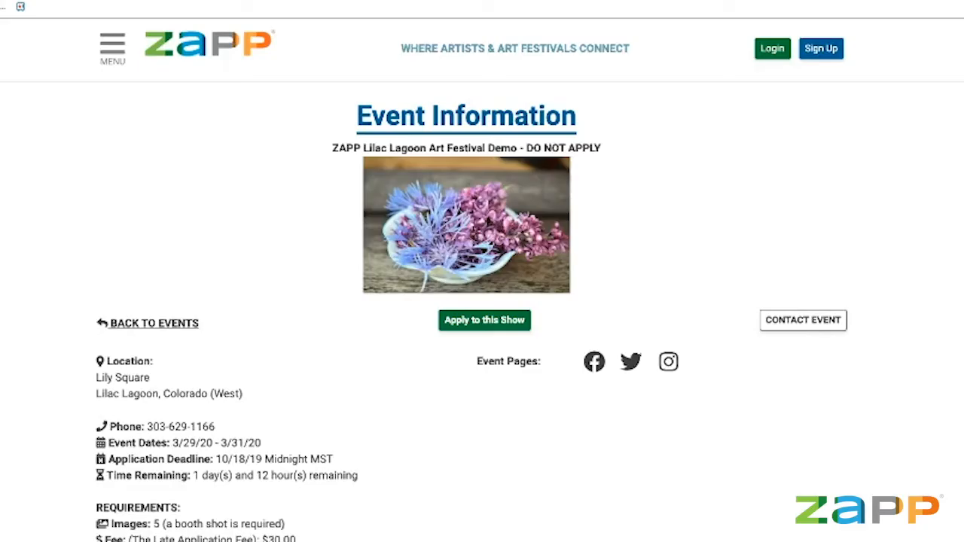
scroll(340, 276, down, 5)
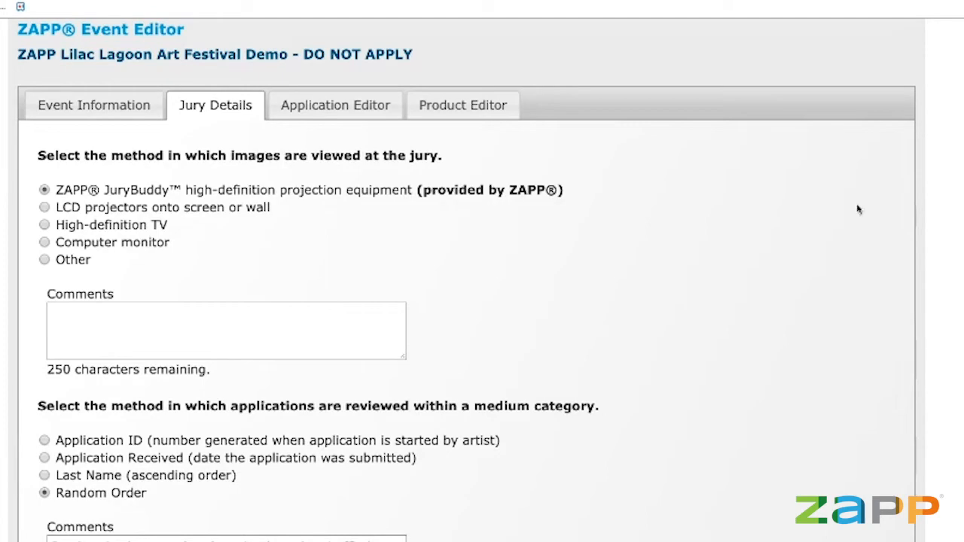
scroll(633, 272, down, 3)
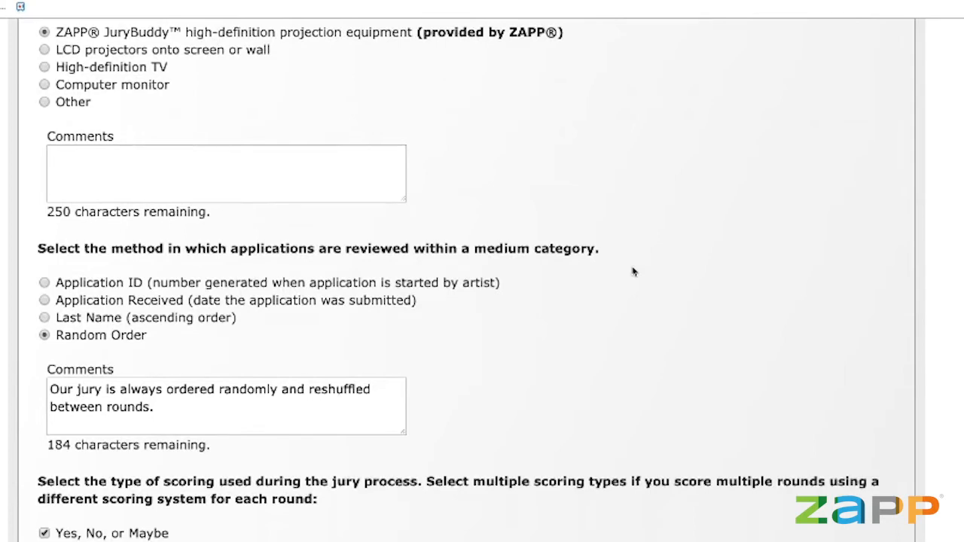
scroll(633, 272, down, 1)
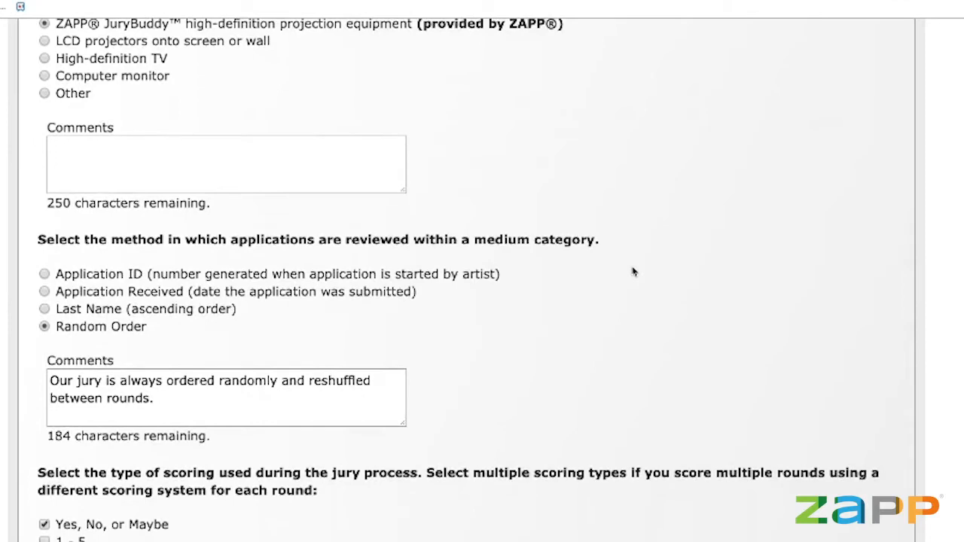
scroll(633, 272, down, 3)
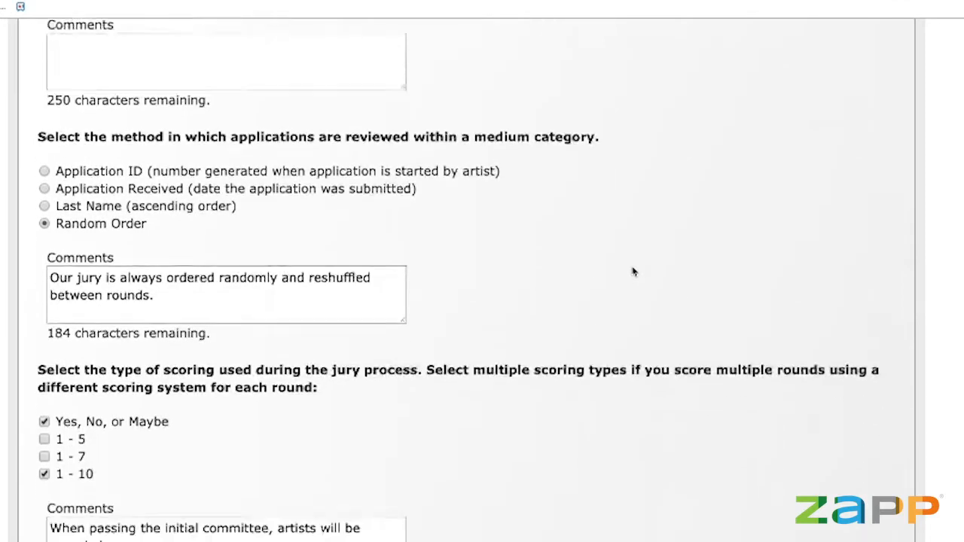
scroll(633, 272, down, 2)
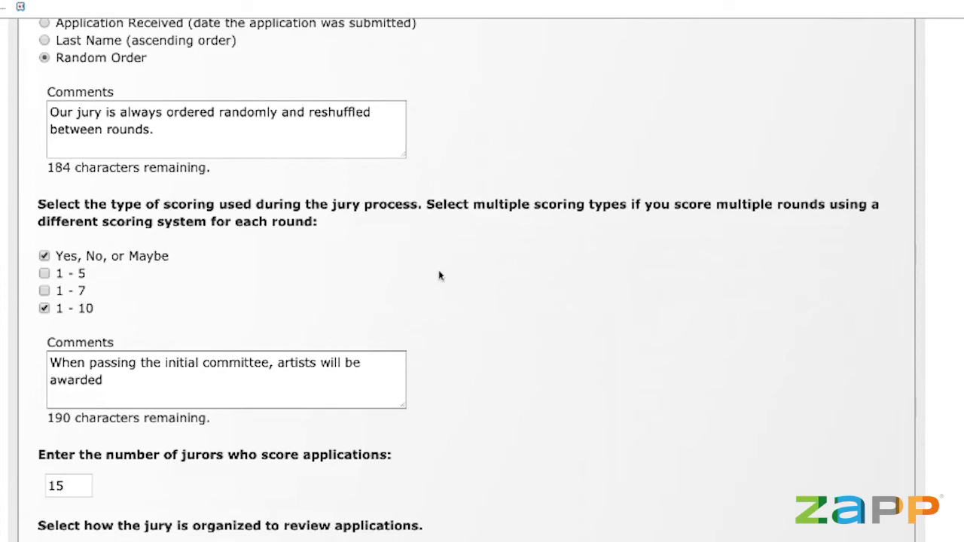
scroll(444, 275, down, 5)
scroll(456, 276, down, 5)
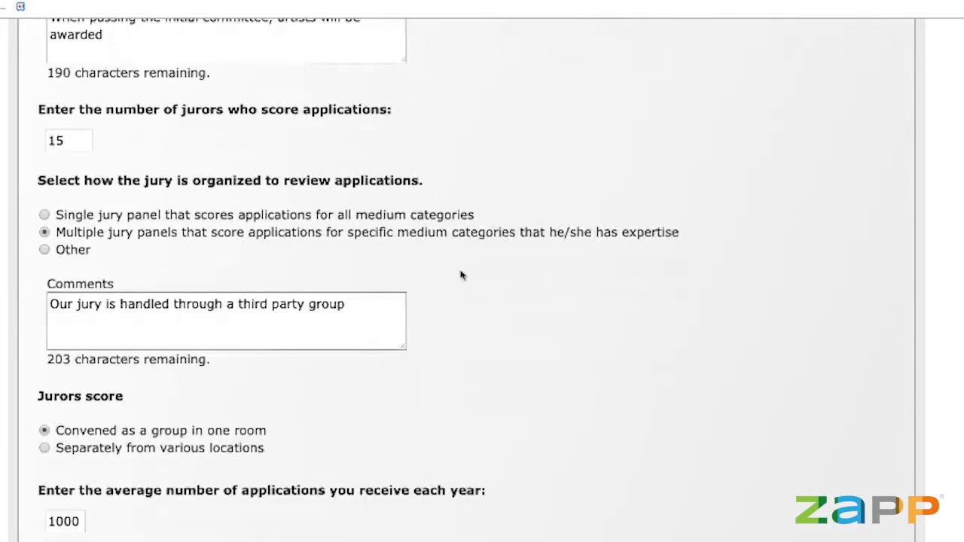
scroll(510, 391, down, 11)
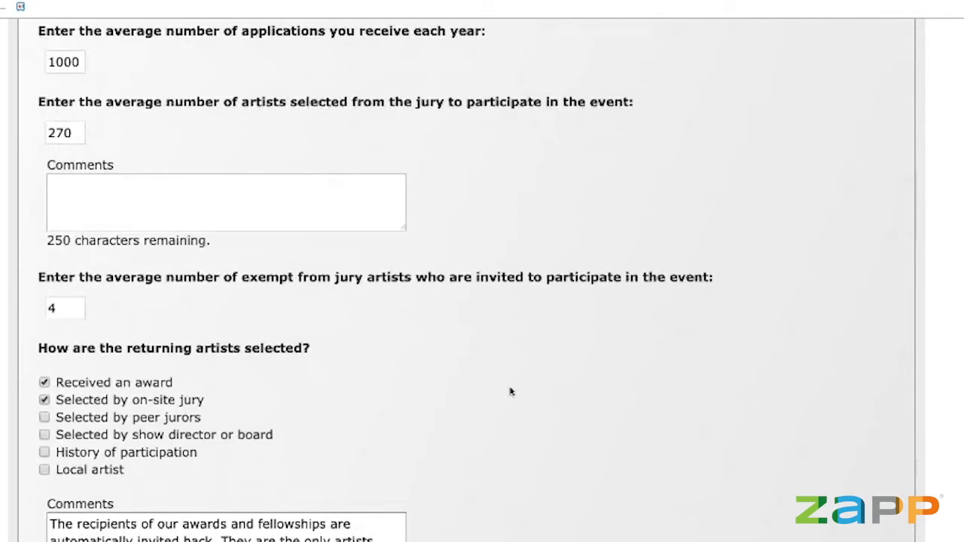
scroll(511, 392, down, 5)
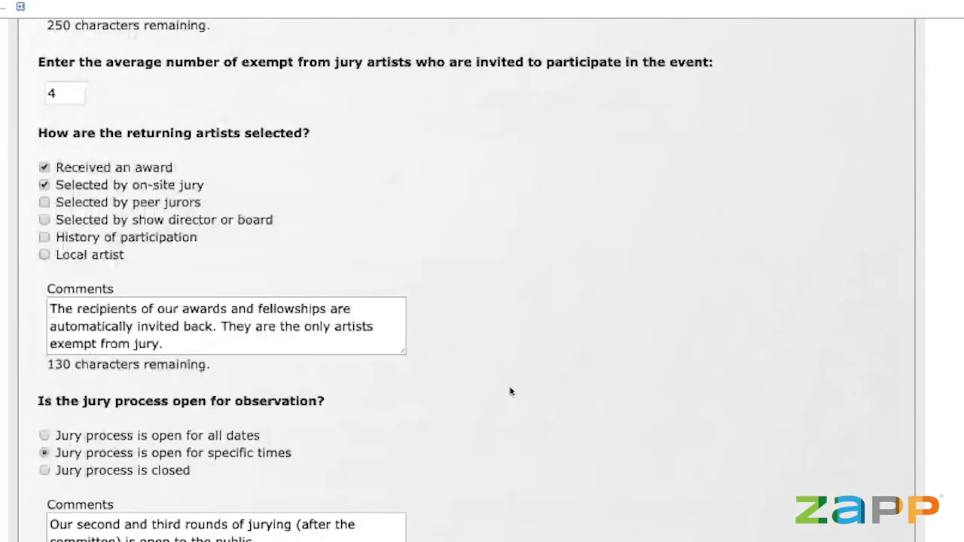
scroll(510, 392, down, 2)
scroll(510, 391, up, 2)
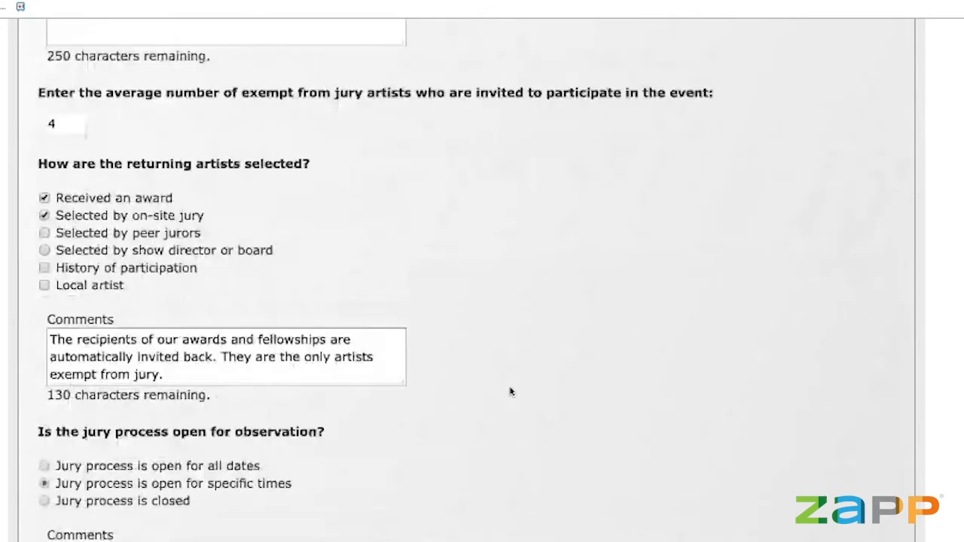
scroll(510, 391, down, 5)
scroll(510, 391, up, 13)
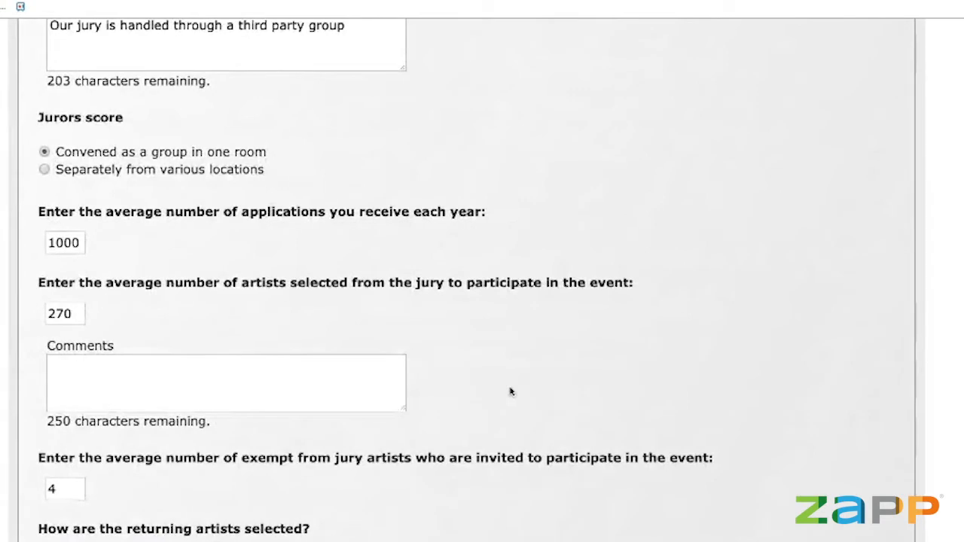
scroll(510, 392, up, 7)
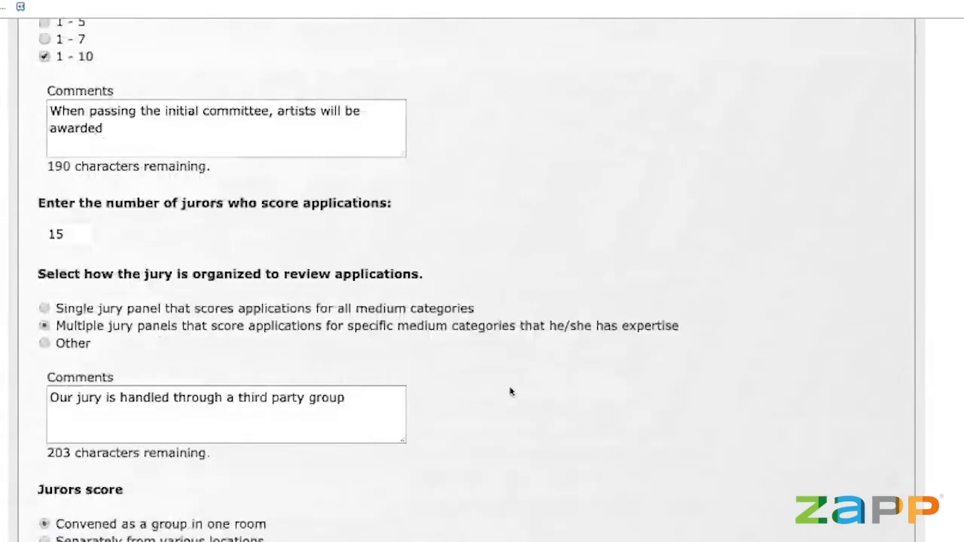
scroll(510, 392, up, 1)
scroll(510, 391, up, 4)
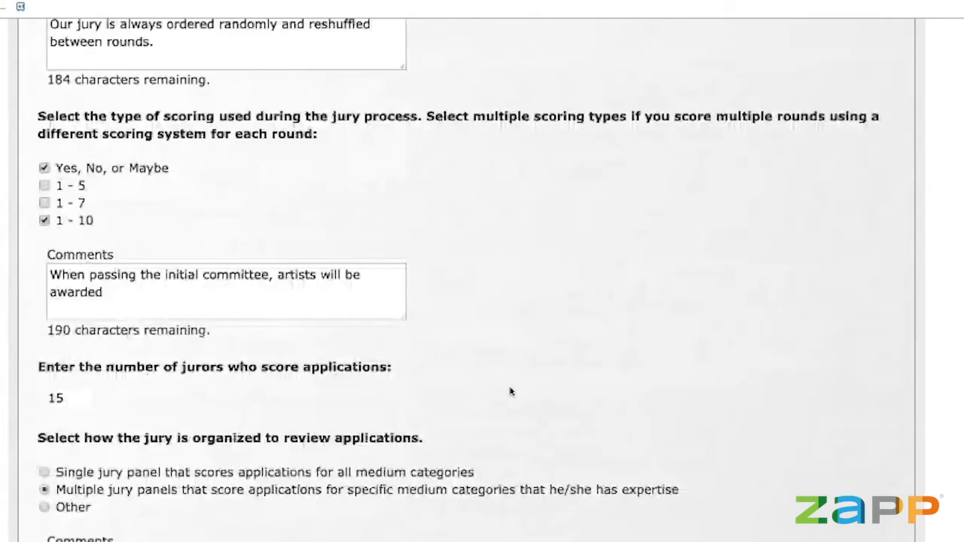
scroll(510, 392, up, 6)
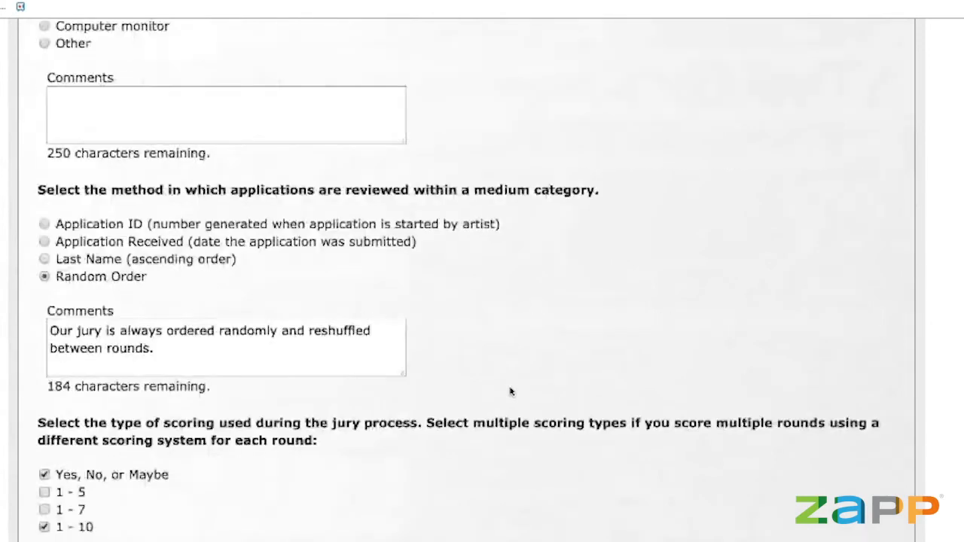
scroll(510, 392, up, 3)
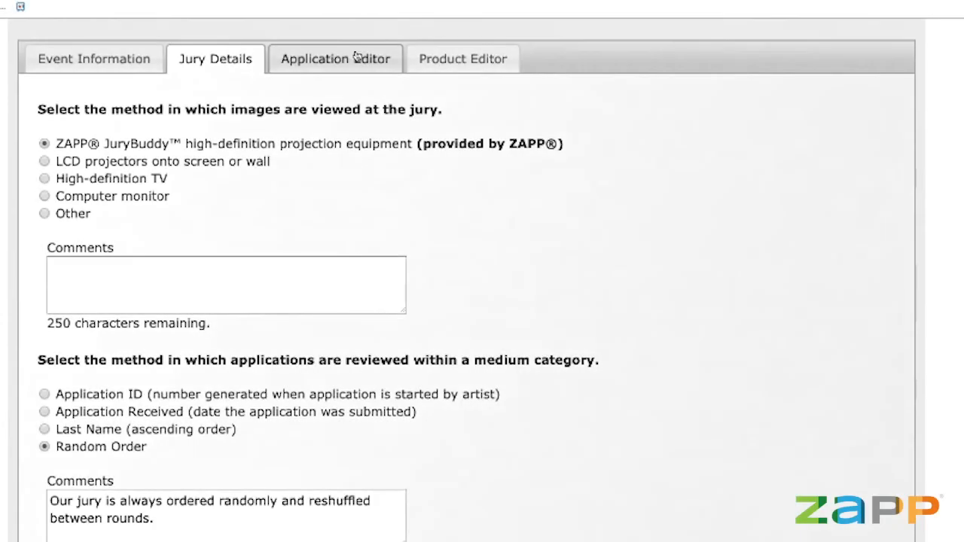
Show the Application Editor's Medium Categories (Charcoal to Women's Design) and the six Application Custom Questions.
click(356, 53)
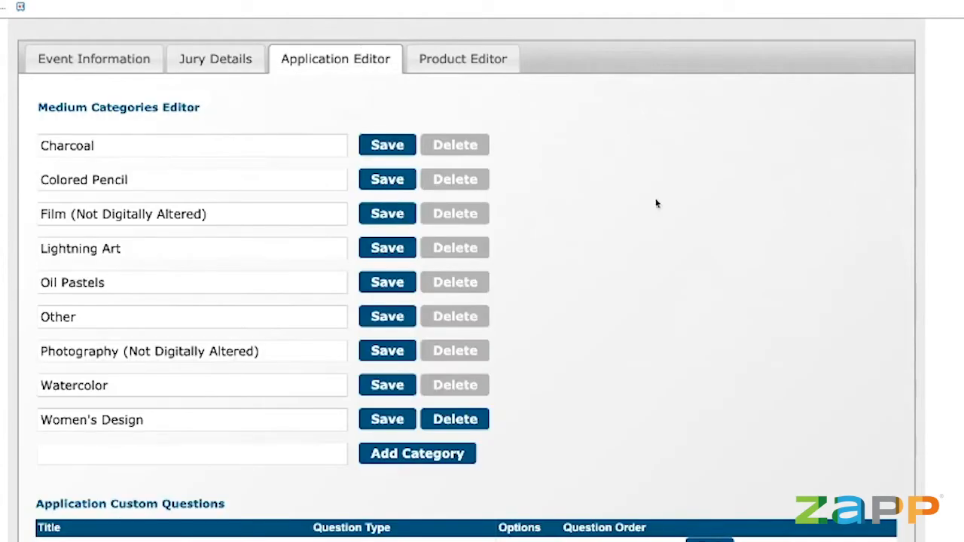
scroll(764, 259, down, 1)
scroll(766, 260, up, 1)
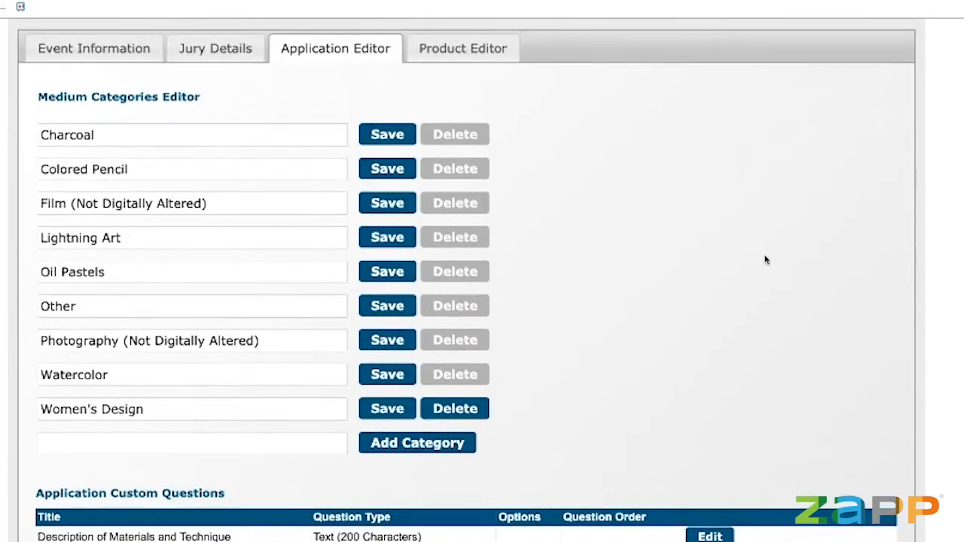
scroll(765, 260, down, 2)
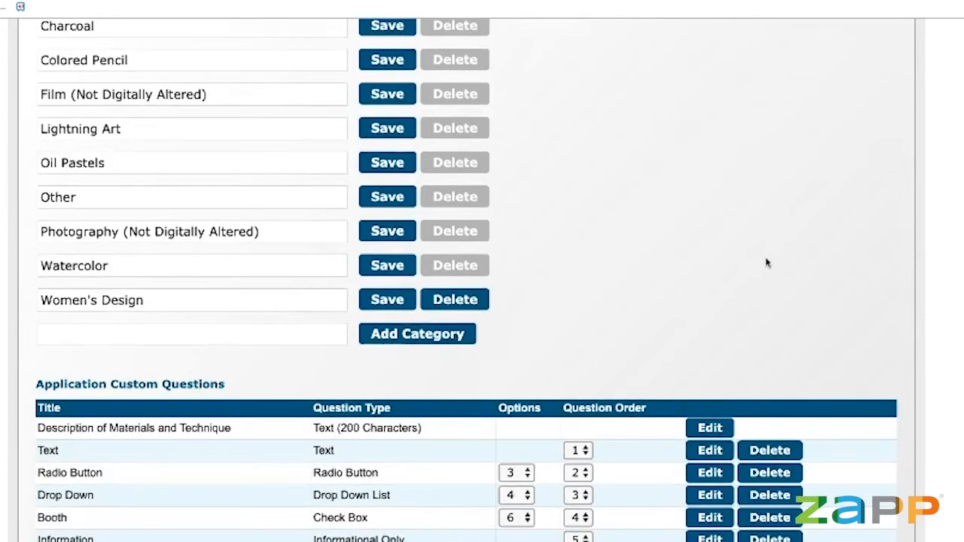
scroll(767, 263, up, 1)
scroll(767, 262, up, 1)
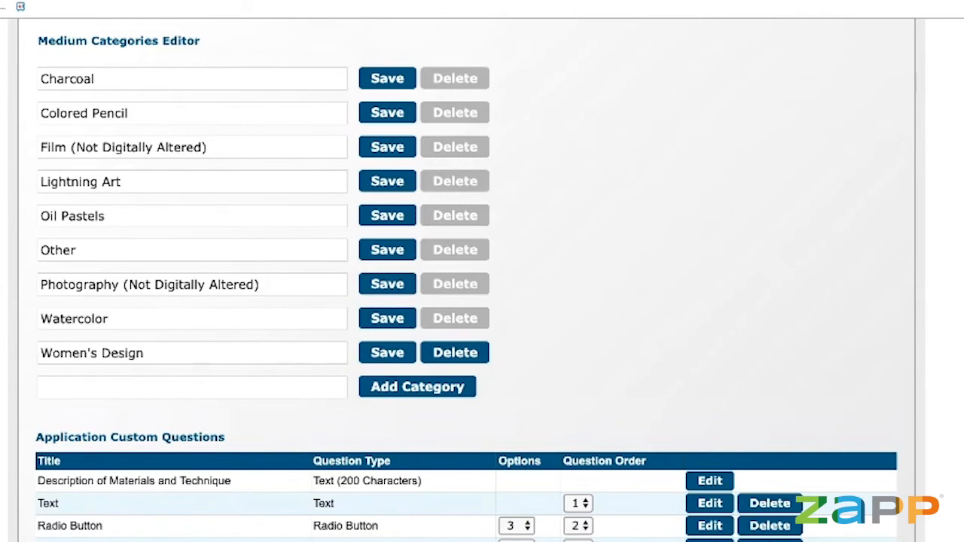
scroll(467, 302, down, 1)
scroll(676, 277, down, 1)
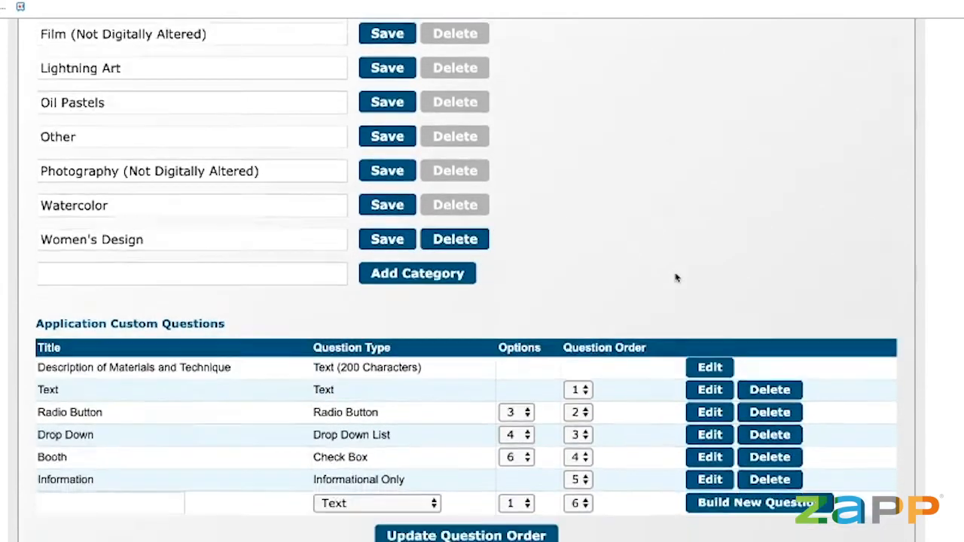
scroll(676, 277, down, 2)
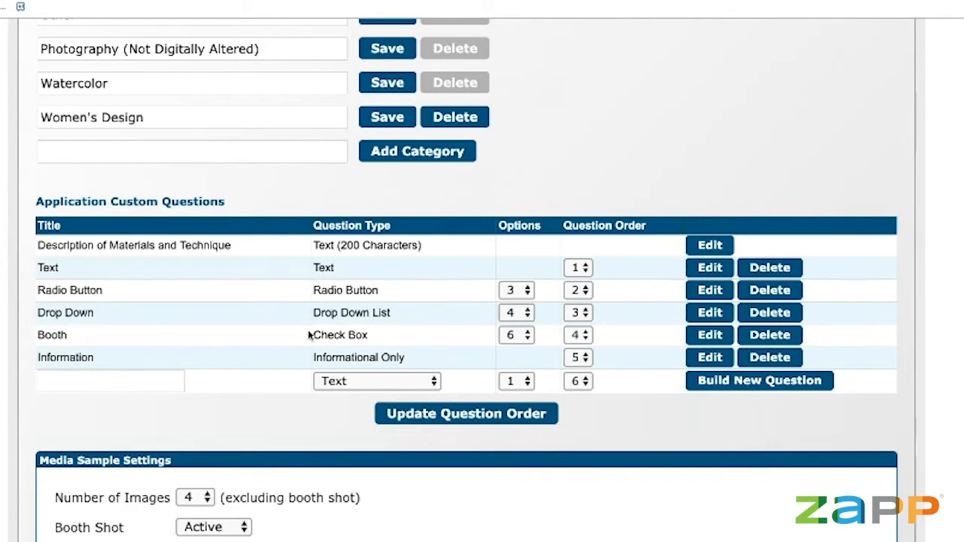
On the ZAPP login page, enter the artist's username and then the account password.
scroll(410, 284, down, 2)
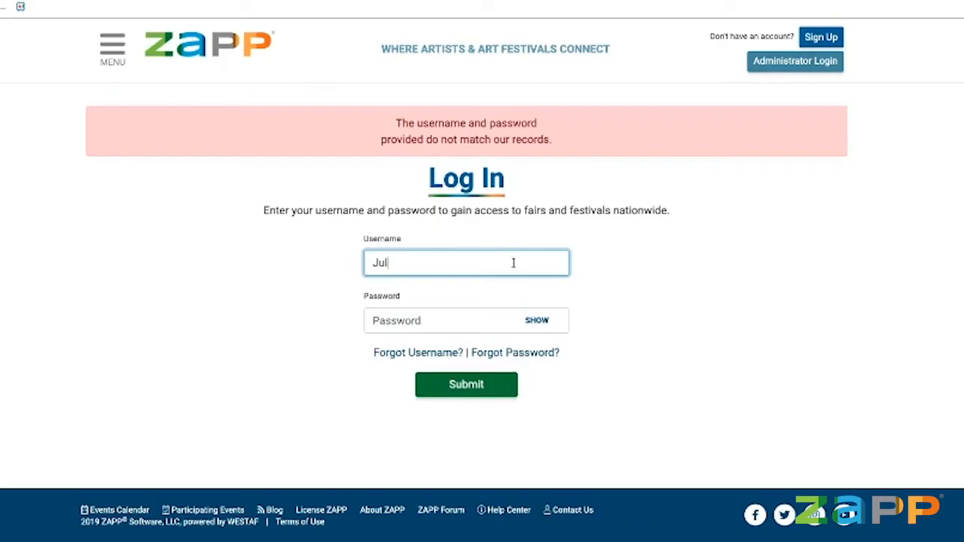
key(Tab)
text(*************)
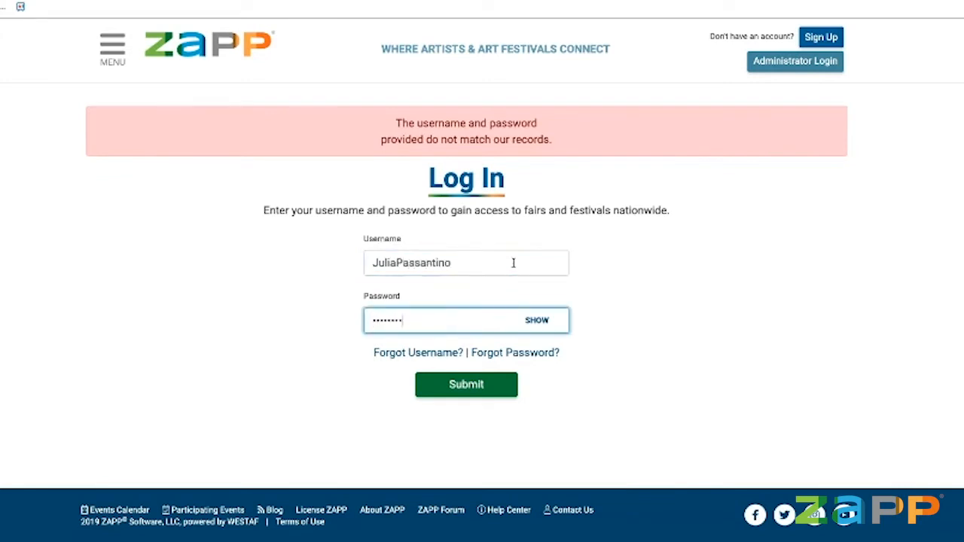
Log in, then apply to the Lilac Lagoon Art Festival Demo, accept the agreement, and confirm another application.
key(Return)
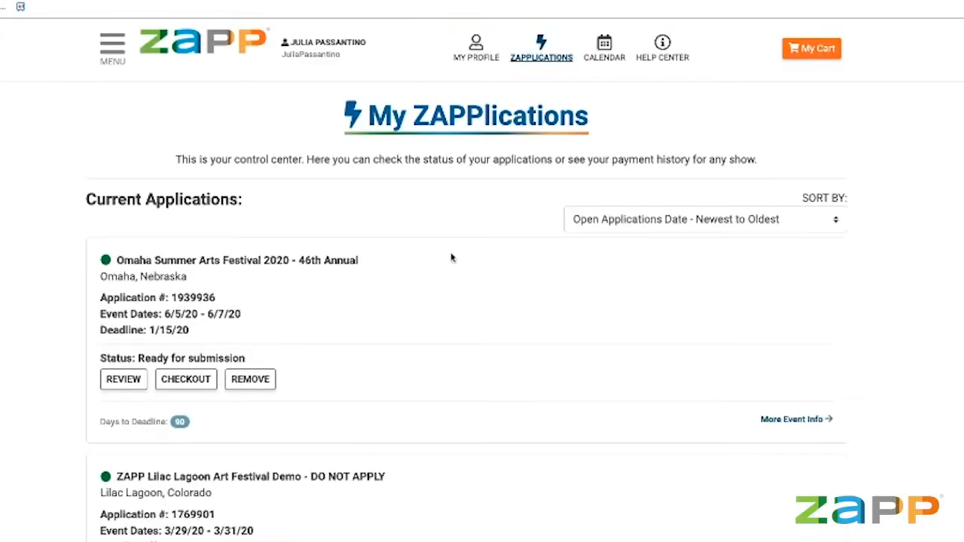
click(360, 477)
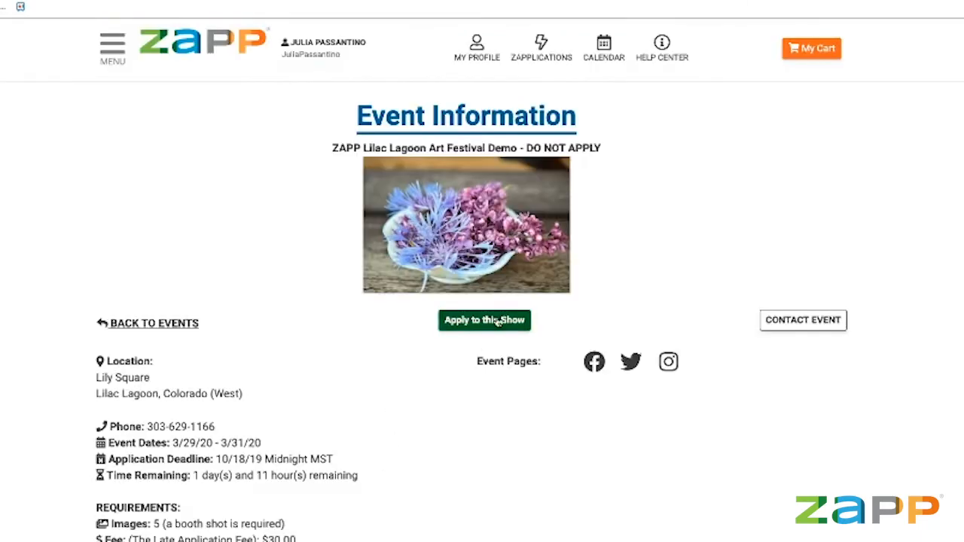
click(497, 325)
click(518, 469)
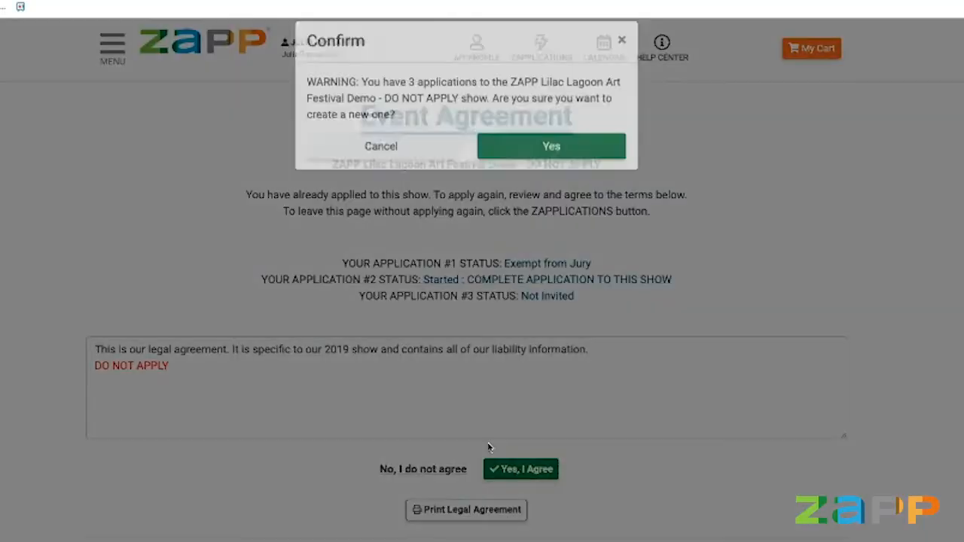
click(601, 172)
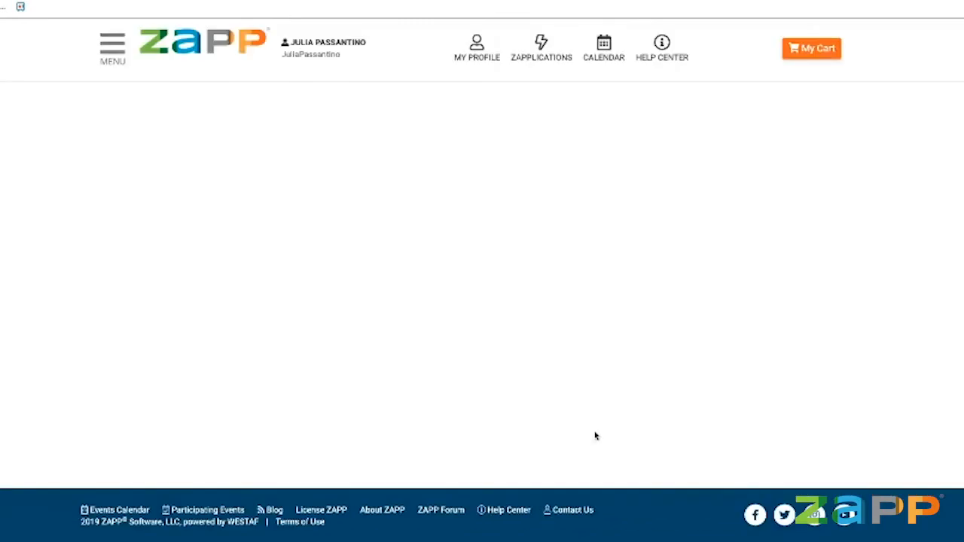
scroll(422, 410, down, 1)
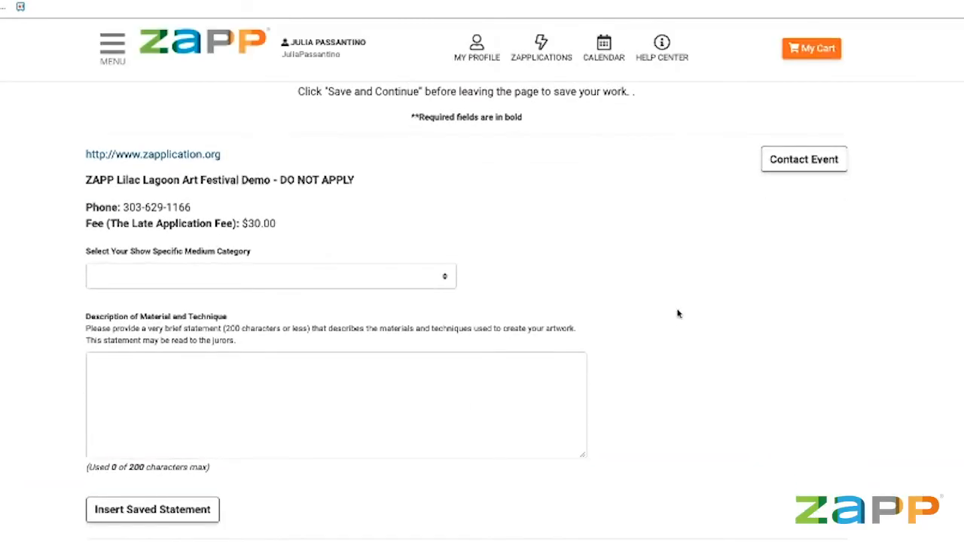
scroll(670, 314, down, 2)
scroll(670, 315, down, 3)
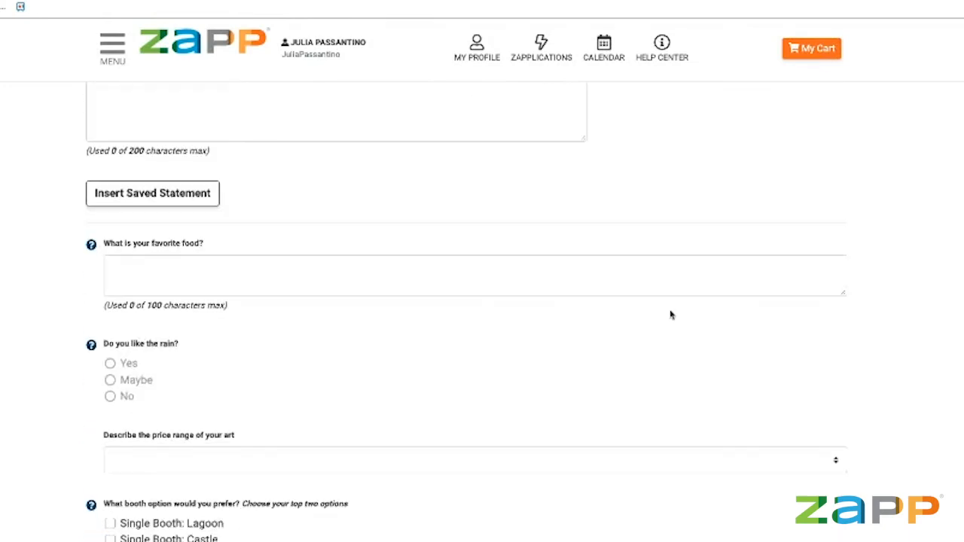
scroll(671, 315, down, 1)
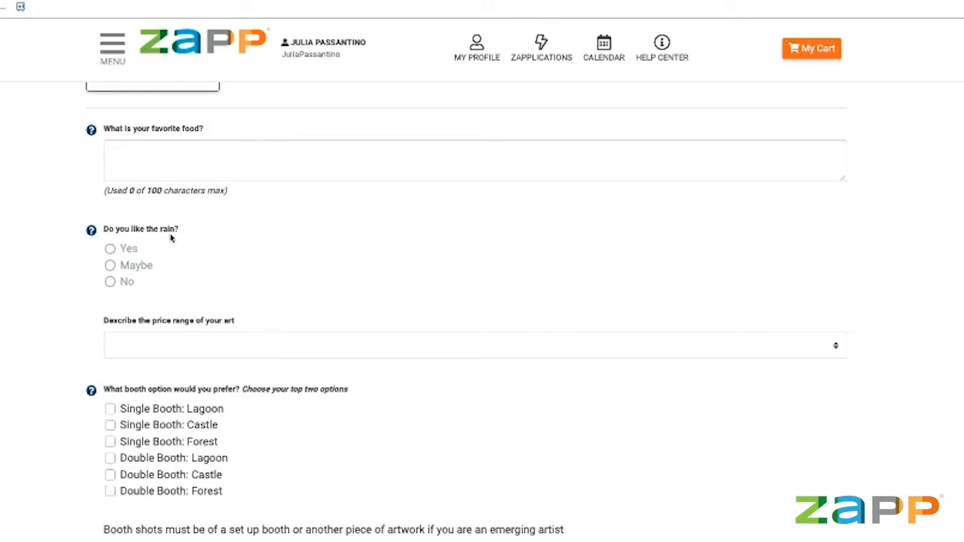
scroll(352, 420, down, 2)
scroll(315, 478, up, 3)
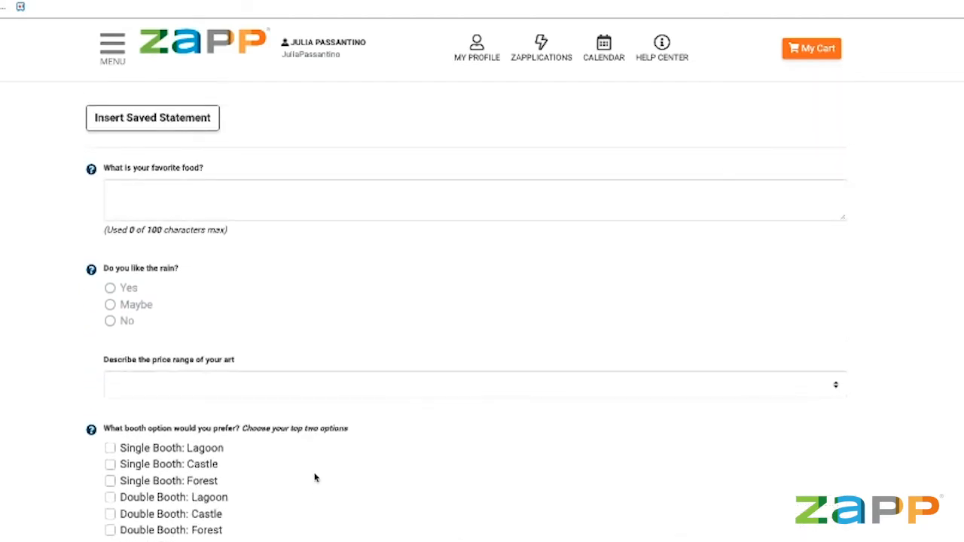
scroll(315, 478, up, 2)
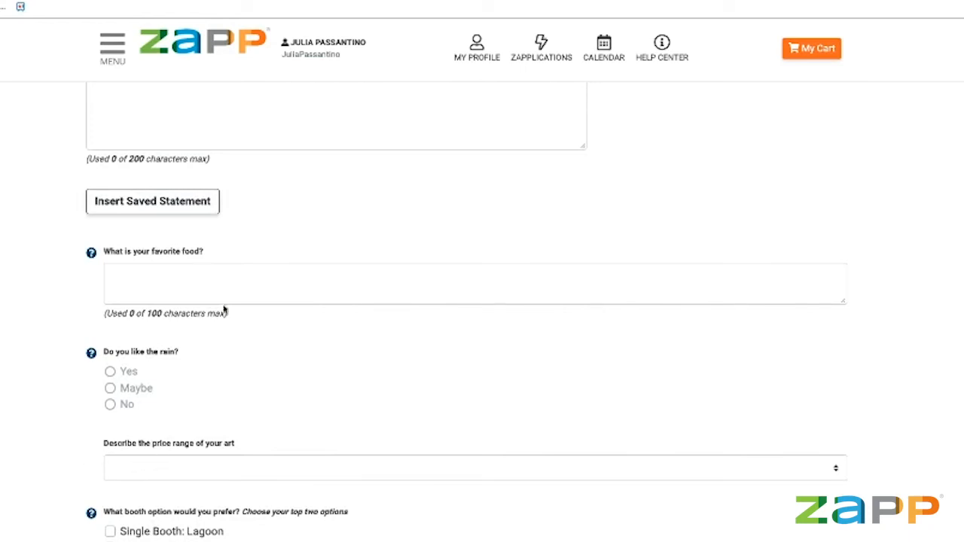
scroll(71, 252, up, 3)
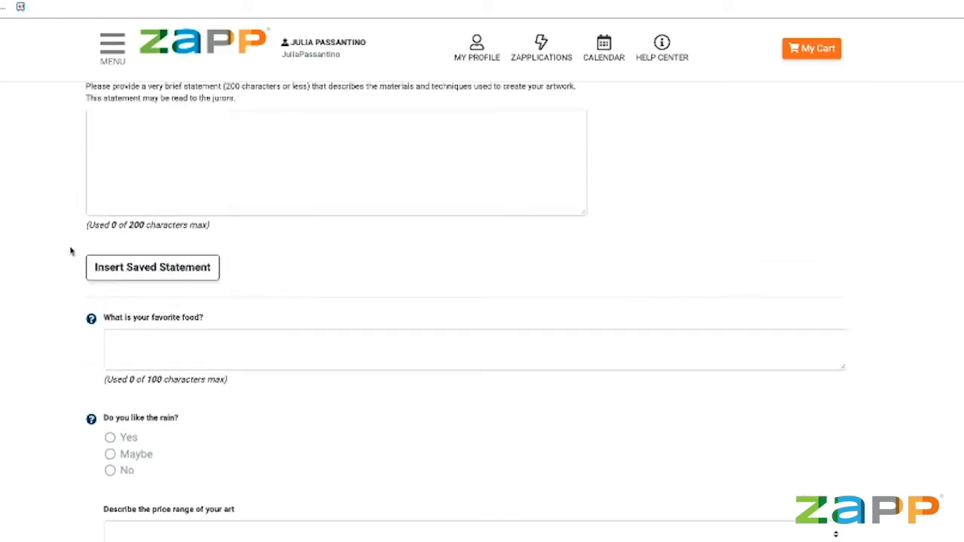
scroll(71, 252, up, 1)
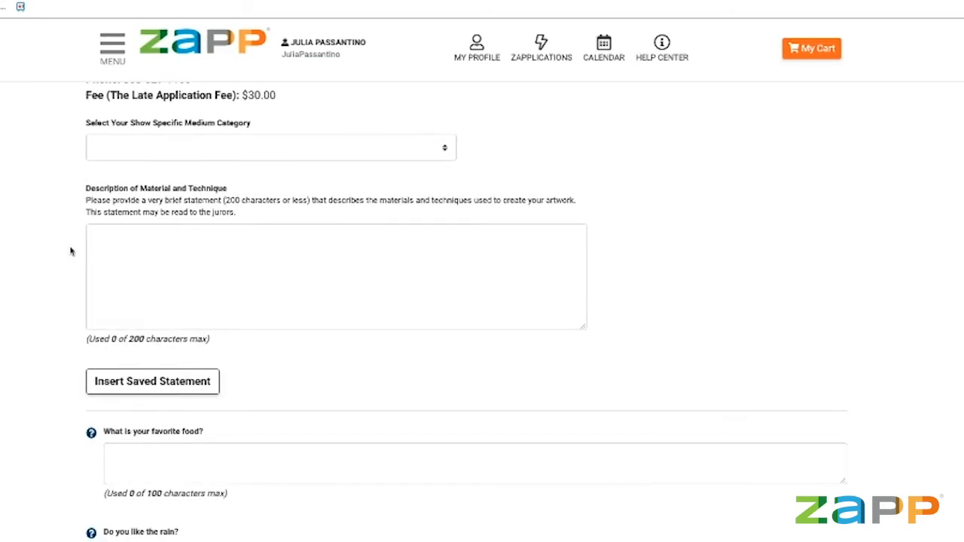
scroll(71, 252, up, 1)
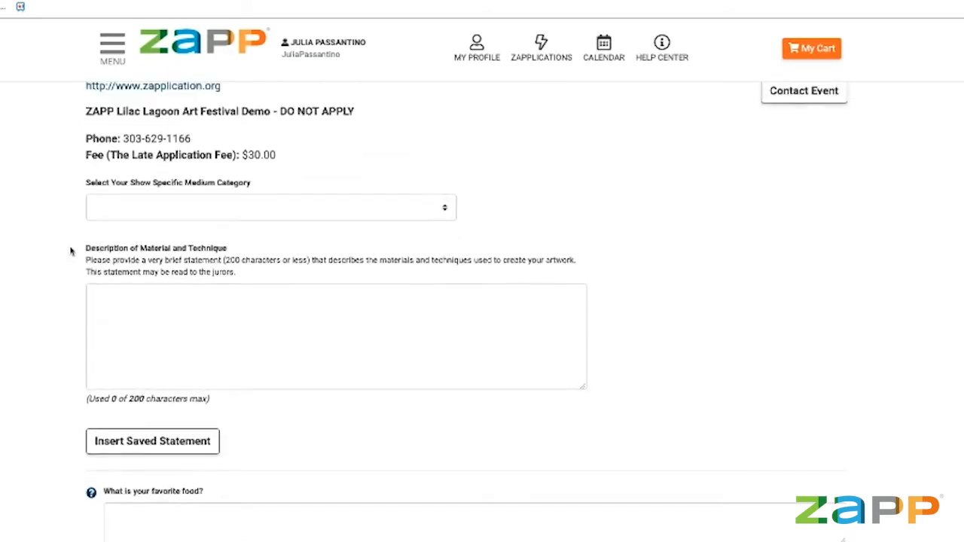
scroll(71, 252, down, 2)
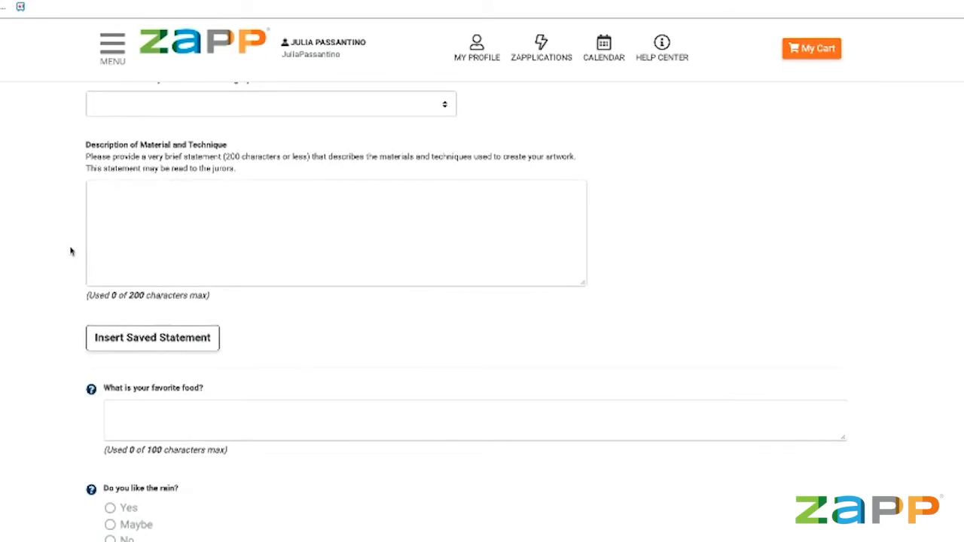
scroll(71, 252, down, 3)
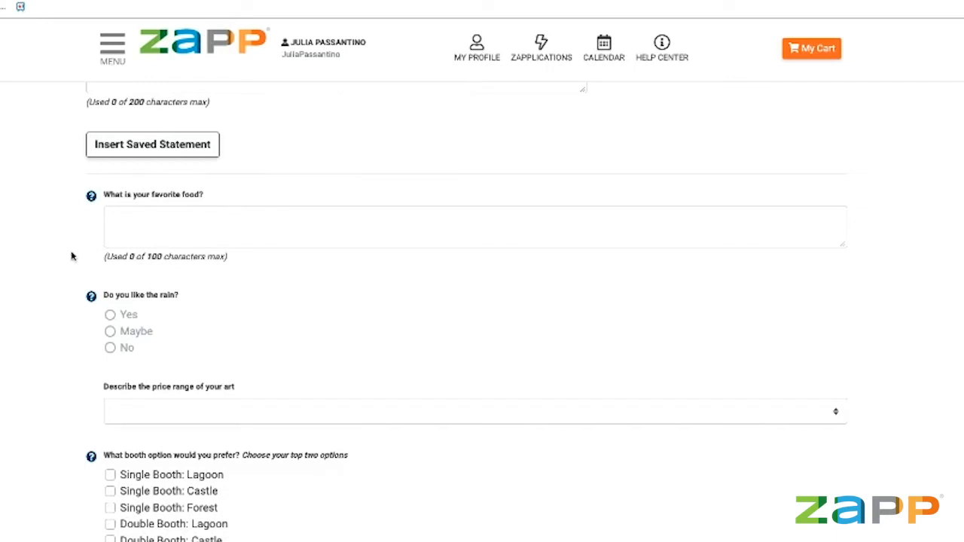
scroll(71, 257, down, 1)
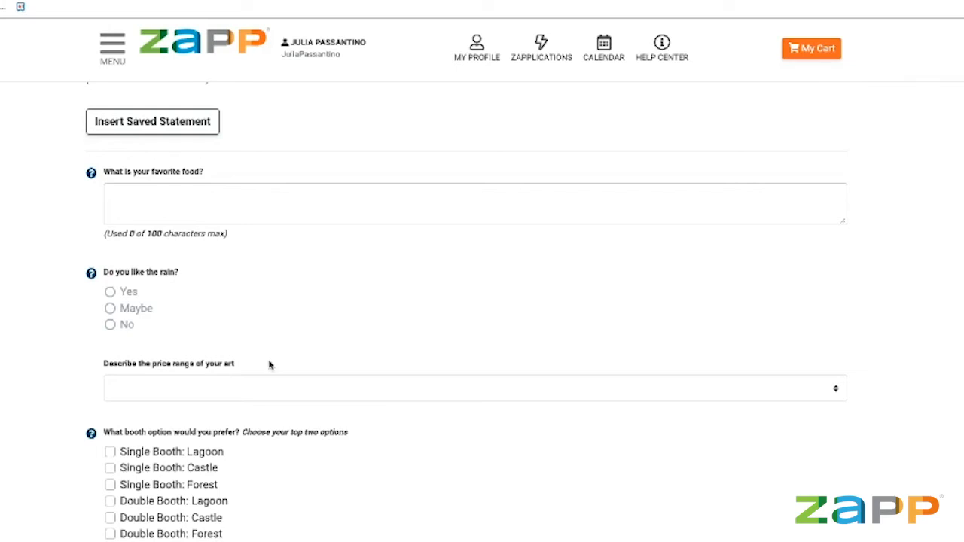
scroll(271, 387, up, 1)
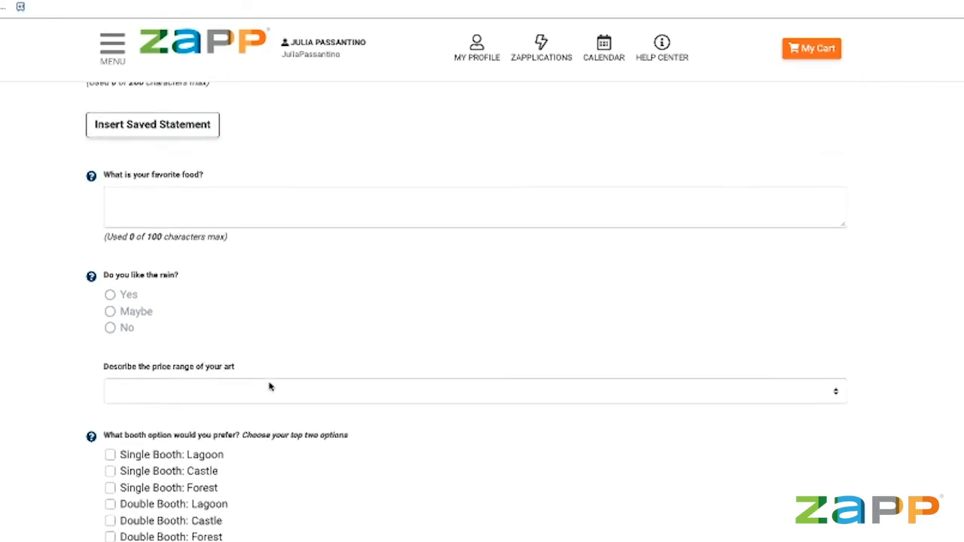
scroll(270, 386, down, 1)
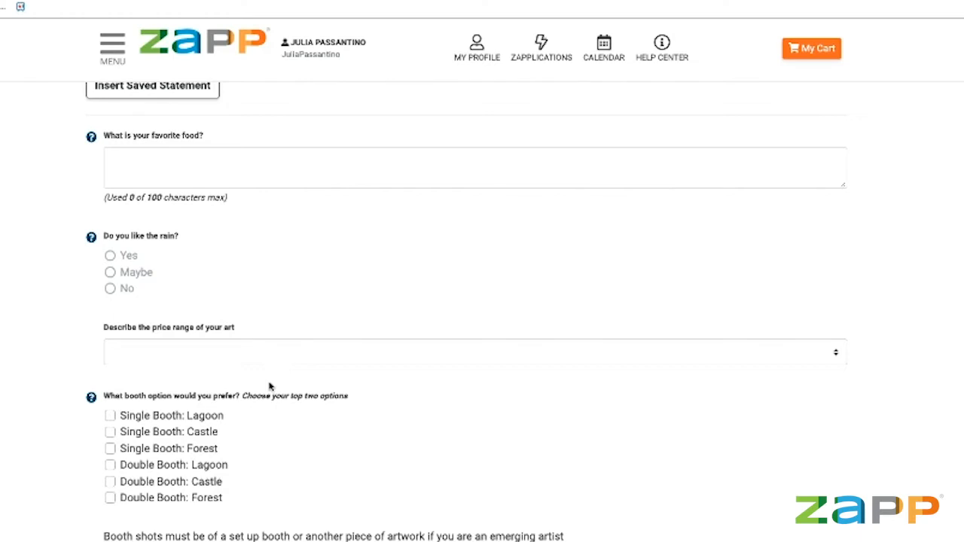
scroll(270, 386, down, 3)
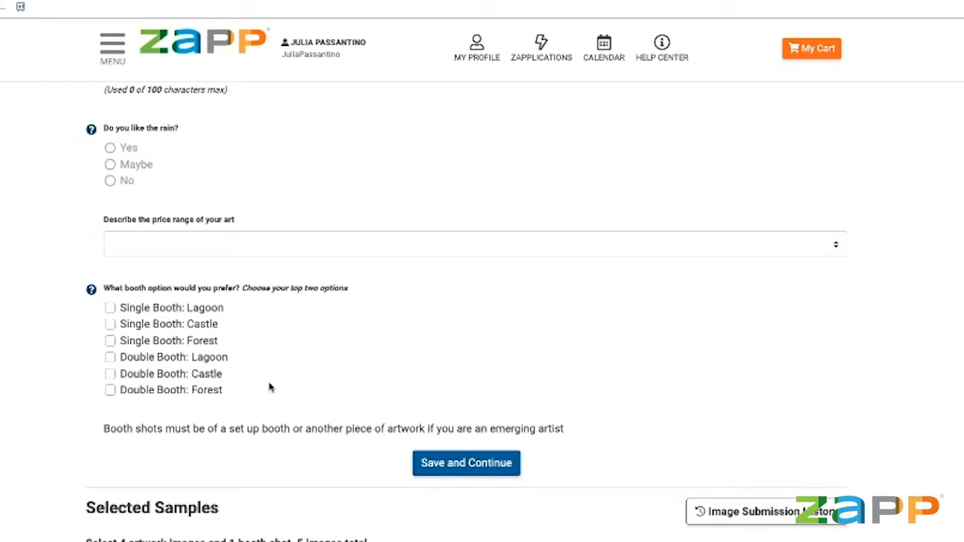
Scroll the application preview to the favorite food, rain, price range and booth questions.
scroll(260, 455, up, 1)
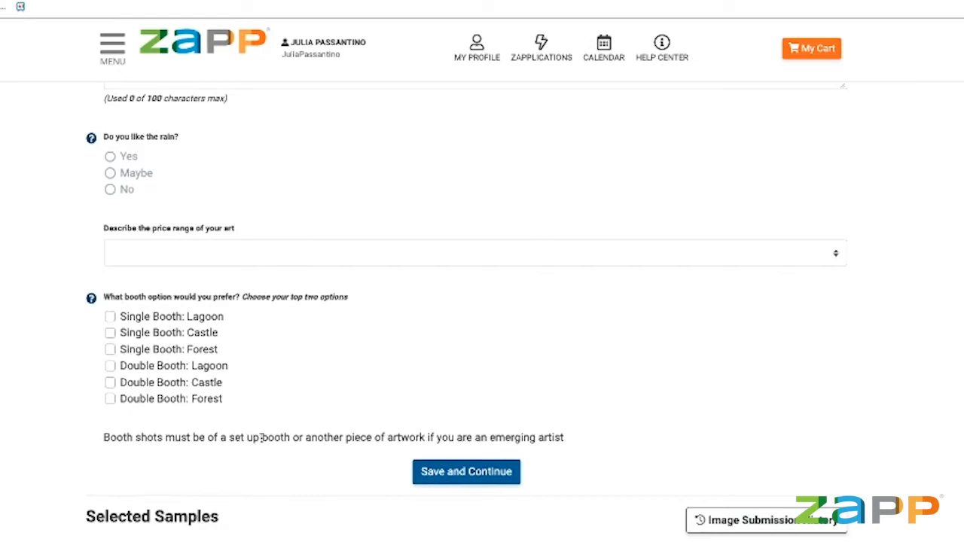
scroll(261, 438, down, 2)
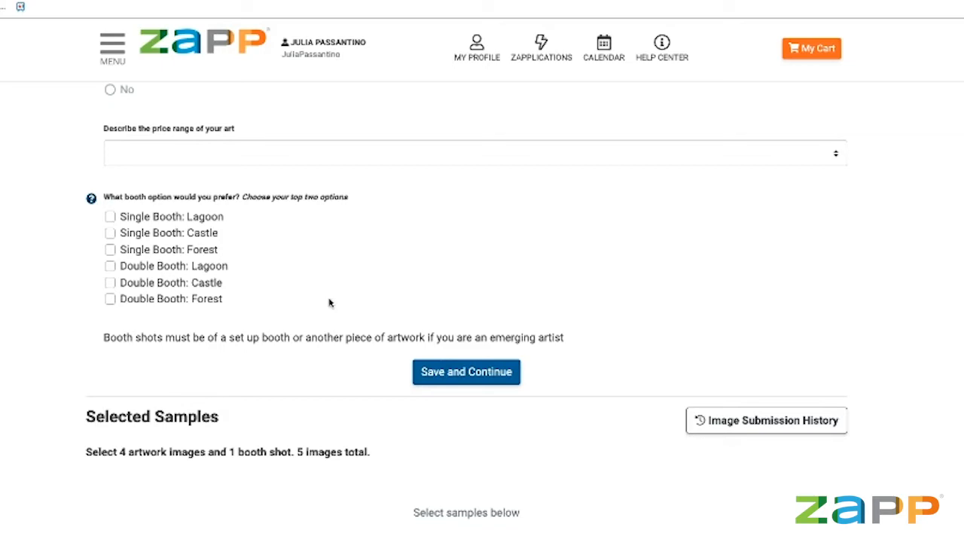
scroll(476, 283, down, 3)
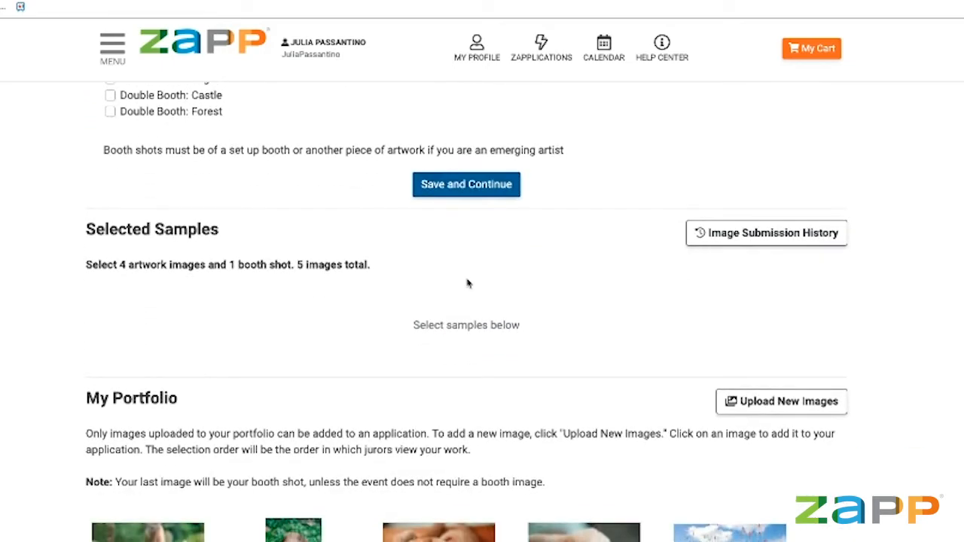
scroll(467, 283, up, 5)
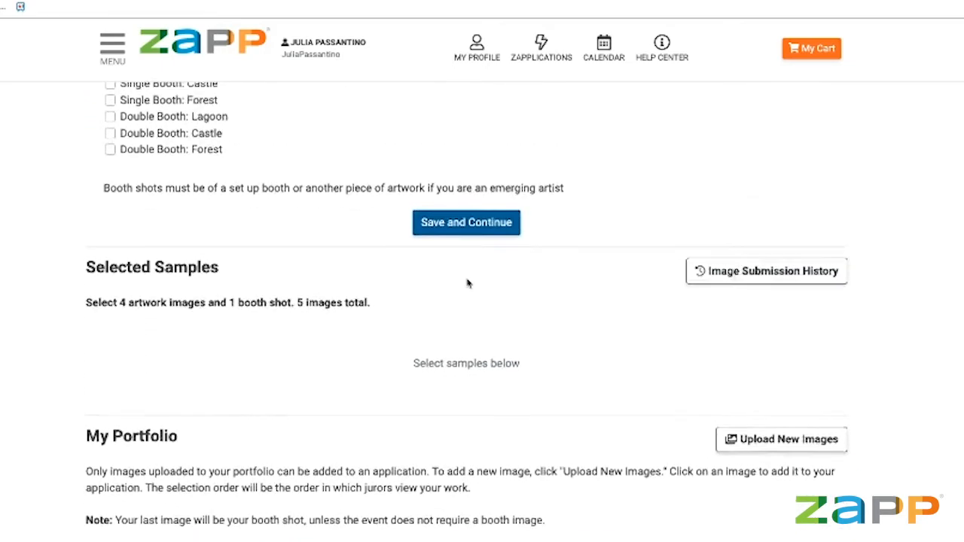
scroll(467, 283, up, 1)
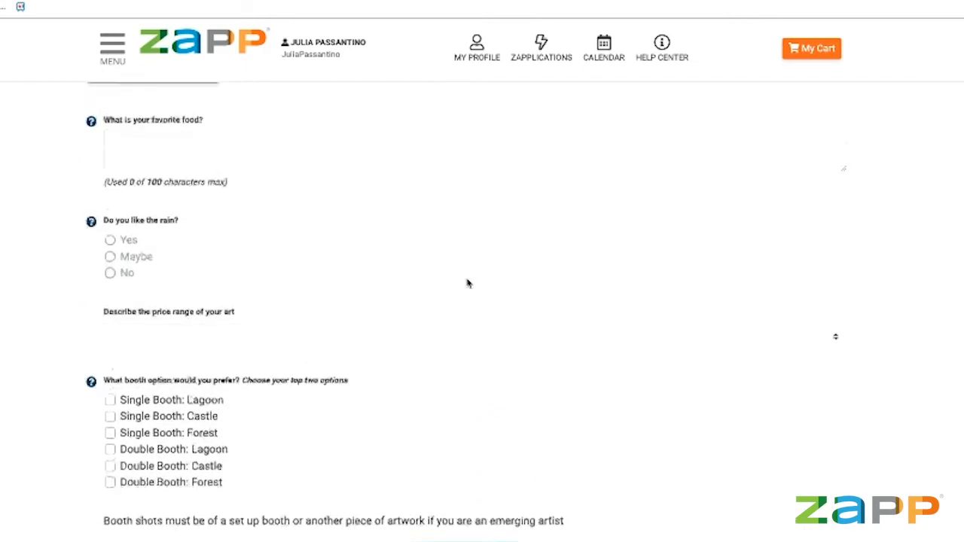
scroll(467, 284, up, 2)
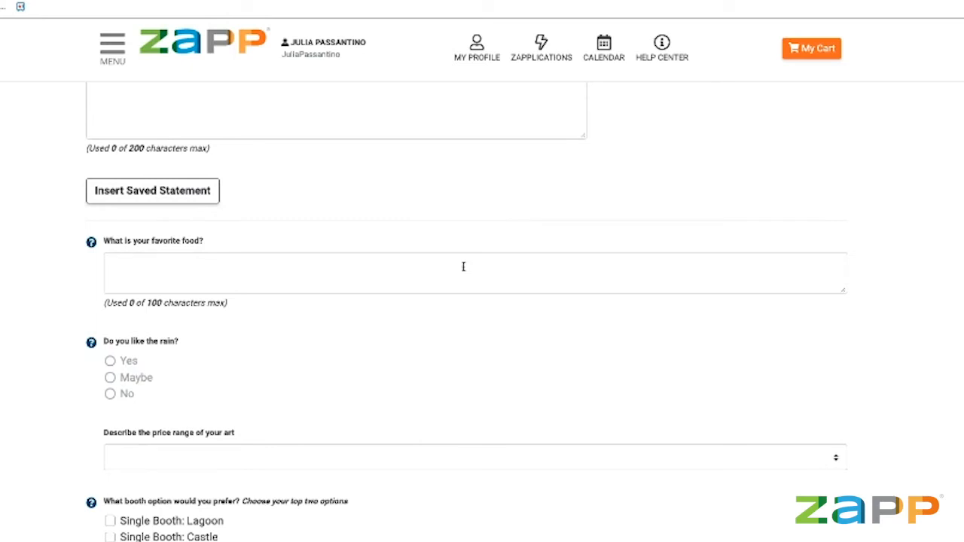
scroll(485, 314, down, 1)
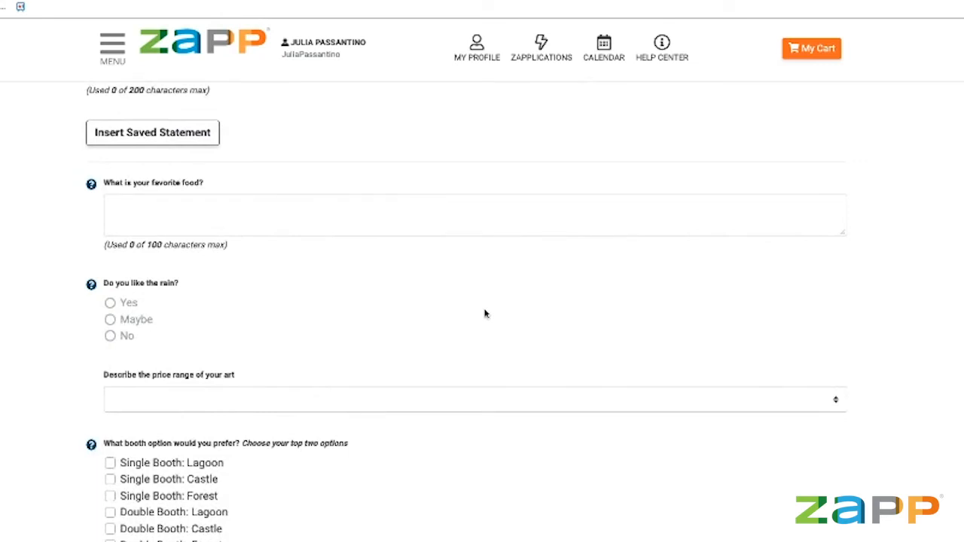
scroll(485, 314, down, 4)
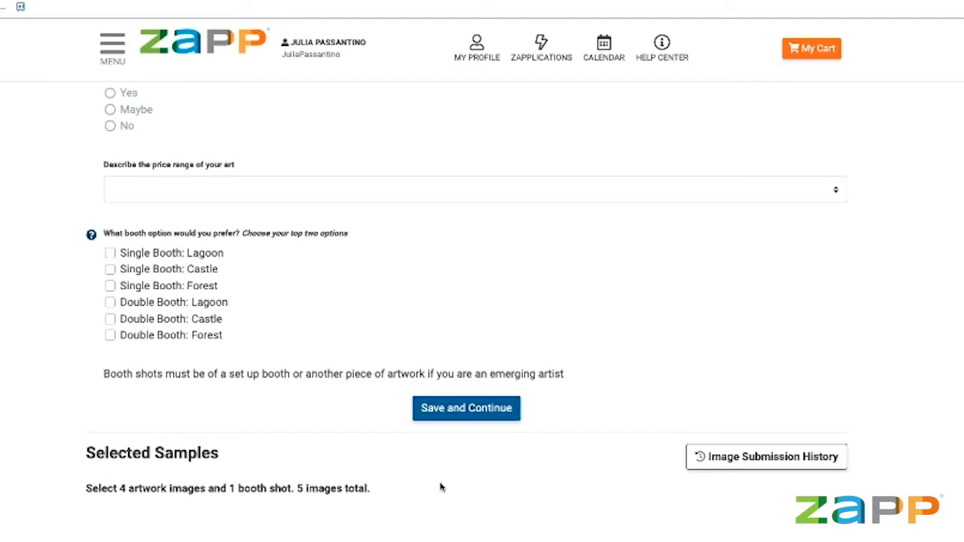
scroll(457, 486, up, 5)
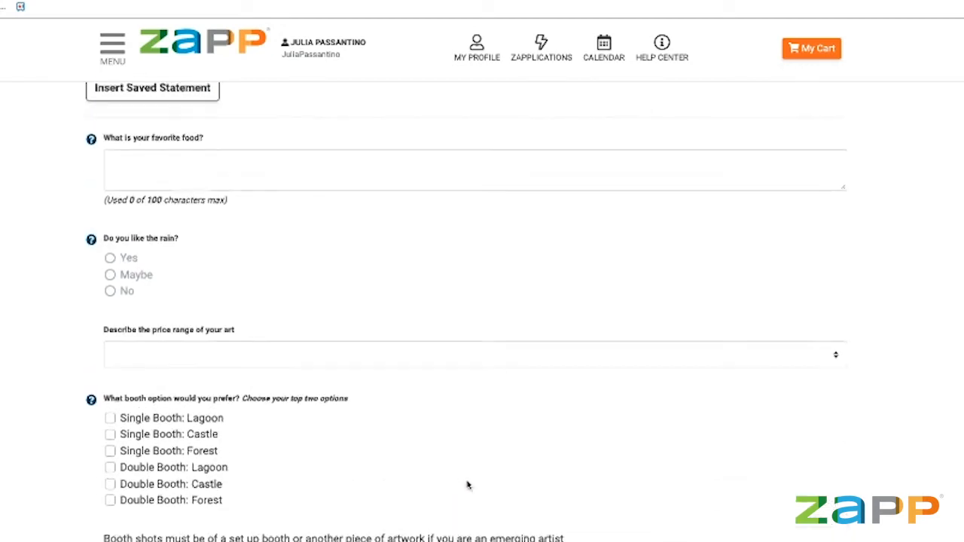
scroll(470, 486, down, 1)
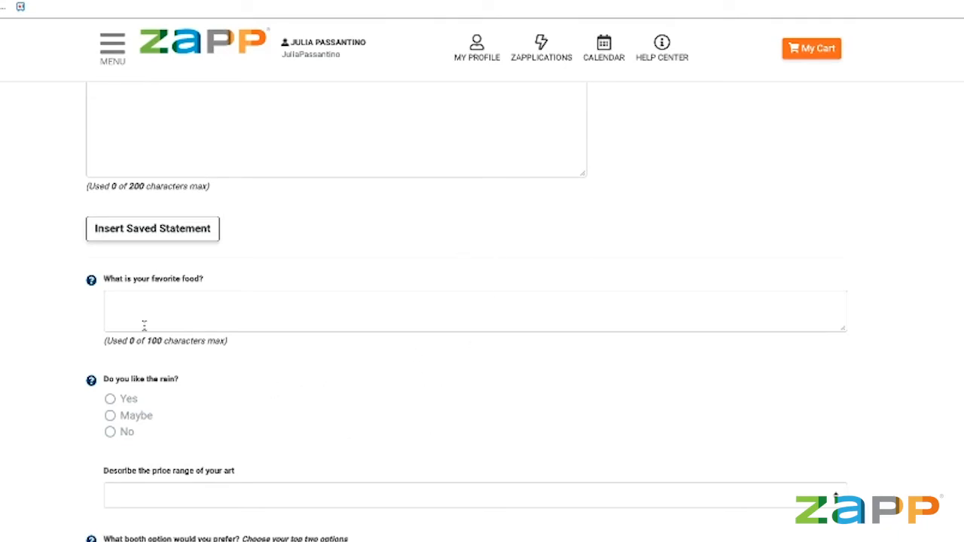
click(91, 280)
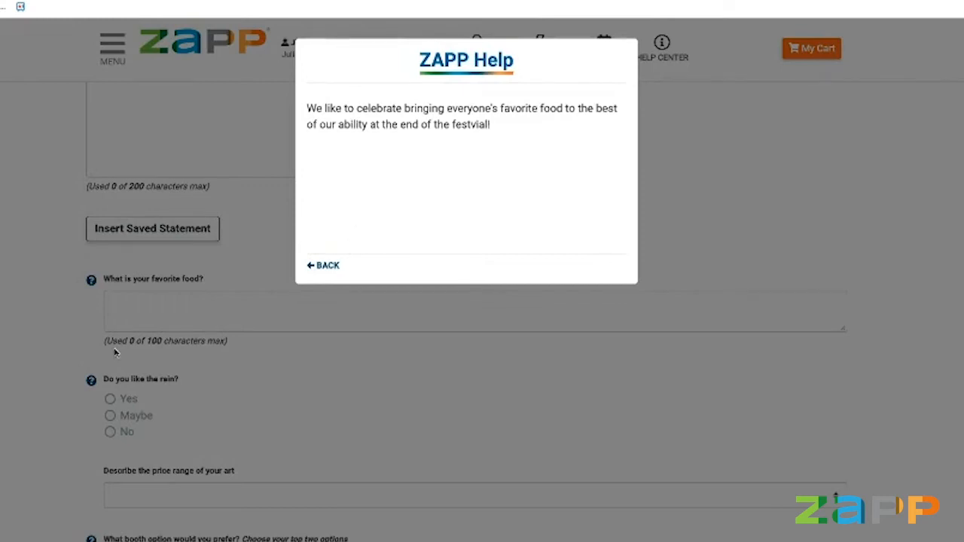
click(323, 266)
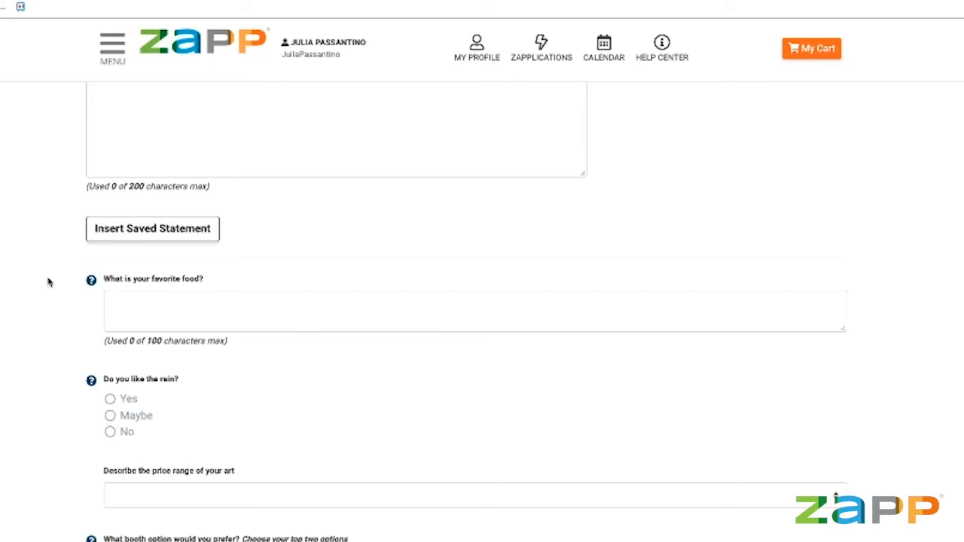
scroll(124, 302, down, 1)
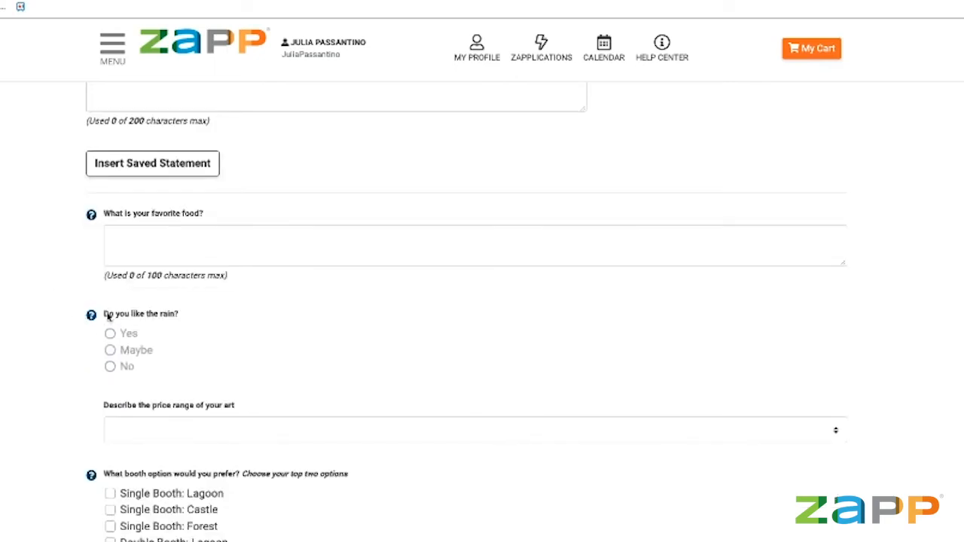
scroll(89, 319, up, 1)
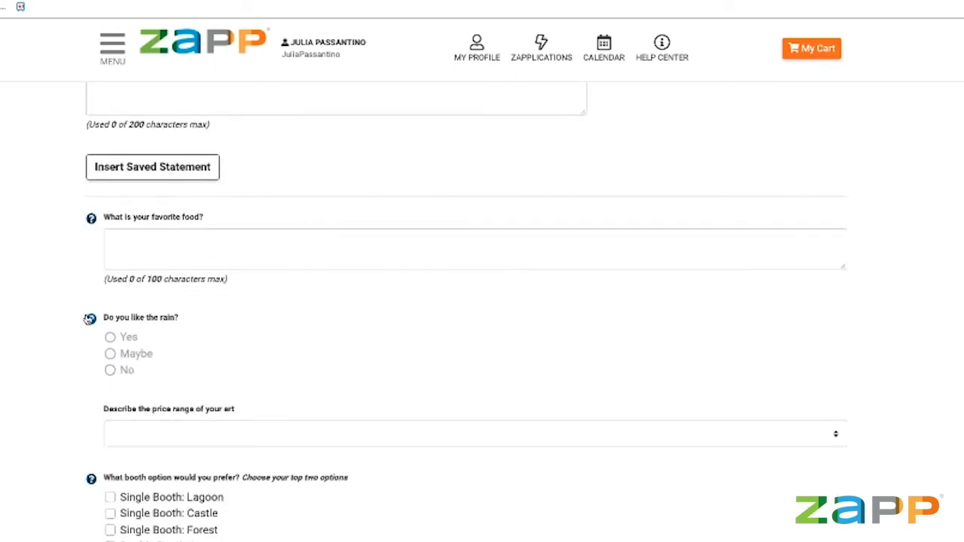
click(89, 318)
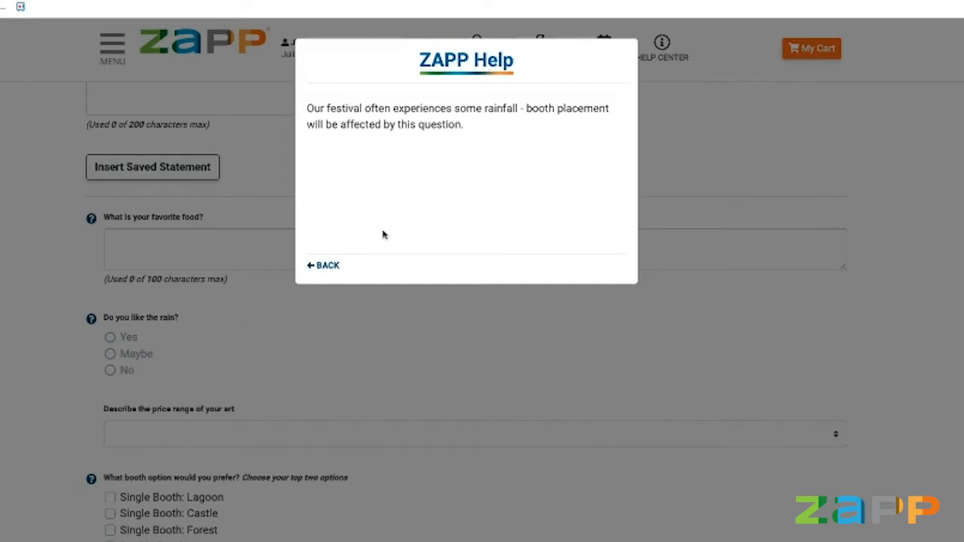
click(327, 263)
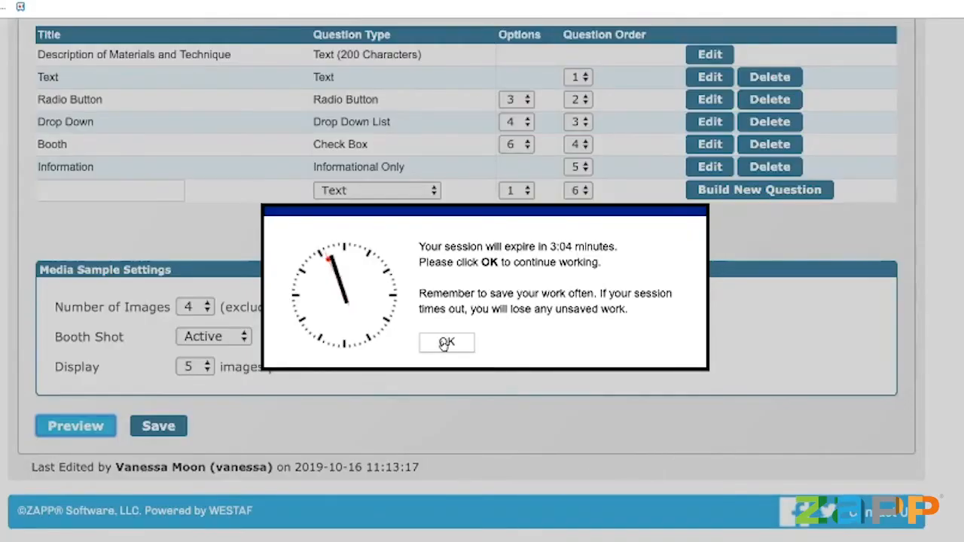
Dismiss the session warning and edit the 'Do you like the rain?' question's rainfall help text.
click(446, 342)
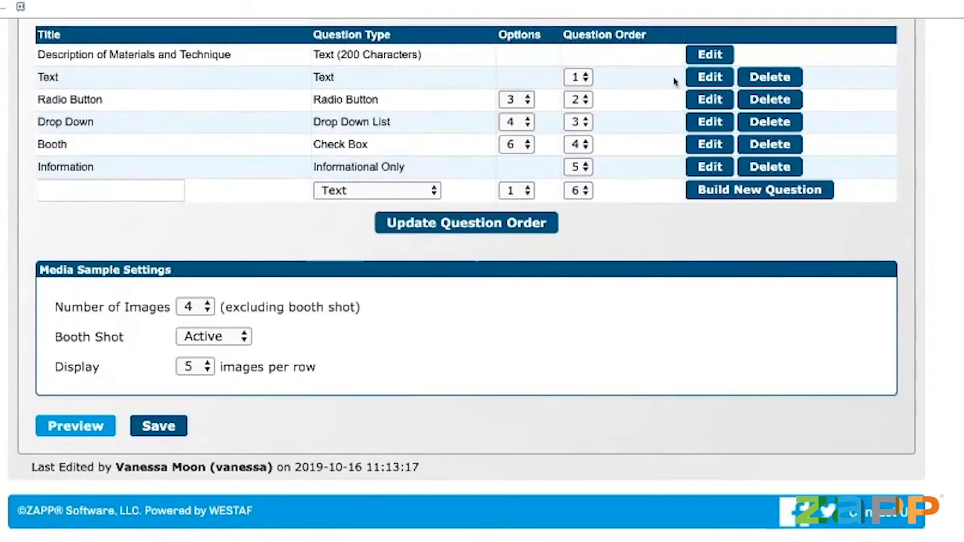
click(711, 100)
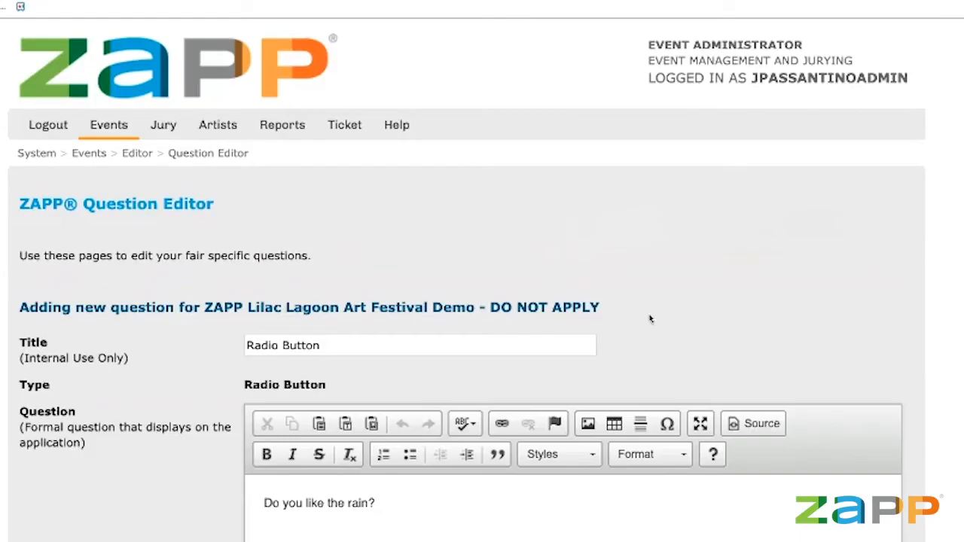
scroll(650, 317, down, 3)
scroll(650, 317, down, 1)
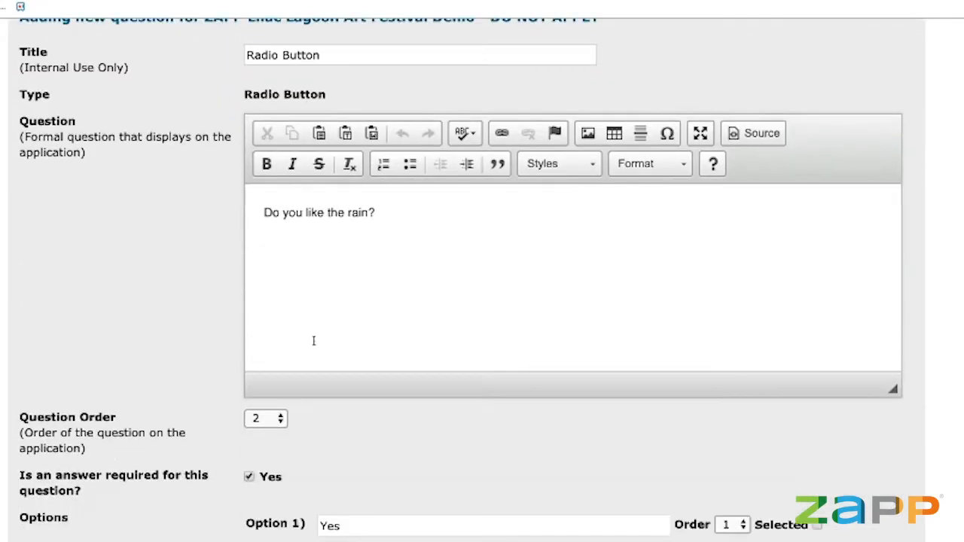
scroll(364, 455, down, 2)
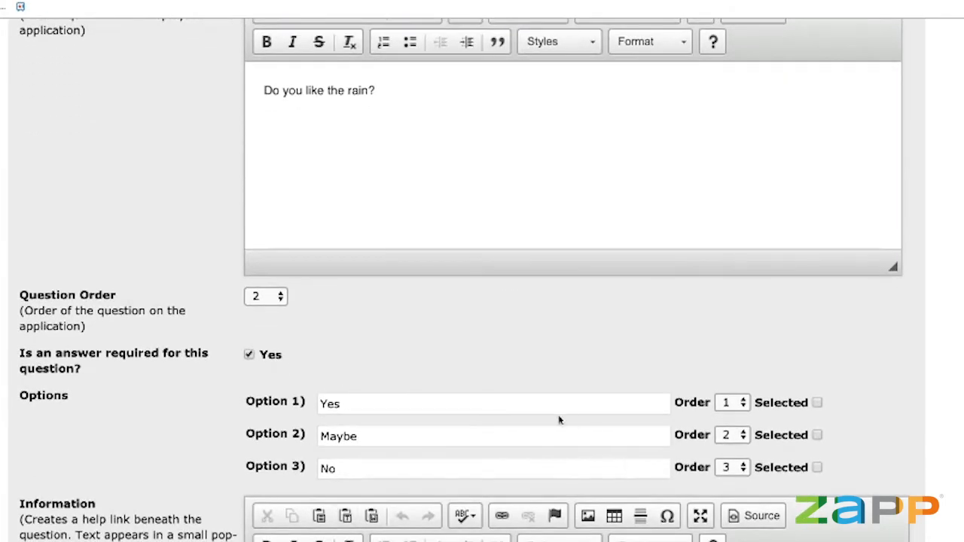
scroll(560, 419, down, 3)
scroll(557, 419, down, 2)
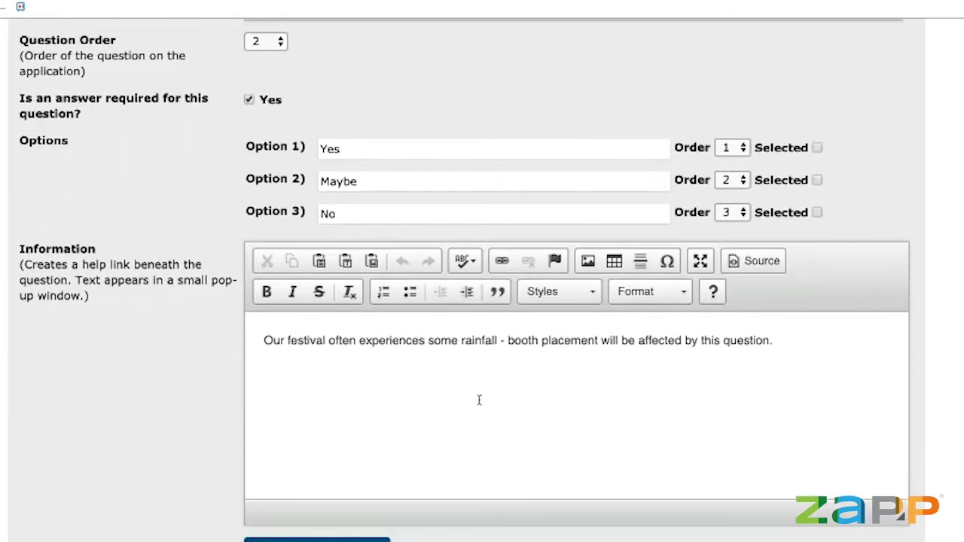
scroll(479, 400, down, 1)
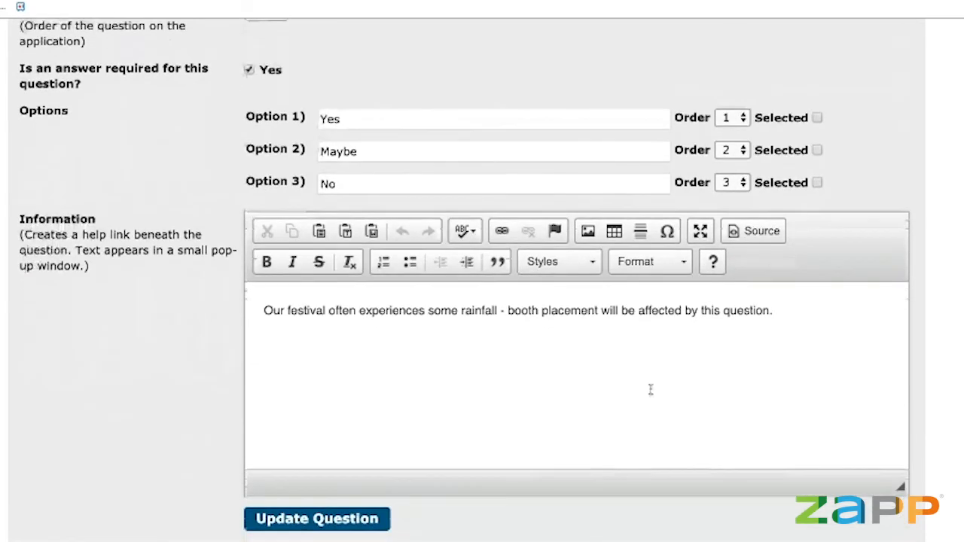
click(651, 389)
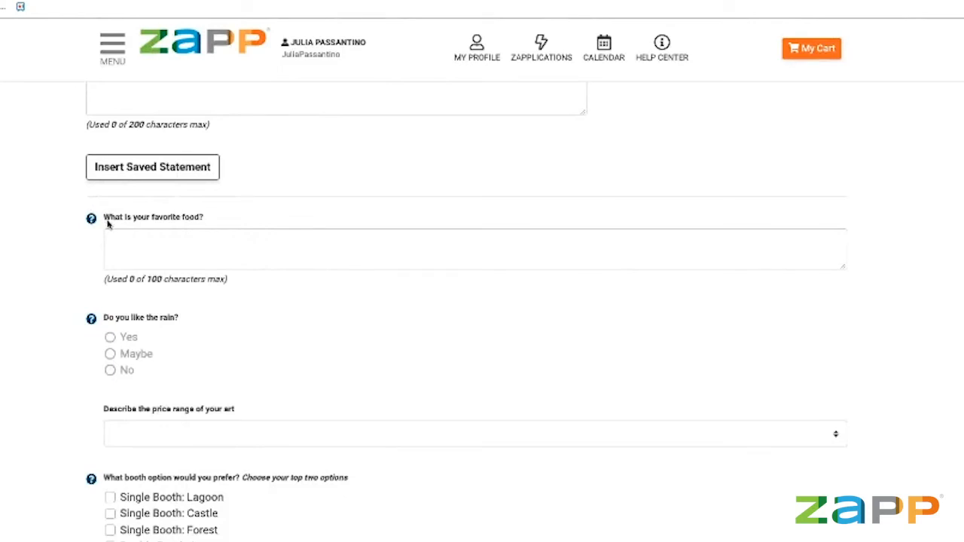
scroll(108, 220, down, 1)
scroll(107, 224, down, 1)
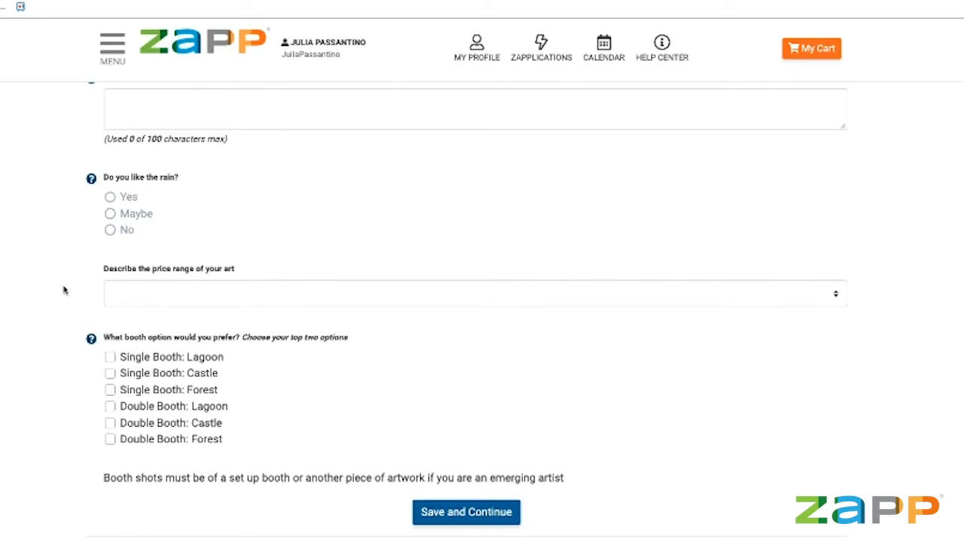
scroll(148, 217, up, 4)
scroll(148, 217, down, 8)
scroll(149, 218, up, 3)
scroll(149, 218, down, 4)
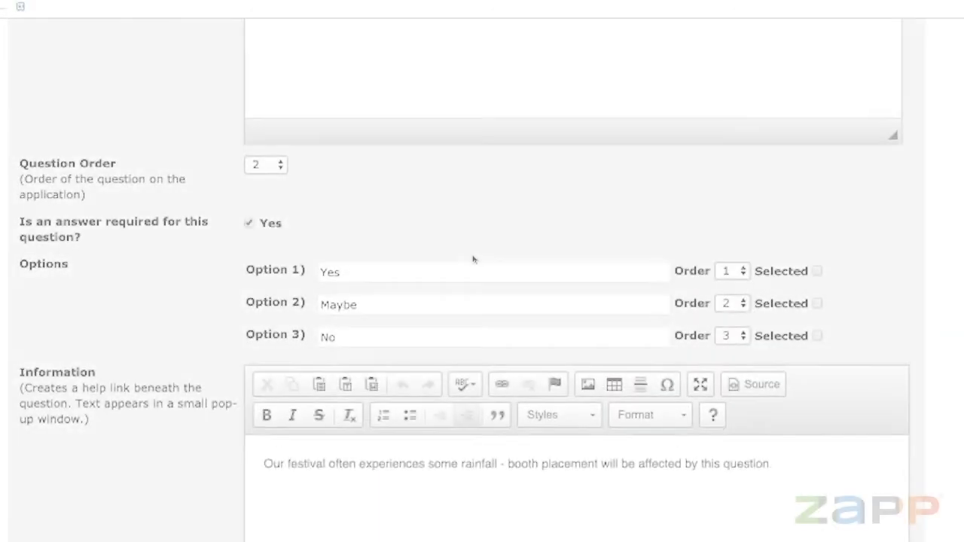
scroll(473, 259, up, 6)
scroll(473, 259, down, 10)
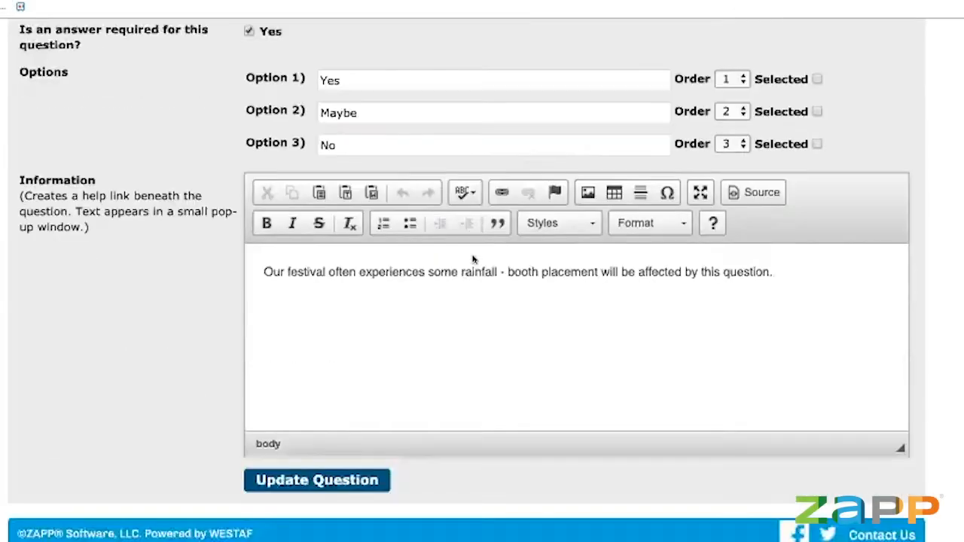
click(352, 458)
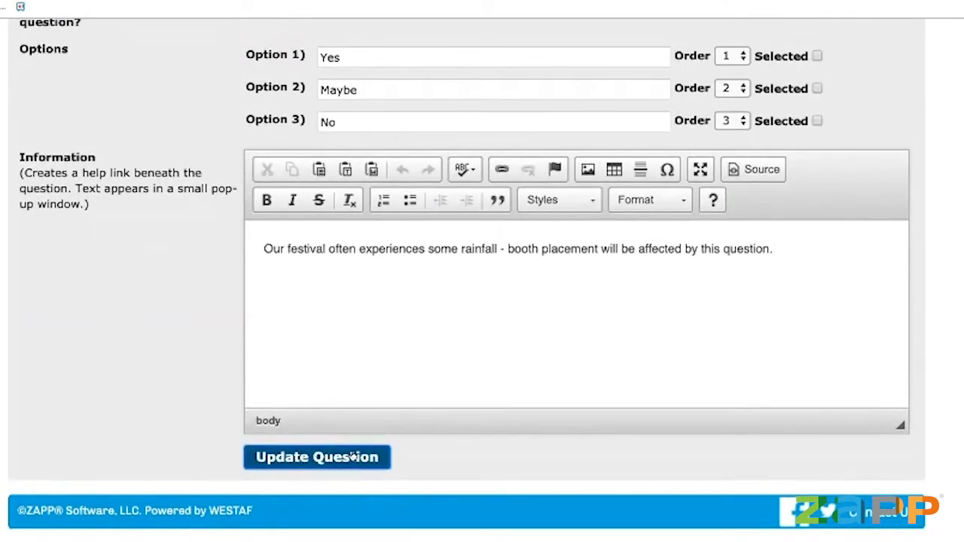
click(465, 342)
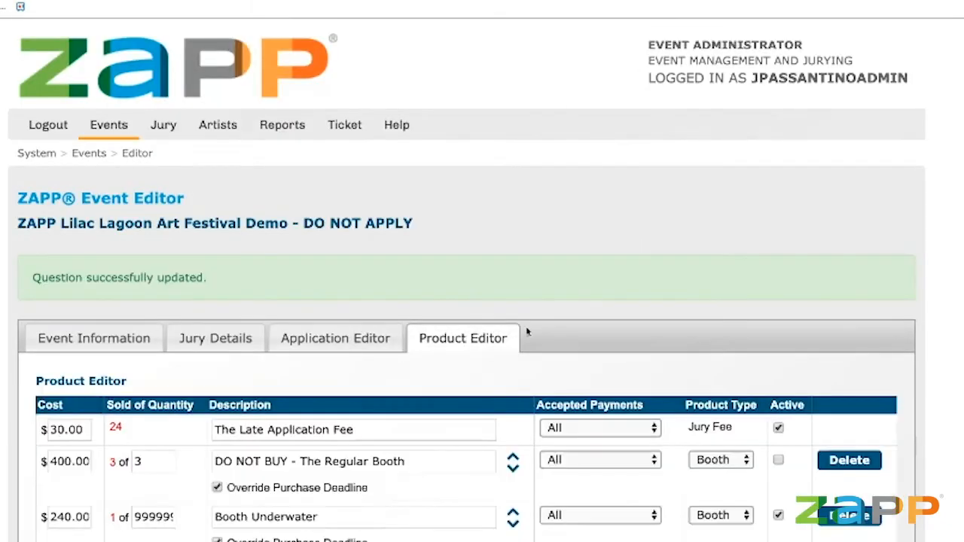
scroll(599, 283, down, 3)
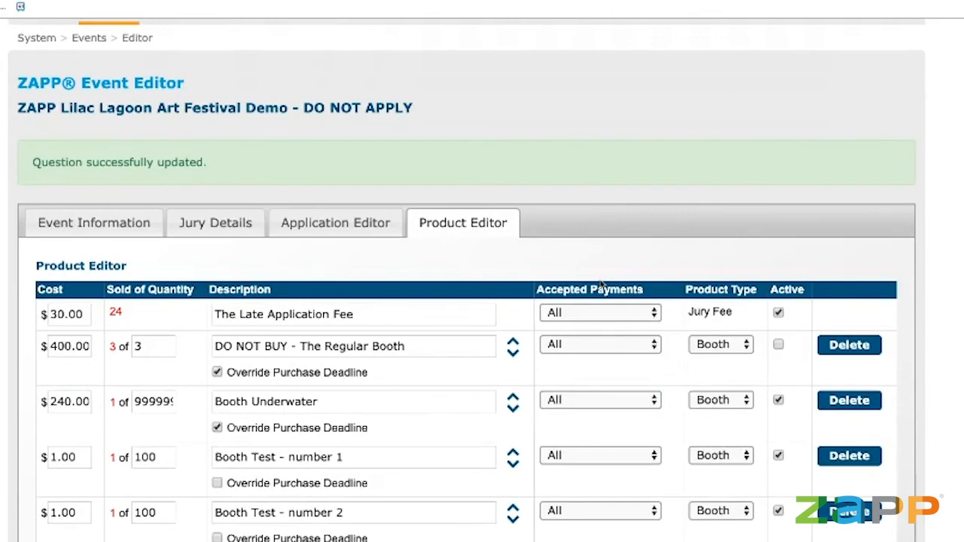
scroll(601, 283, up, 1)
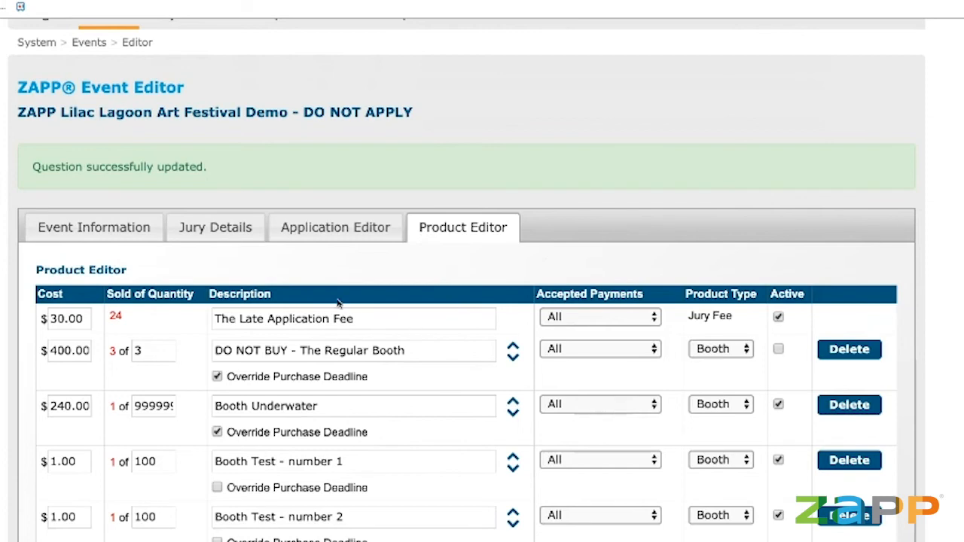
scroll(316, 313, up, 1)
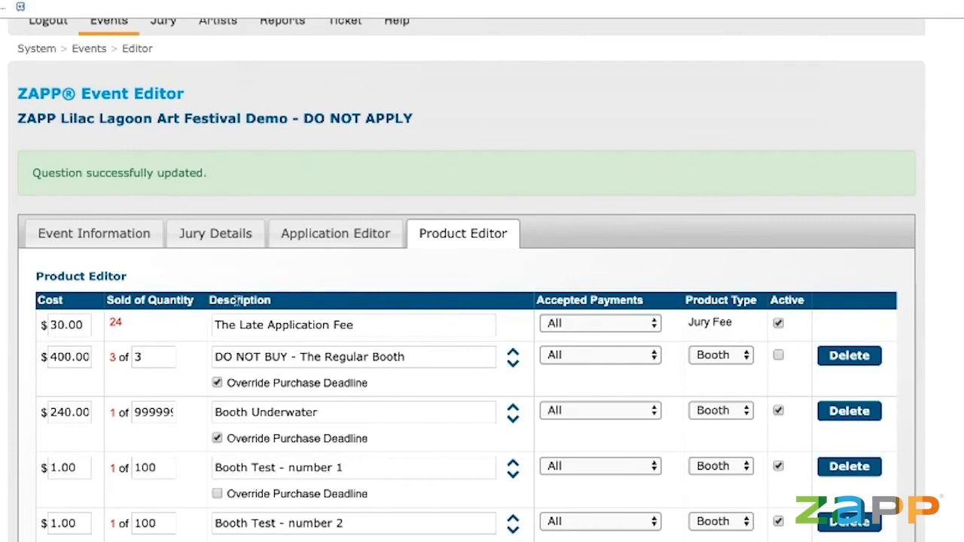
scroll(411, 323, down, 1)
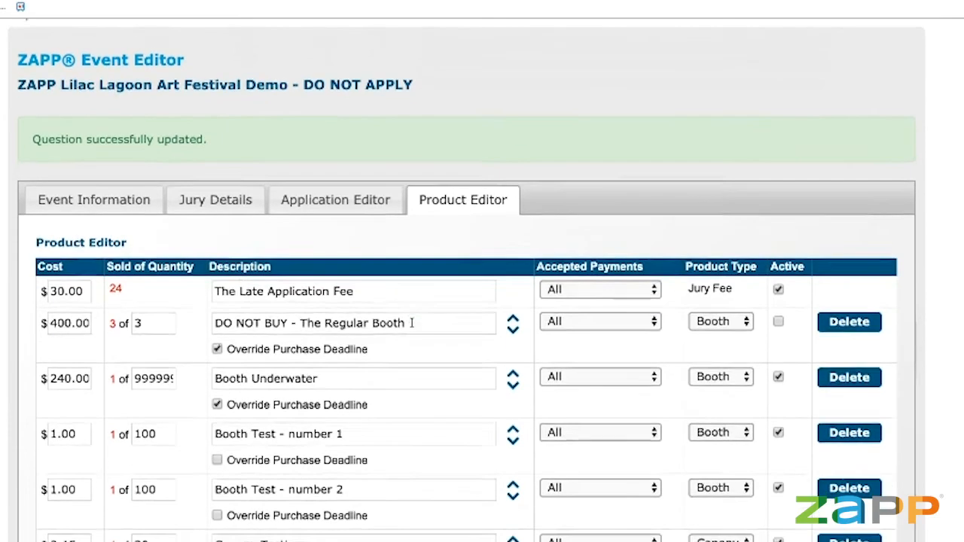
scroll(419, 322, down, 3)
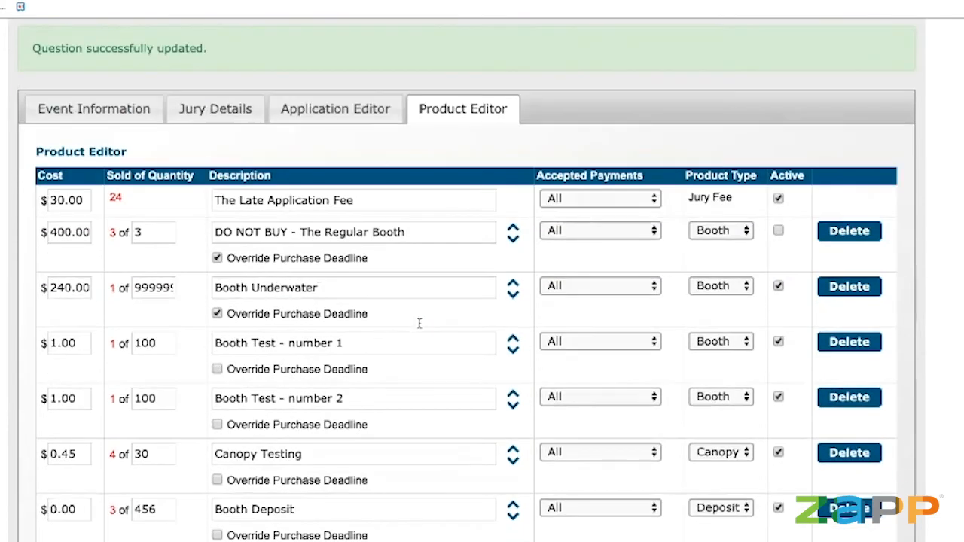
scroll(419, 327, up, 3)
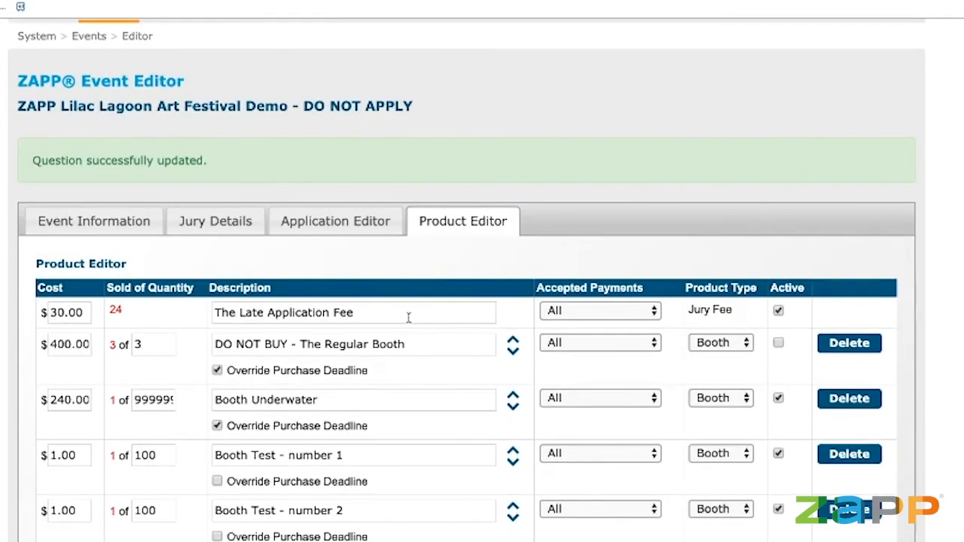
click(409, 318)
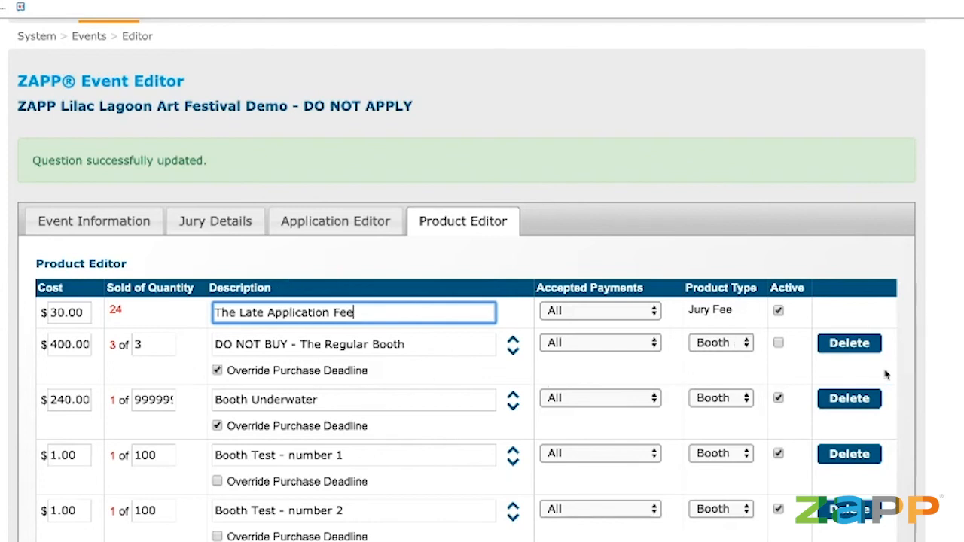
click(750, 345)
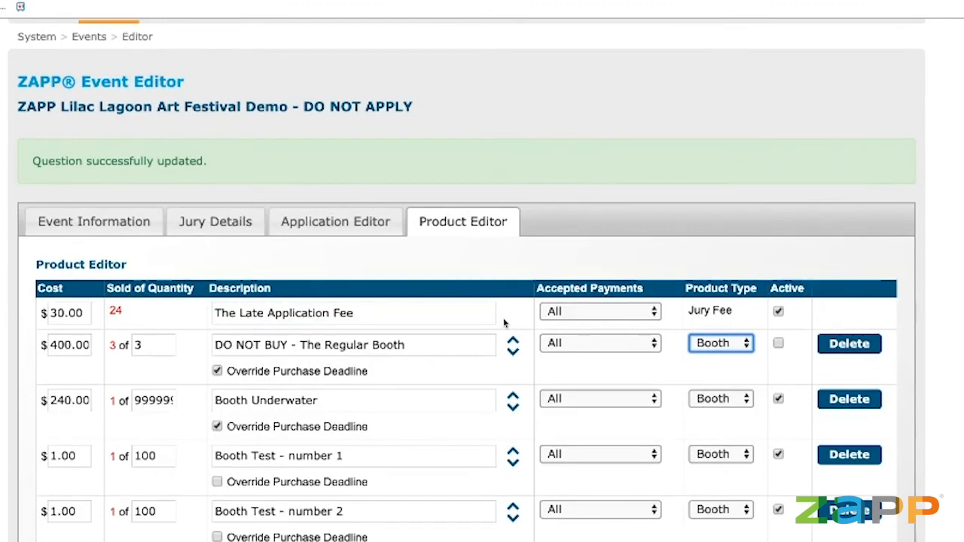
click(504, 324)
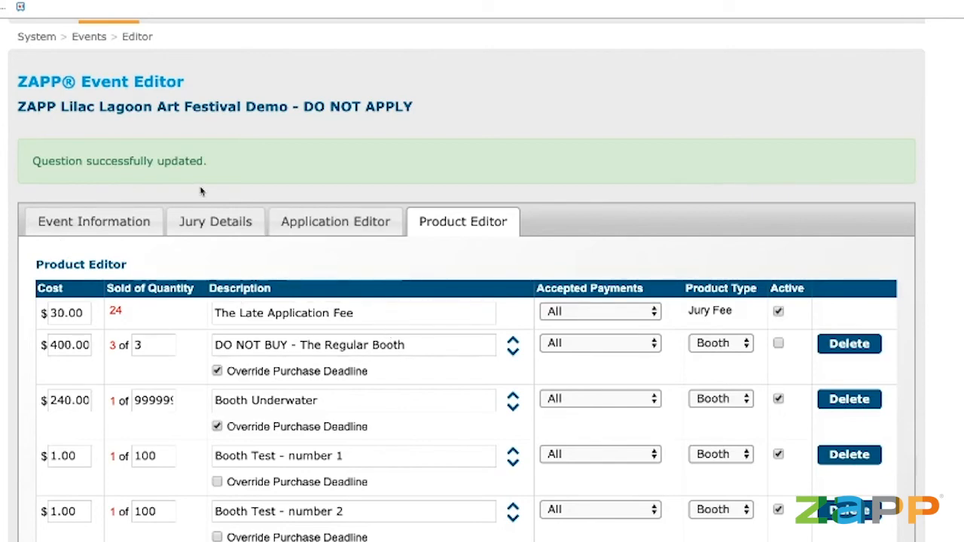
scroll(200, 192, up, 3)
mouse_move(96, 124)
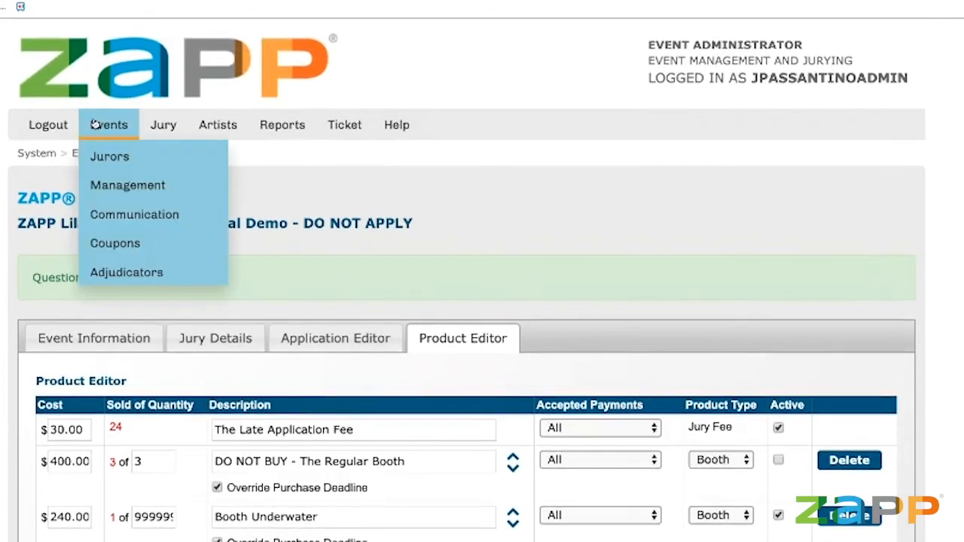
In the Coupon Manager, start a coupon named EARLYBIRD with a 25 discount and 0 maximum uses.
click(119, 243)
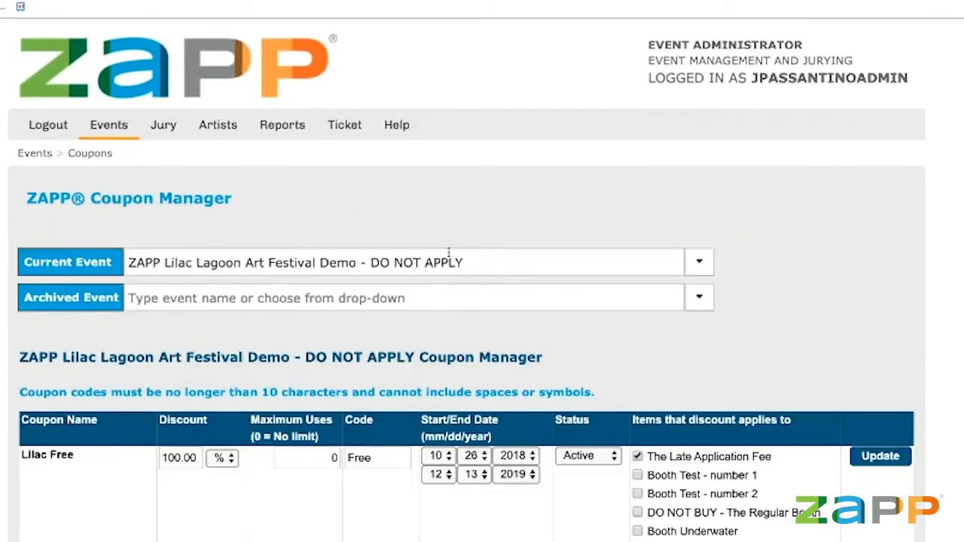
scroll(480, 257, down, 3)
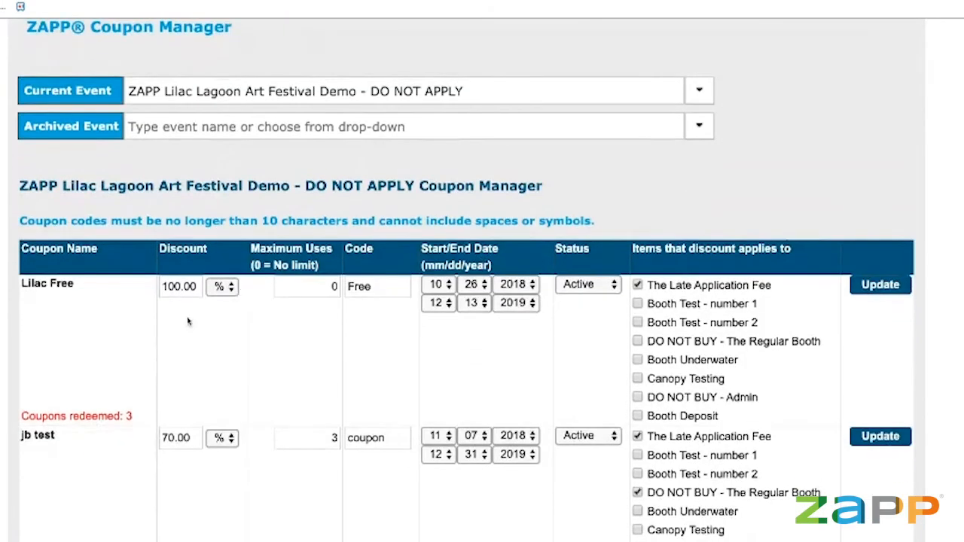
scroll(151, 390, down, 10)
click(75, 317)
text(Ea)
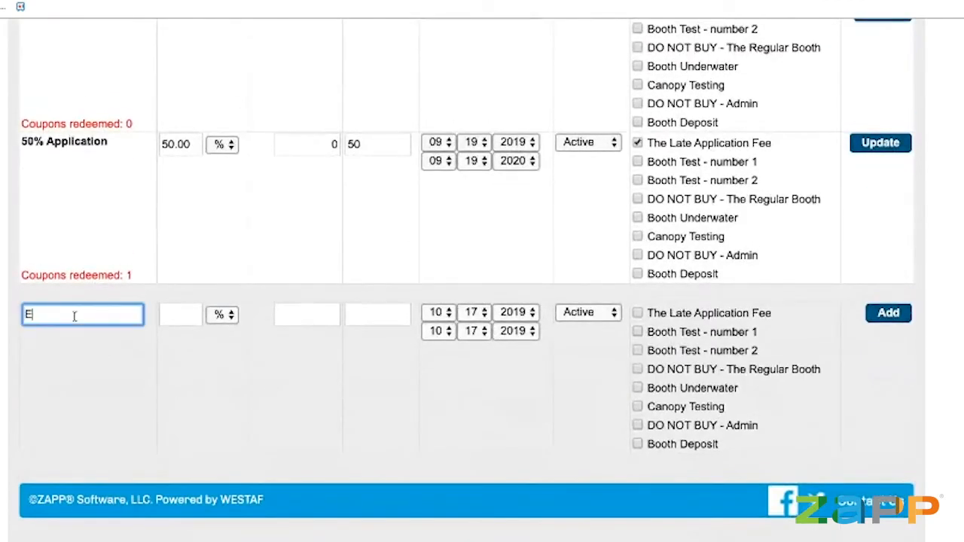
key(BackSpace)
key(BackSpace)
text(A)
key(BackSpace)
text(EARLYBIRD)
key(Tab)
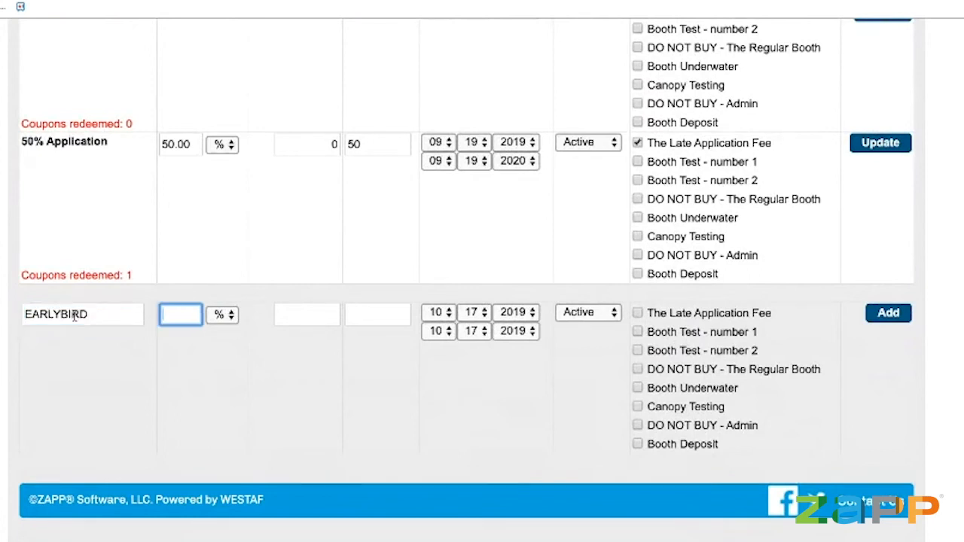
text(25)
key(Tab)
key(Tab)
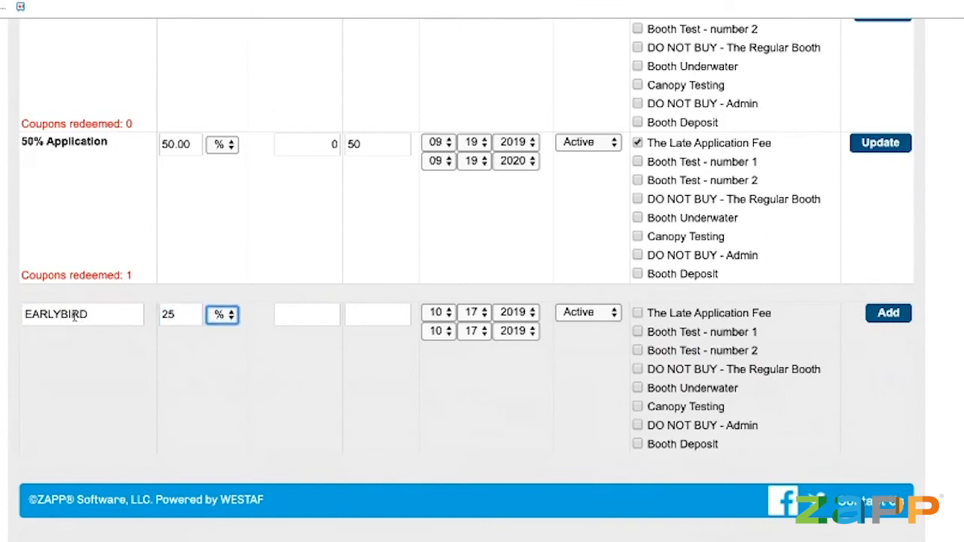
text(0)
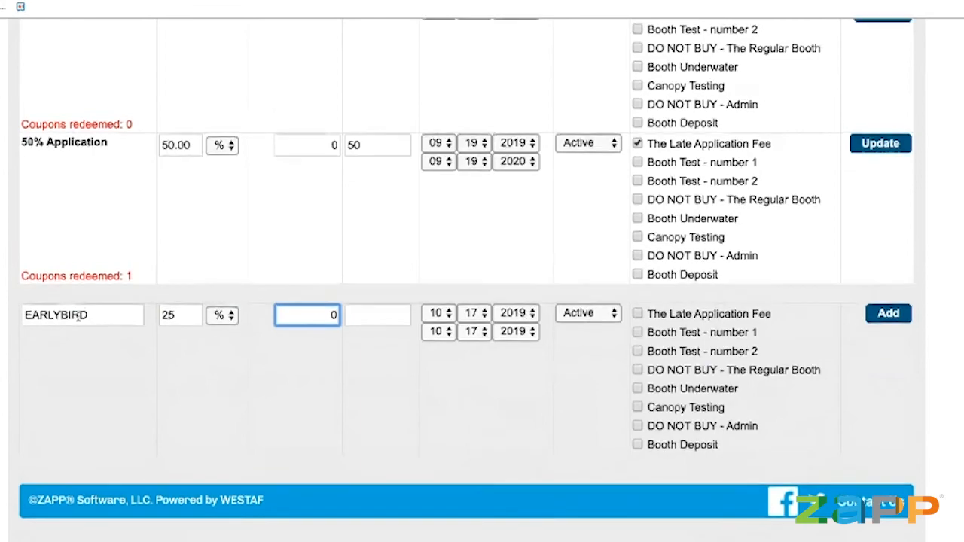
Give it code EARLYBIRD, end day 22, apply it to The Late Application Fee, and add it.
scroll(79, 317, up, 15)
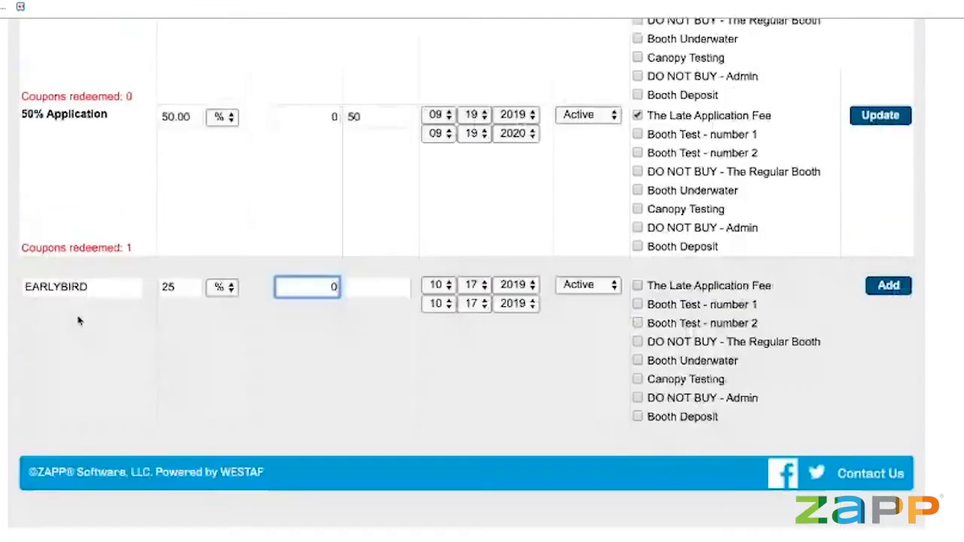
scroll(78, 321, up, 1)
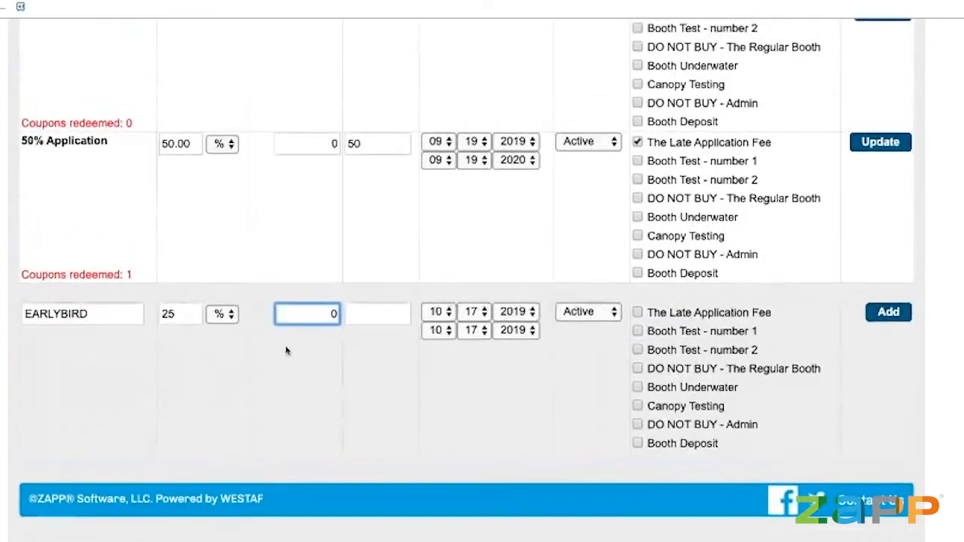
click(371, 316)
text(EARLYBIRD)
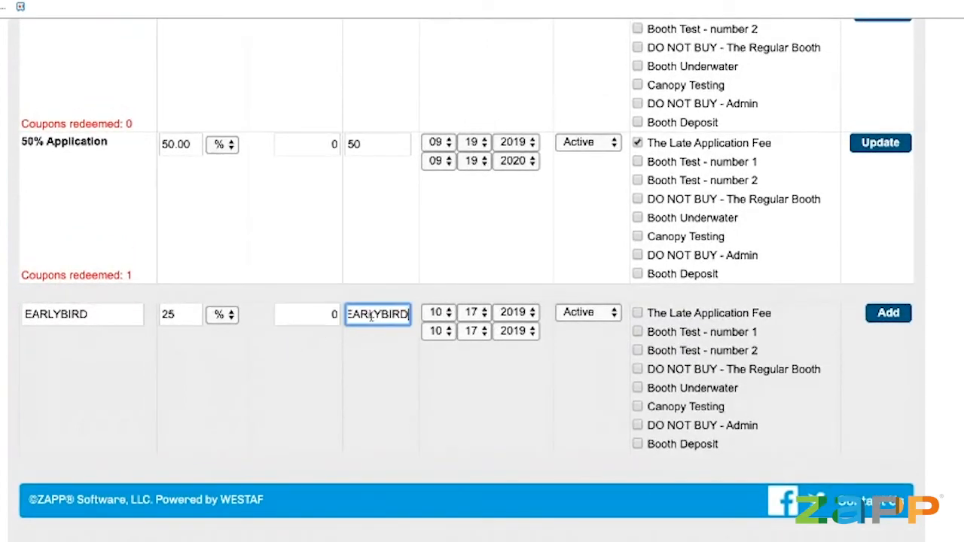
click(537, 365)
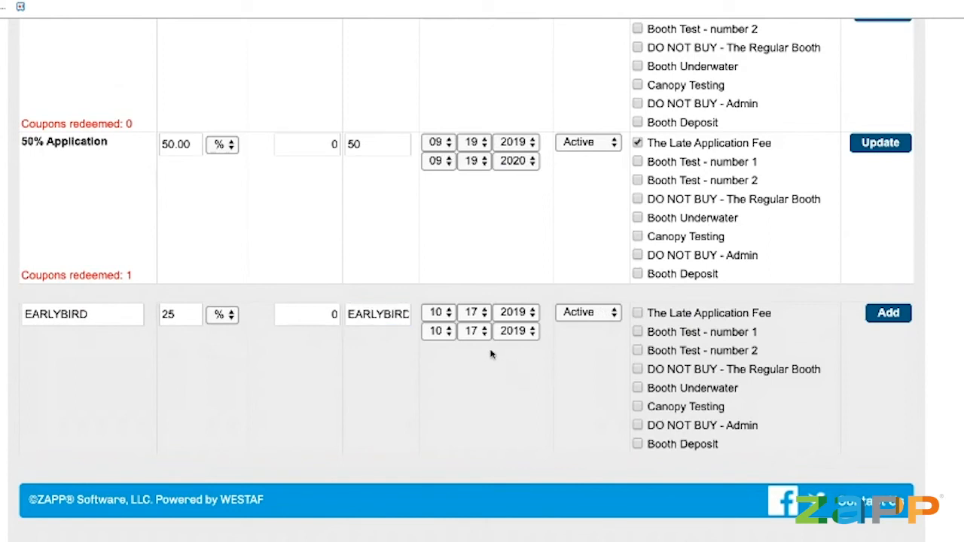
click(471, 331)
click(518, 356)
click(639, 314)
click(640, 315)
click(638, 313)
click(891, 315)
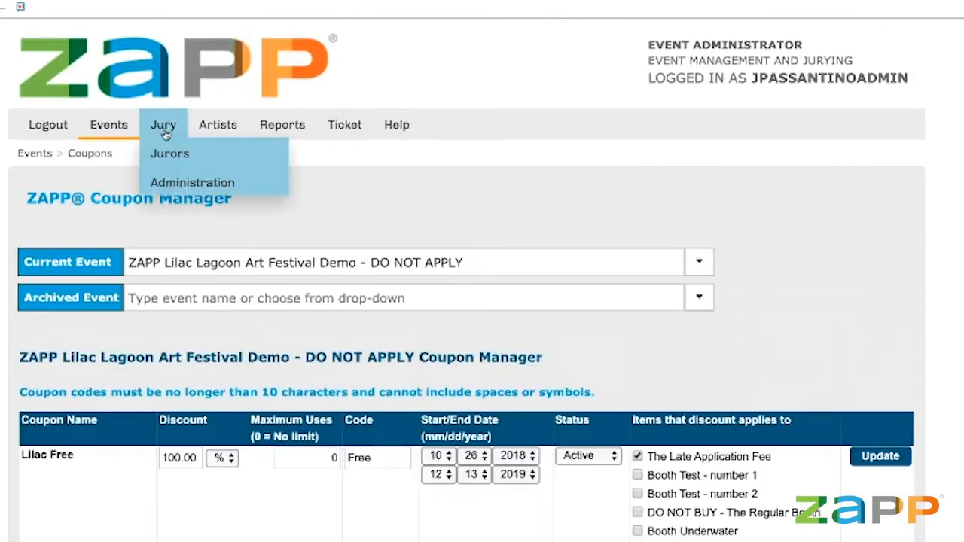
Open the Event Editor for the Lilac Lagoon event from Events > Management.
click(403, 265)
click(490, 259)
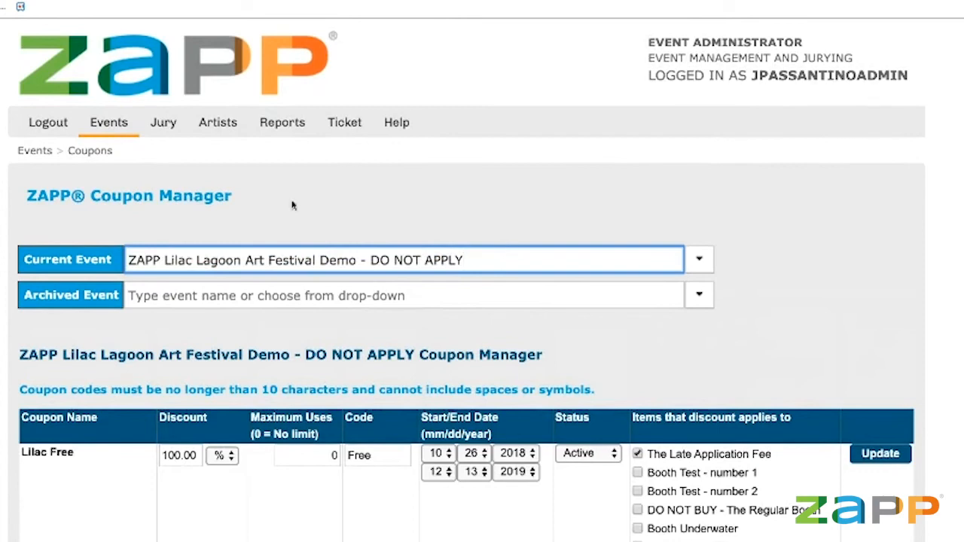
click(110, 124)
click(113, 183)
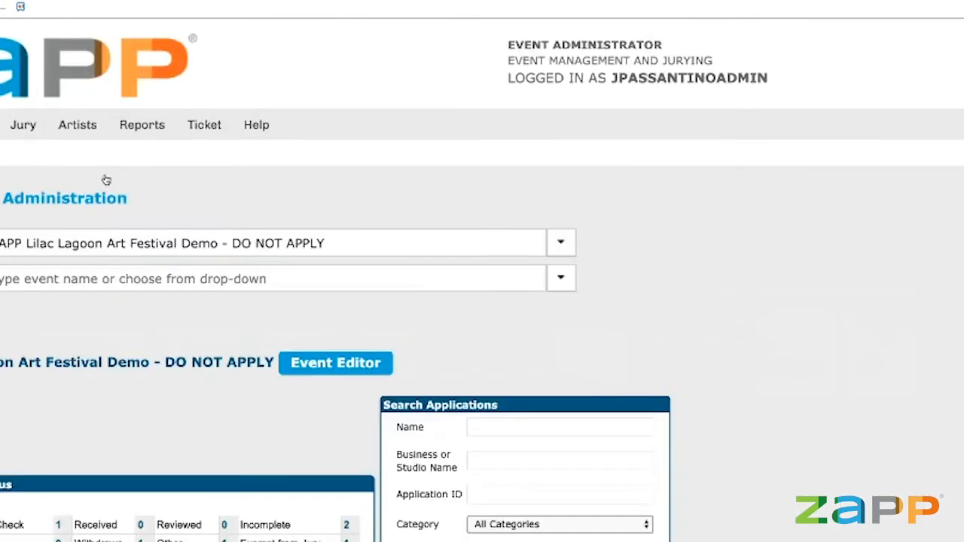
click(355, 362)
In the Product Editor, change The Late Application Fee's cost from 30.00 to 40.00.
scroll(527, 317, down, 2)
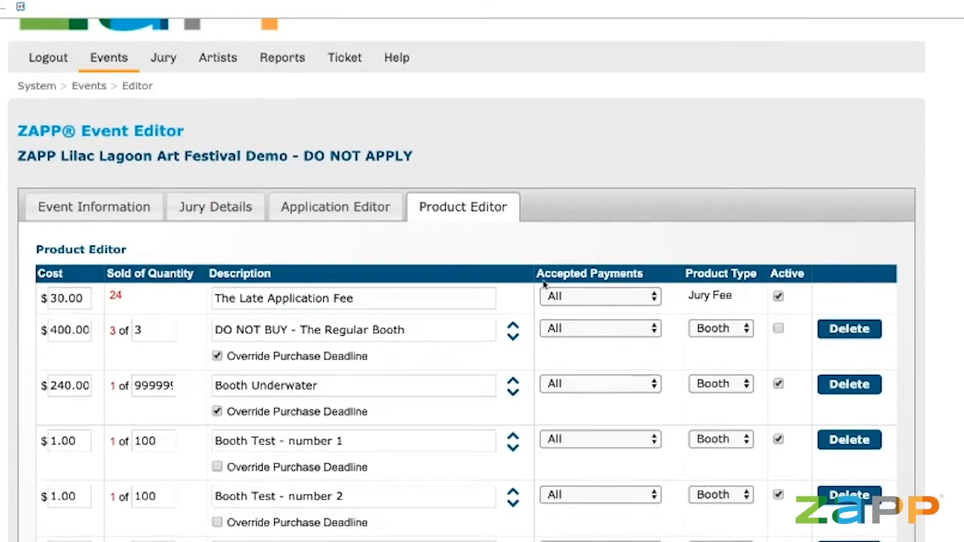
scroll(463, 215, down, 1)
drag(85, 268, 25, 272)
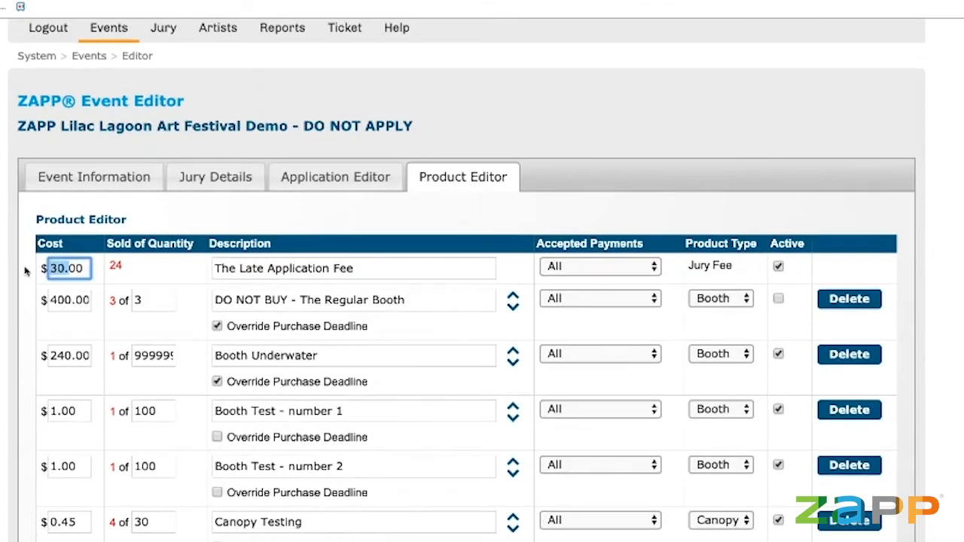
text(400)
key(BackSpace)
click(9, 274)
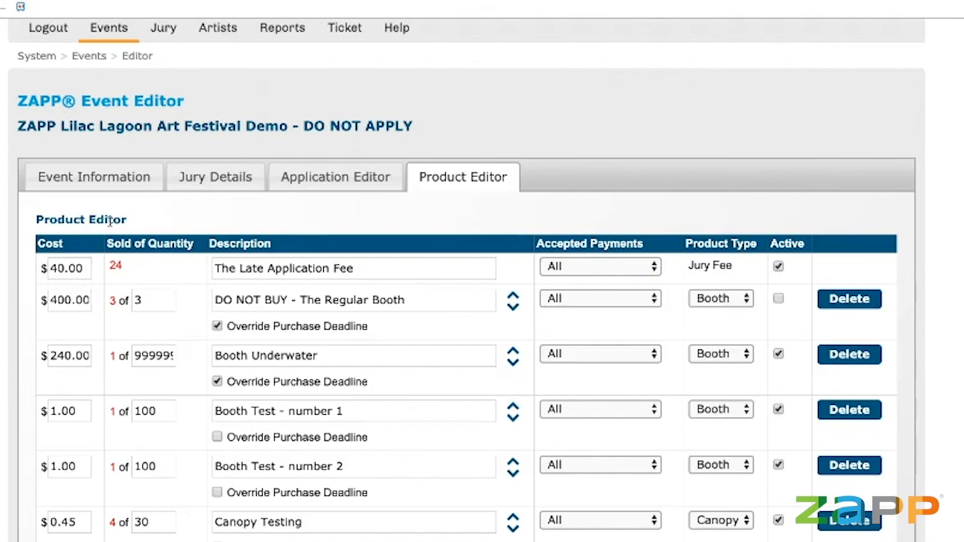
scroll(231, 248, down, 5)
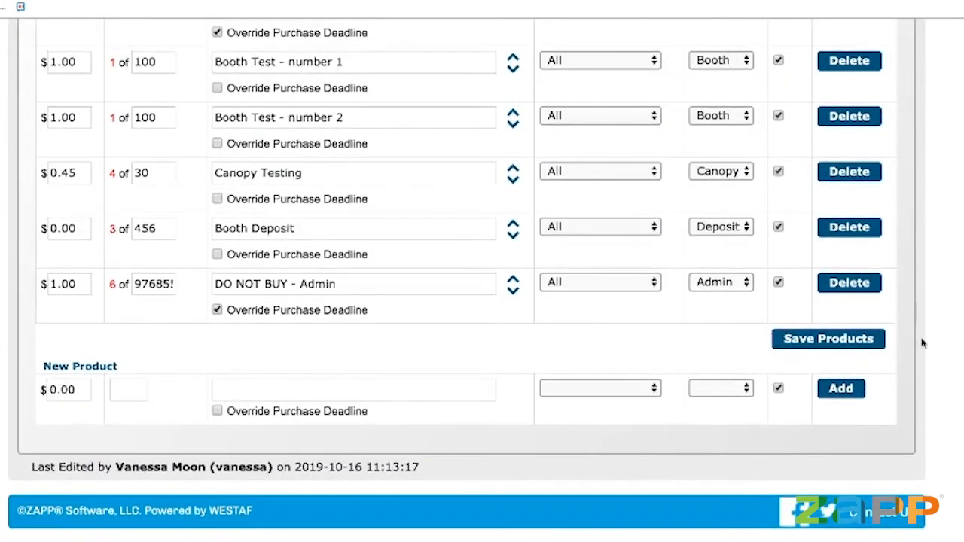
Return to the top of the product list, then show the Event Information tab with the lilac logo.
scroll(731, 362, up, 1)
scroll(731, 362, up, 6)
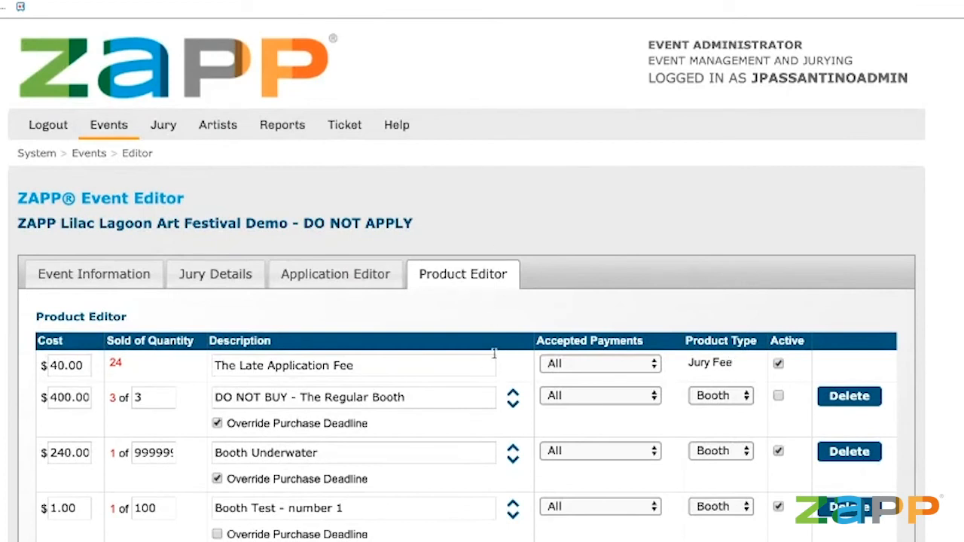
click(450, 356)
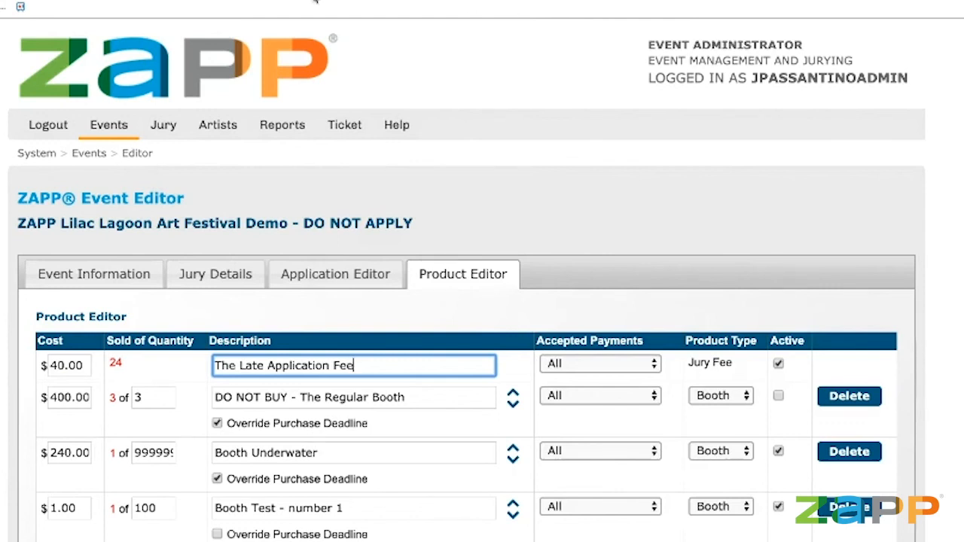
click(25, 278)
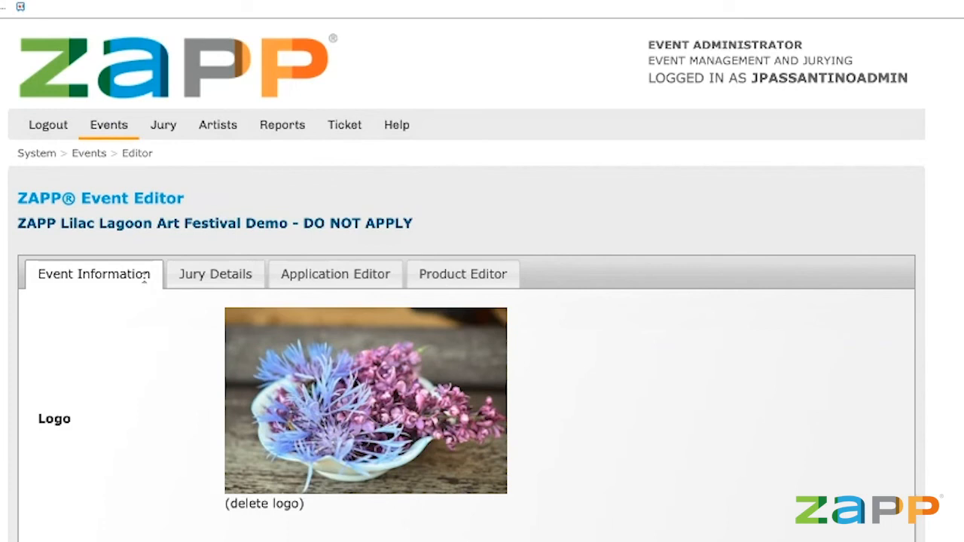
scroll(144, 276, down, 4)
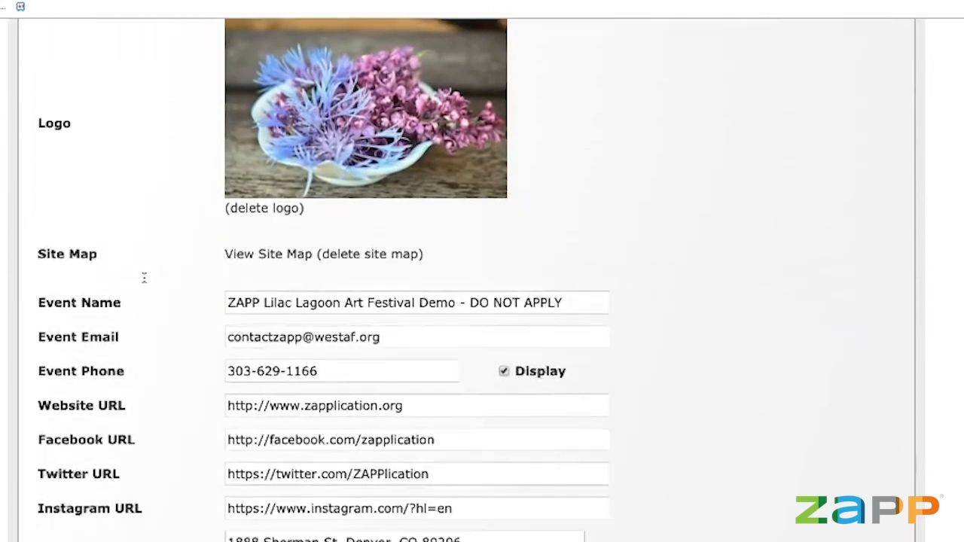
scroll(160, 283, up, 3)
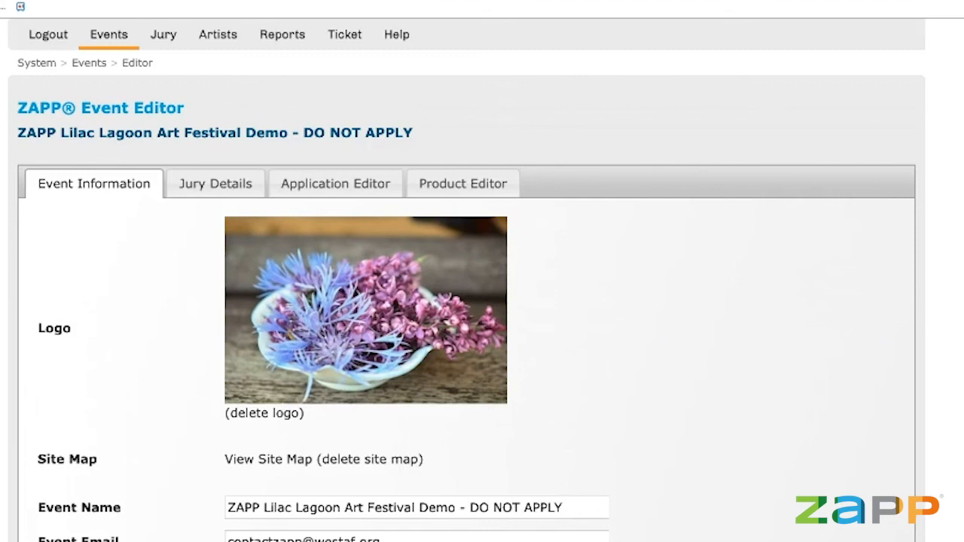
mouse_move(129, 36)
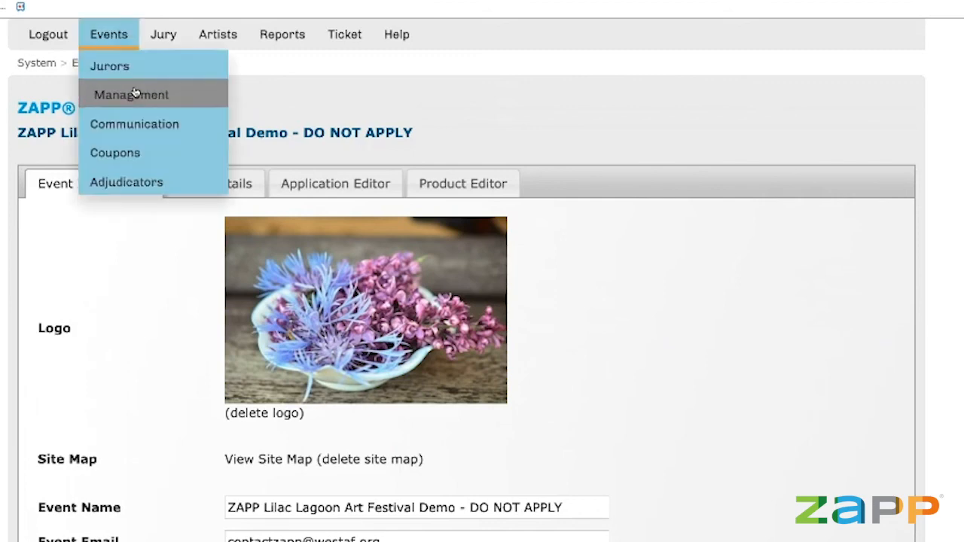
From Events > Management, list the 11 Invited applications and move them all to Received.
click(135, 92)
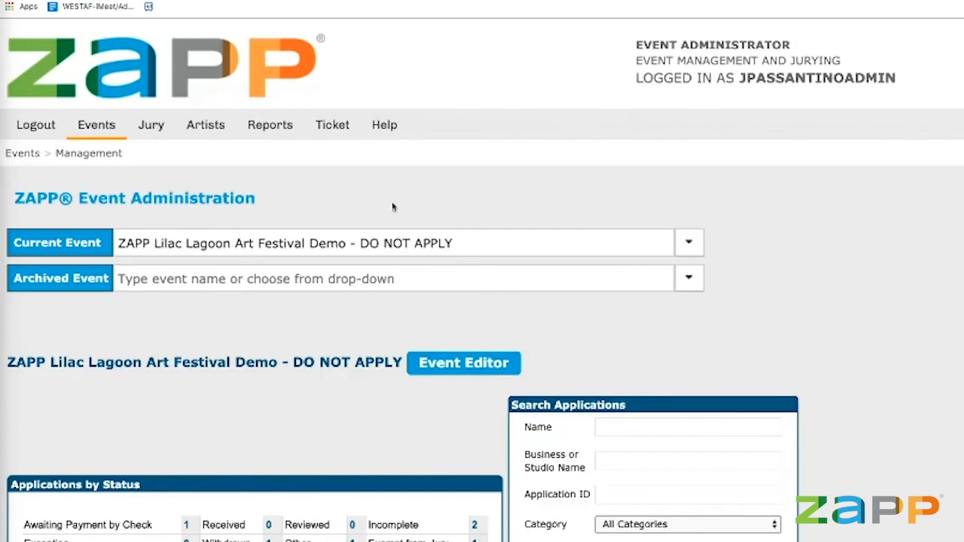
scroll(381, 251, down, 2)
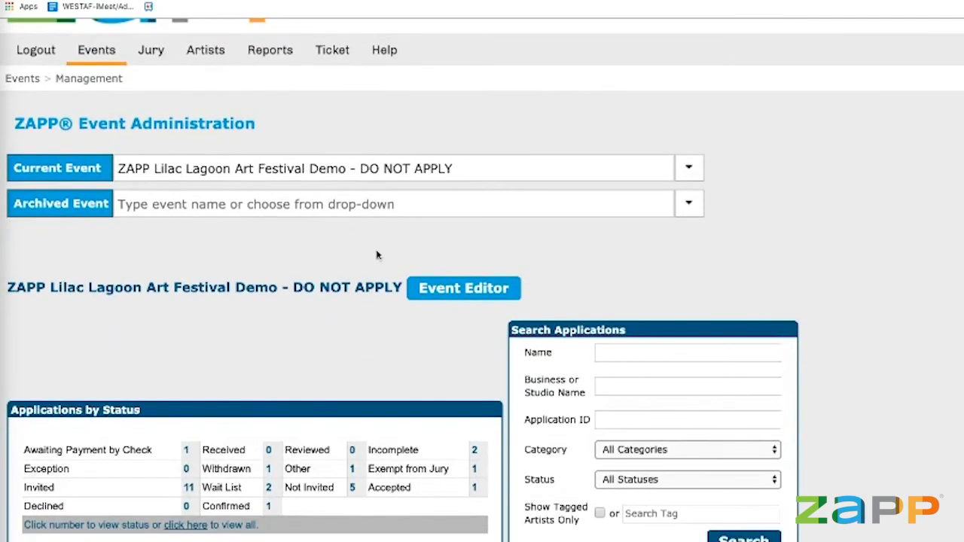
click(189, 492)
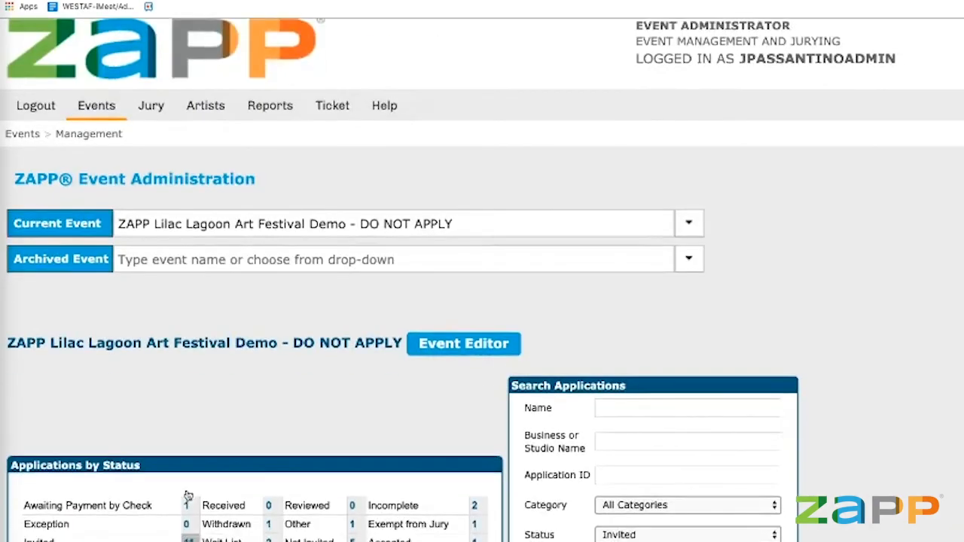
scroll(188, 495, down, 15)
scroll(189, 495, down, 10)
click(236, 383)
click(264, 342)
click(438, 379)
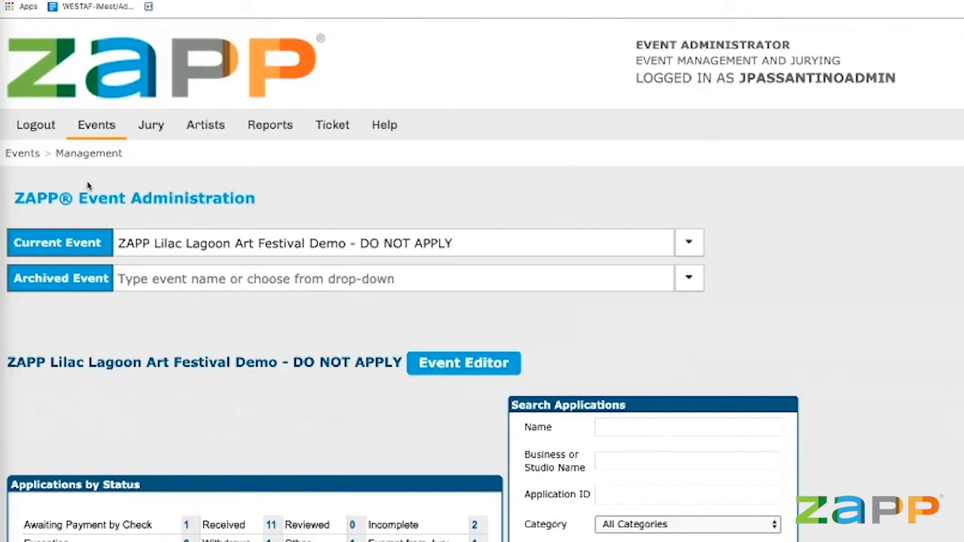
mouse_move(151, 136)
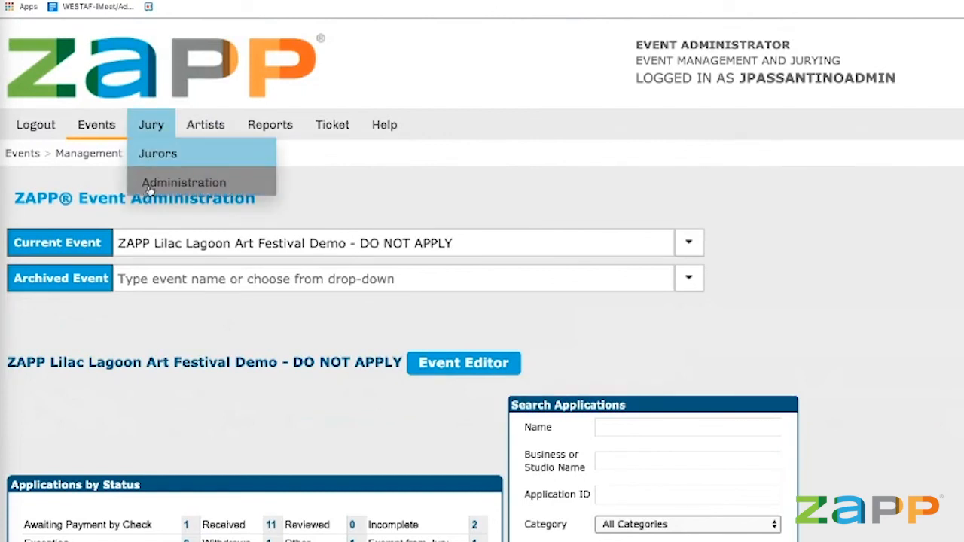
In Jury Administration, choose Monitor Fullscreen jury view, set status to In Progress, and save.
click(149, 191)
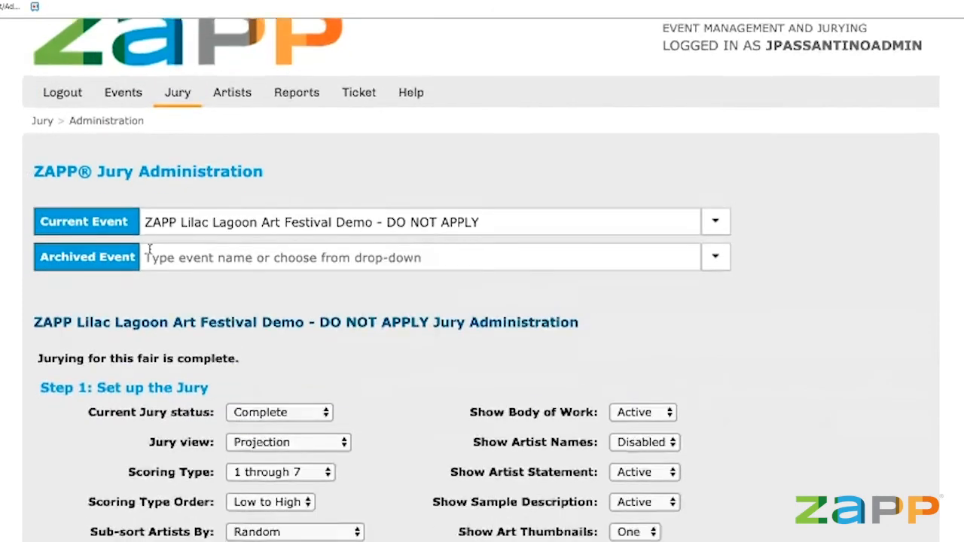
scroll(150, 249, down, 3)
click(263, 315)
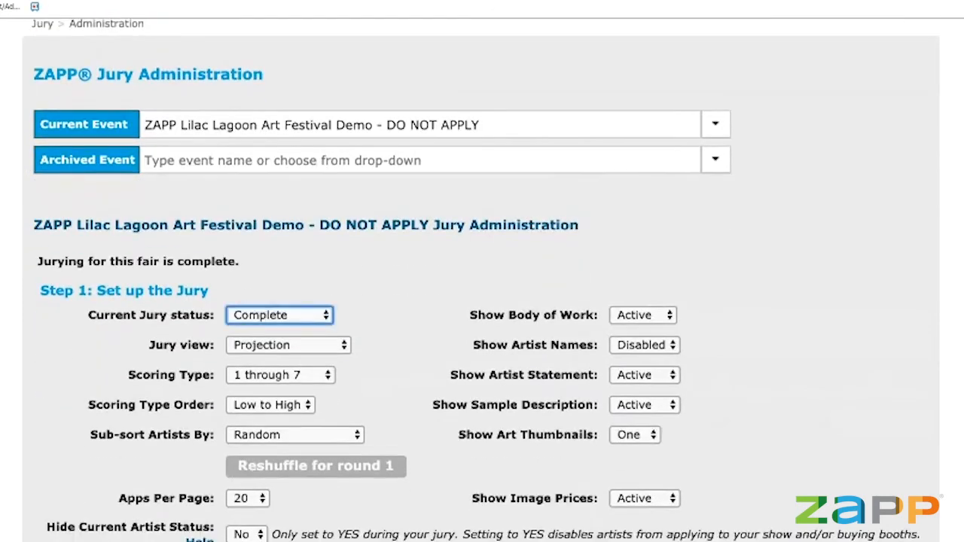
click(277, 288)
scroll(504, 305, down, 3)
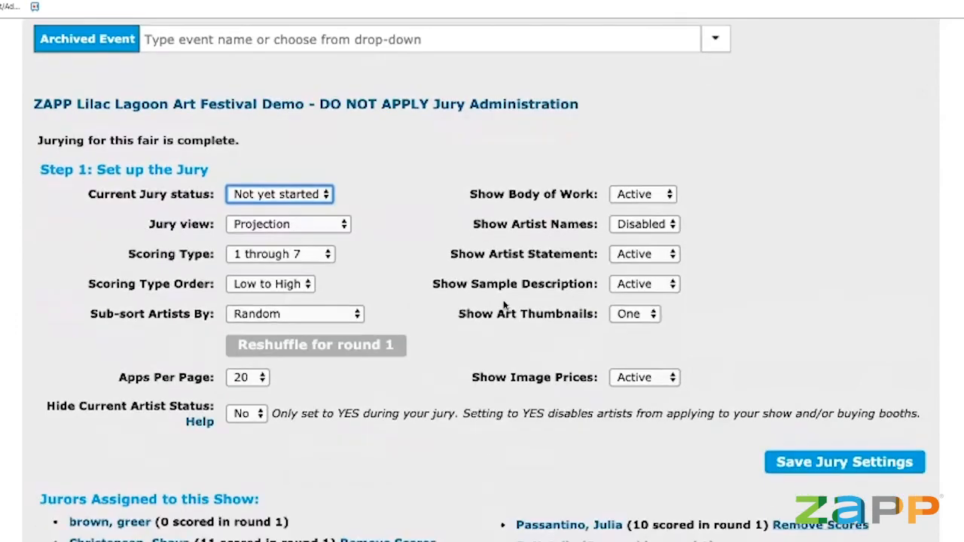
click(256, 225)
click(289, 254)
click(388, 422)
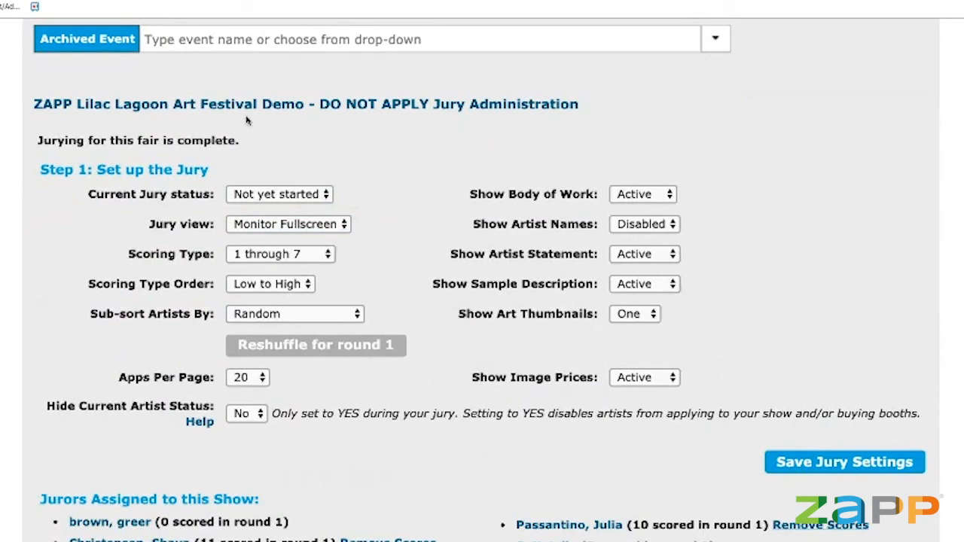
click(236, 201)
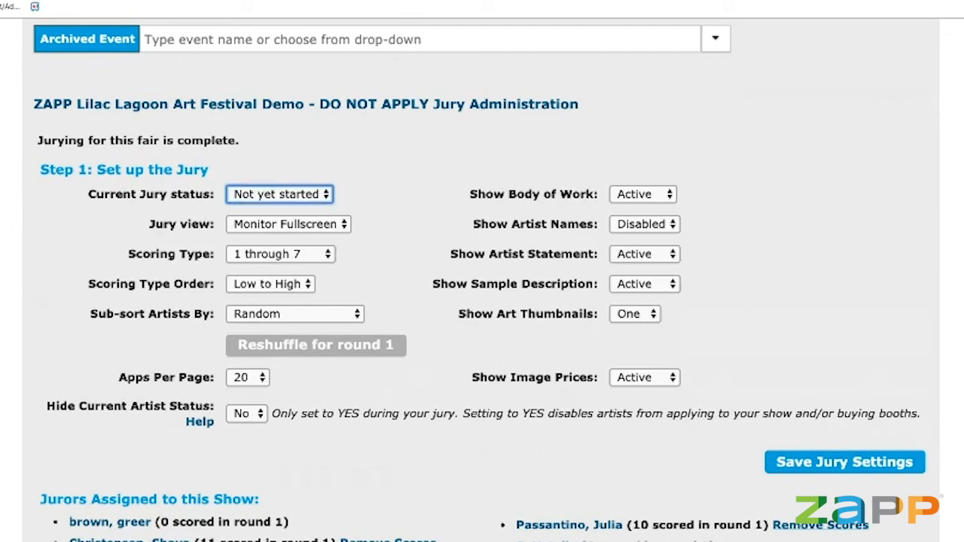
click(267, 220)
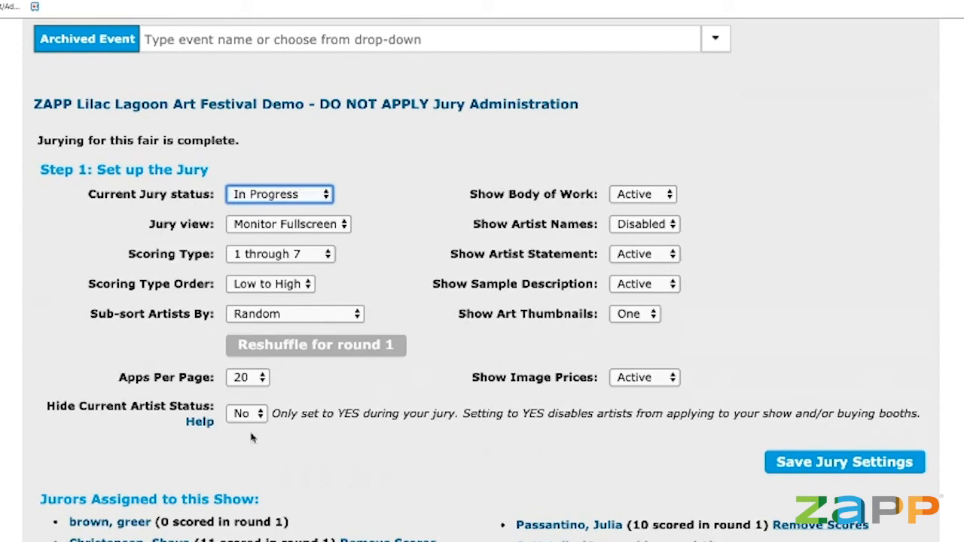
click(905, 456)
Scroll the reloaded Jury Administration page down to the jury settings and seven assigned jurors.
scroll(608, 437, down, 5)
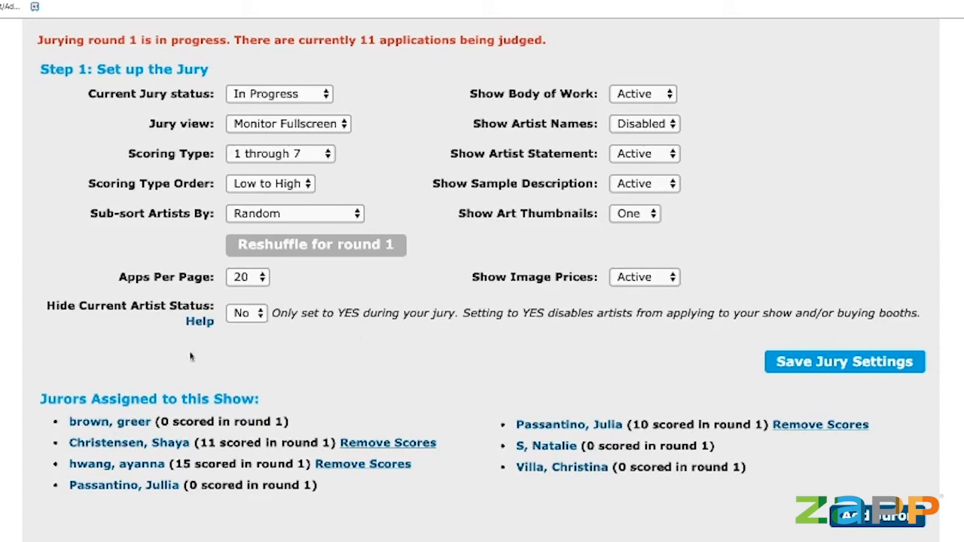
Switch Hide Current Artist Status to Yes and back to No, then set Current Jury status to Not yet started.
click(235, 316)
click(244, 327)
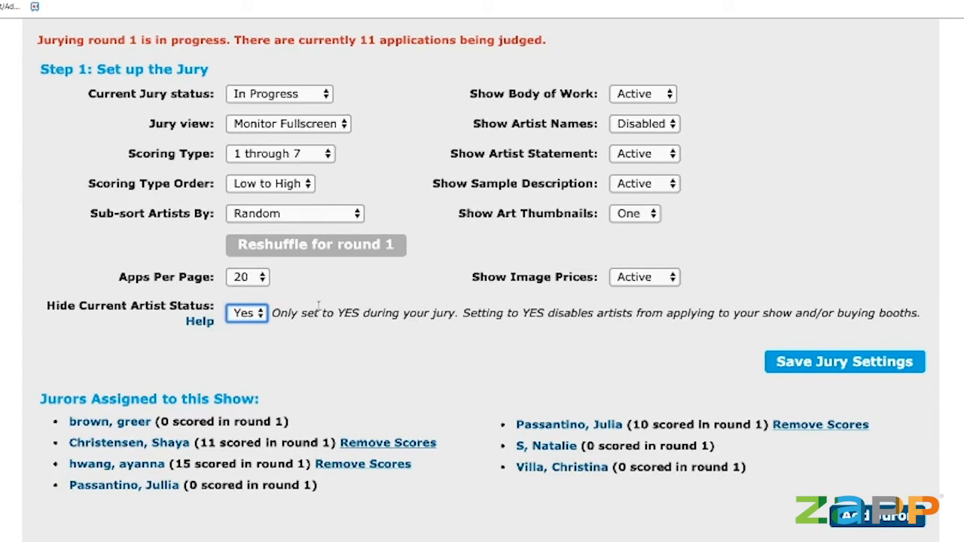
click(244, 301)
click(312, 90)
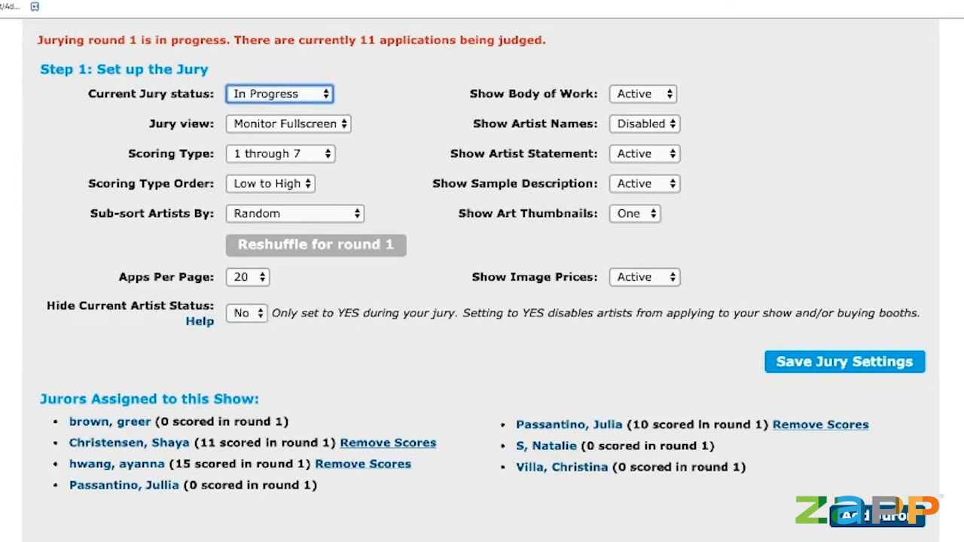
click(307, 79)
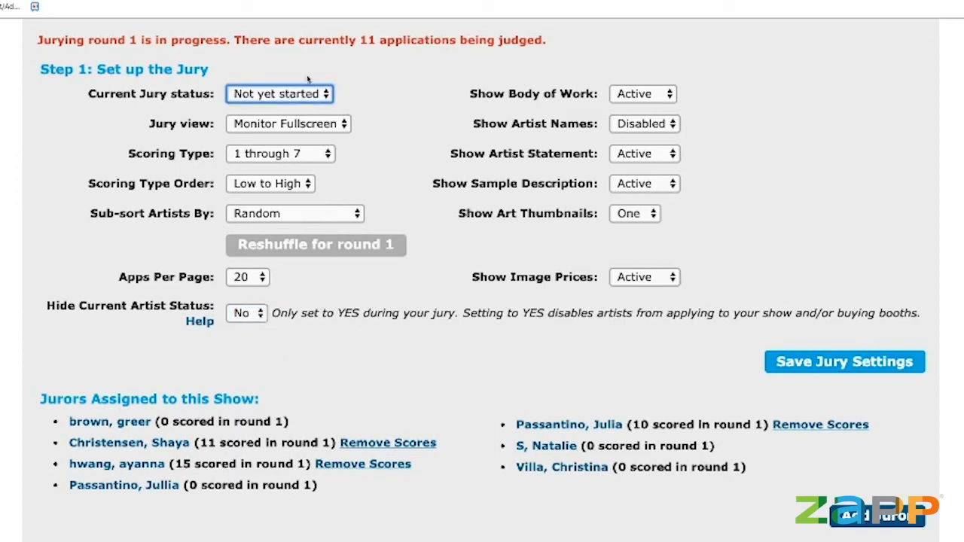